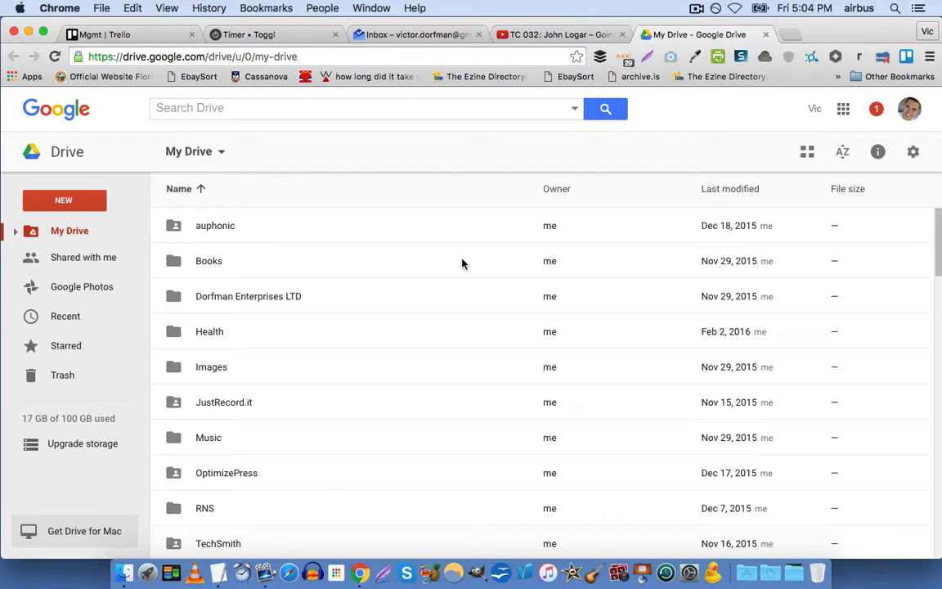
Reload My Drive and sort its folders by name in reverse, then A to Z again.
key("super+r")
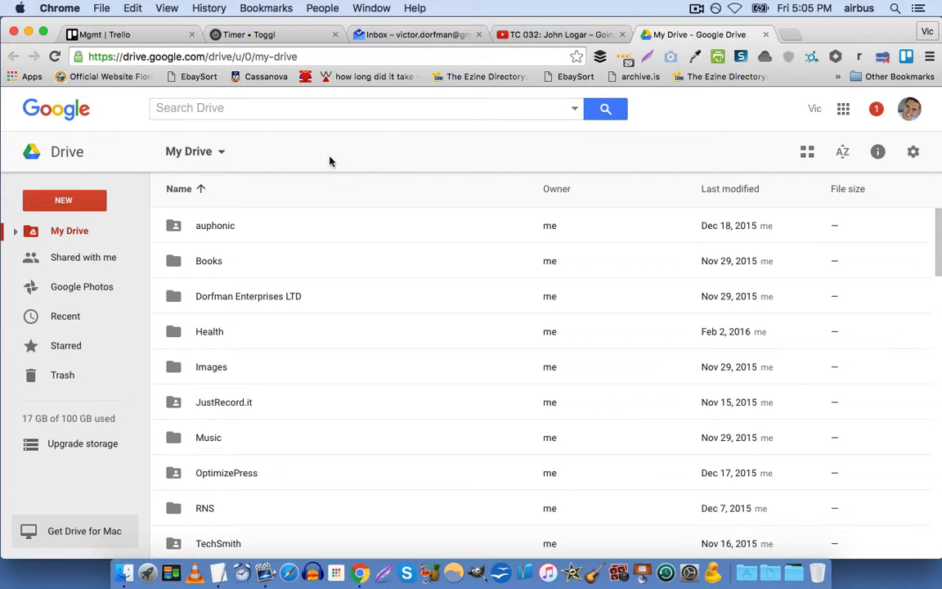
left_click(378, 200)
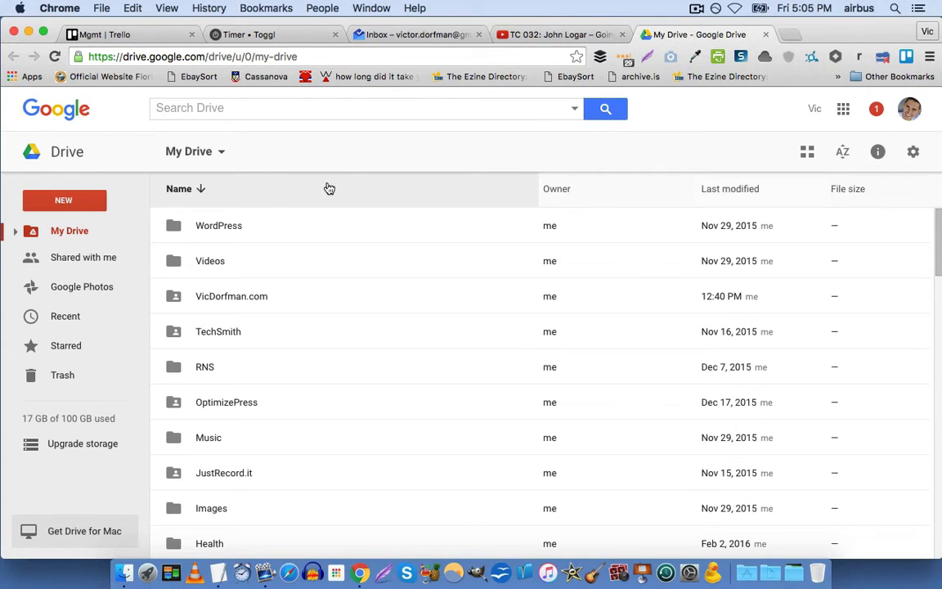
left_click(248, 204)
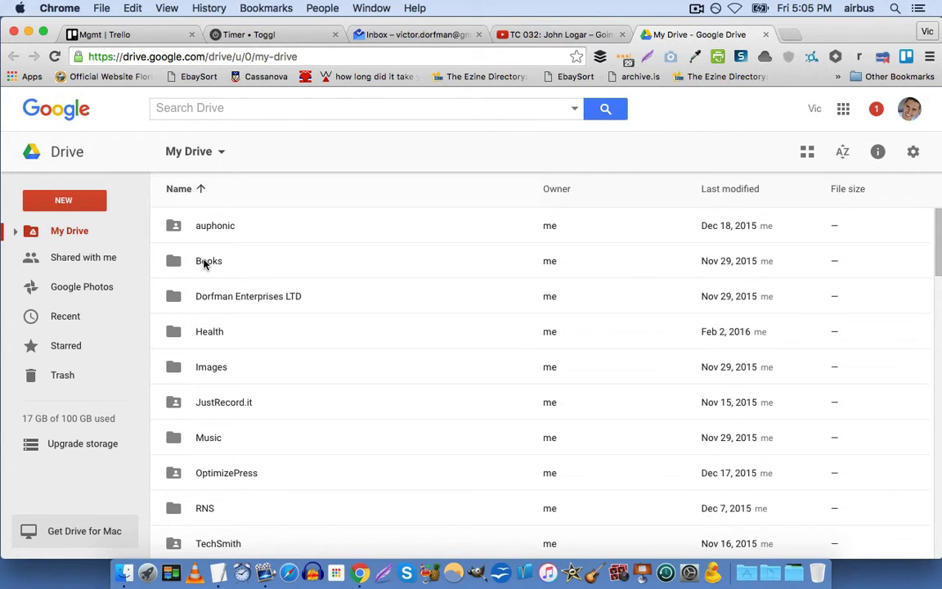
scroll(205, 264, "down", 3)
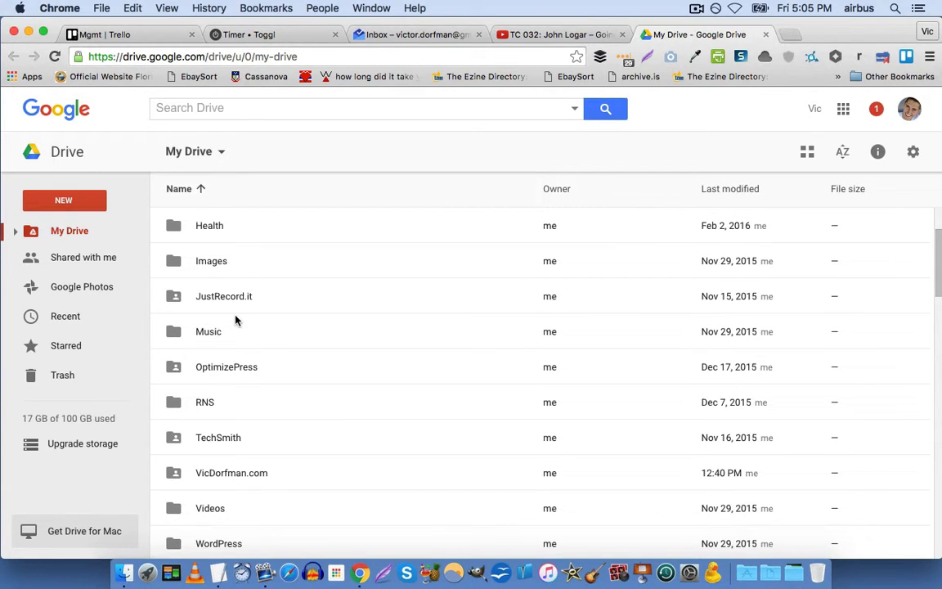
Open the JustRecord.it folder and scroll through subfolders like HR, Marketing and SOPs.
double_click(183, 296)
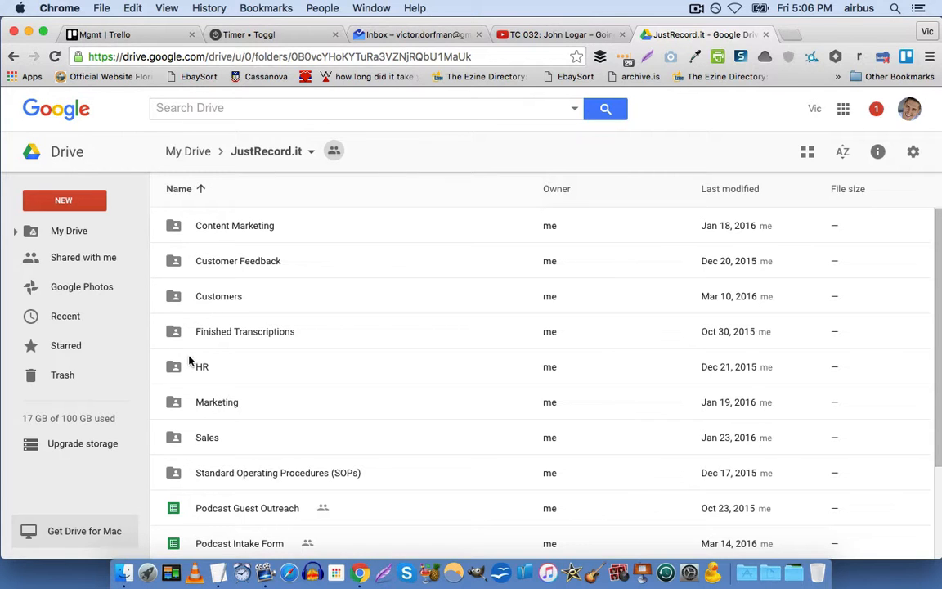
scroll(168, 394, "down", 1)
scroll(168, 394, "down", 4)
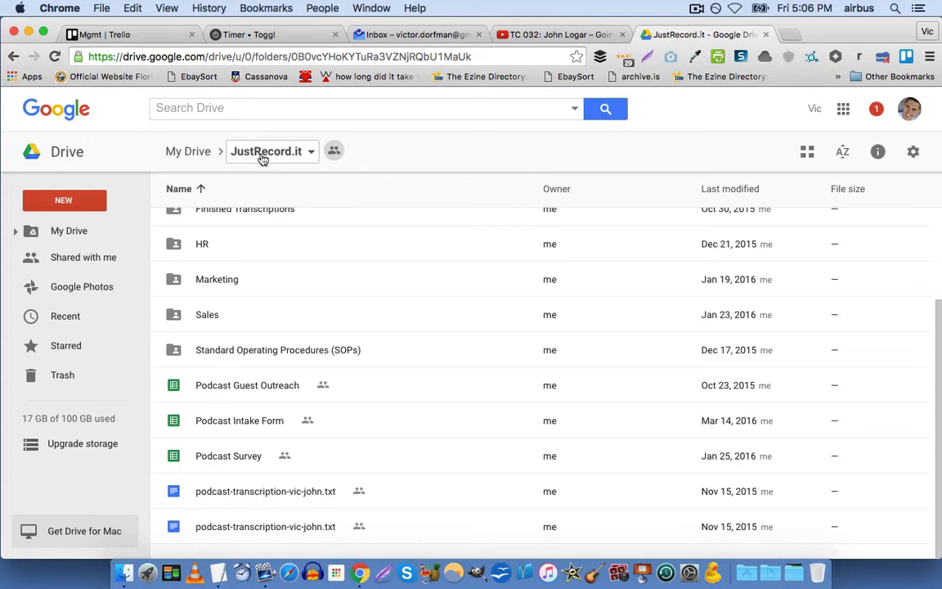
scroll(290, 344, "up", 3)
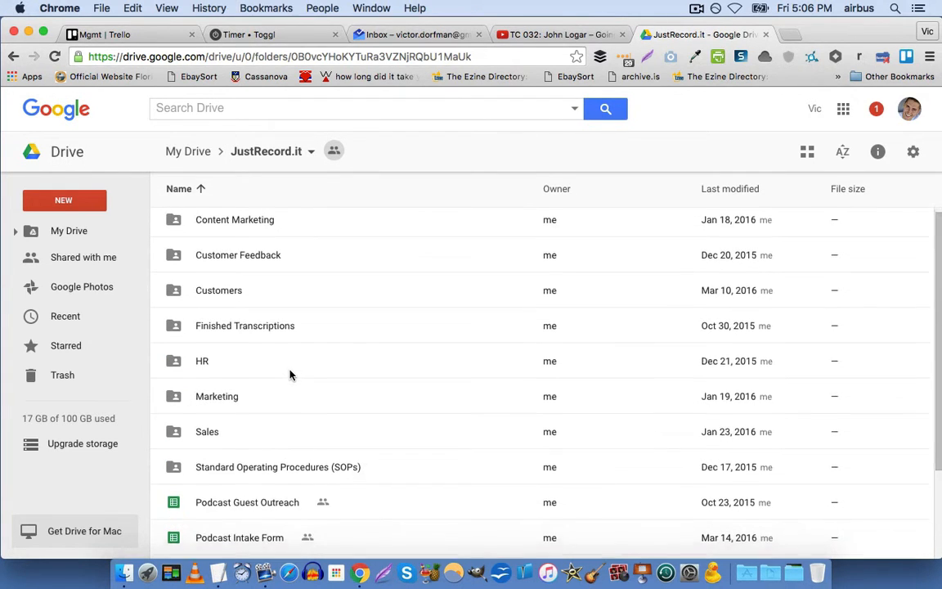
scroll(290, 375, "down", 3)
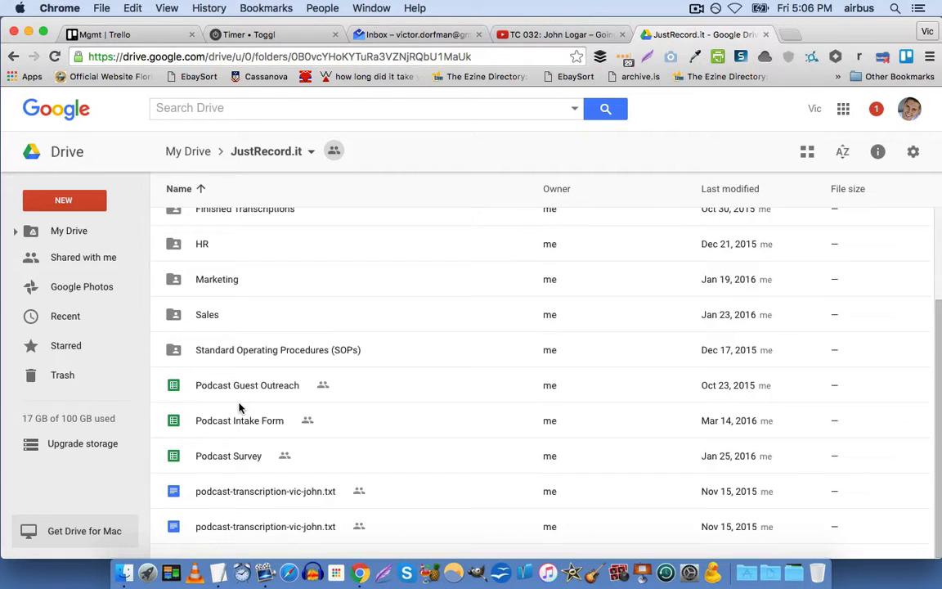
scroll(239, 407, "up", 3)
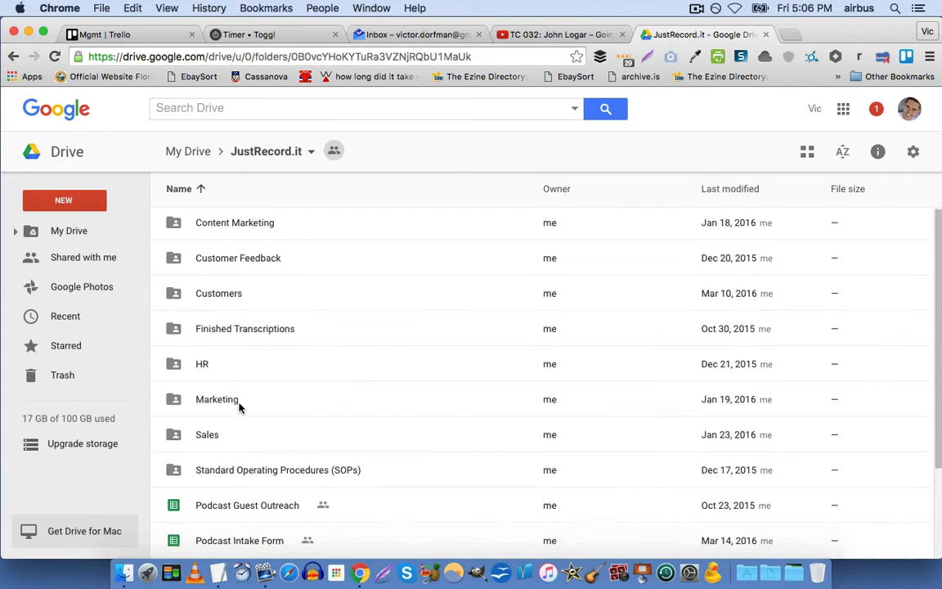
scroll(238, 406, "down", 3)
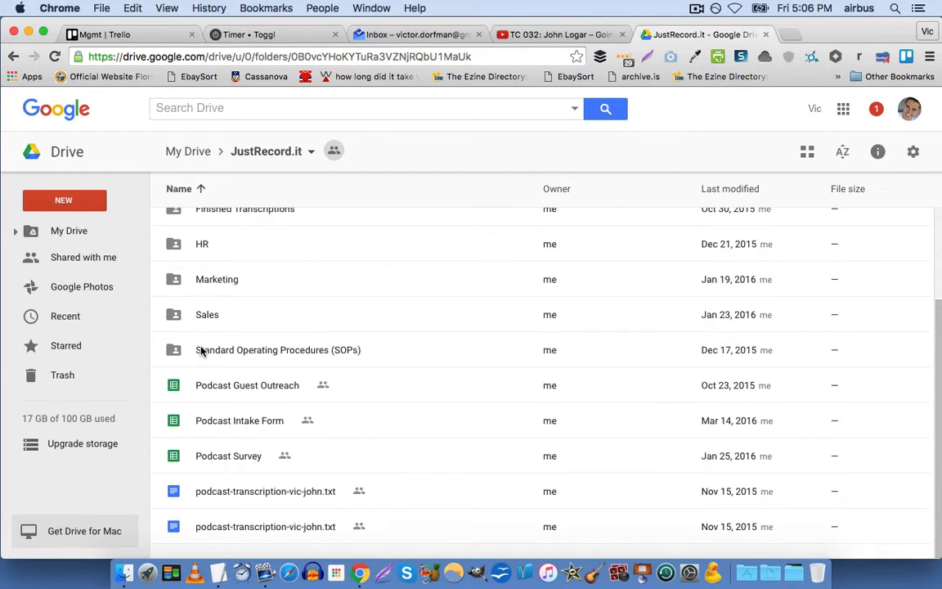
Go into Standard Operating Procedures (SOPs), then Core SOPs, and select 'How to document stuff'.
double_click(332, 354)
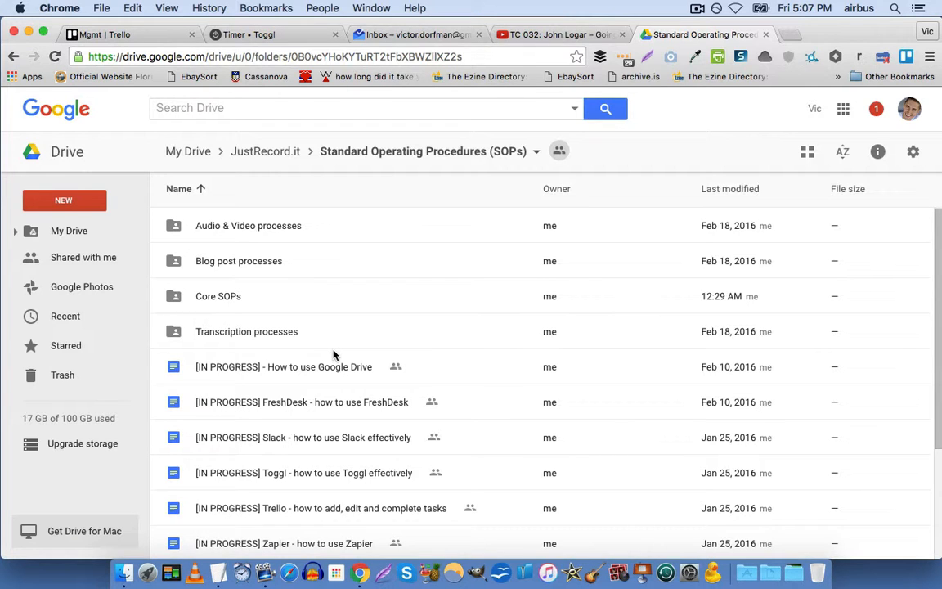
scroll(338, 352, "down", 2)
scroll(341, 350, "down", 3)
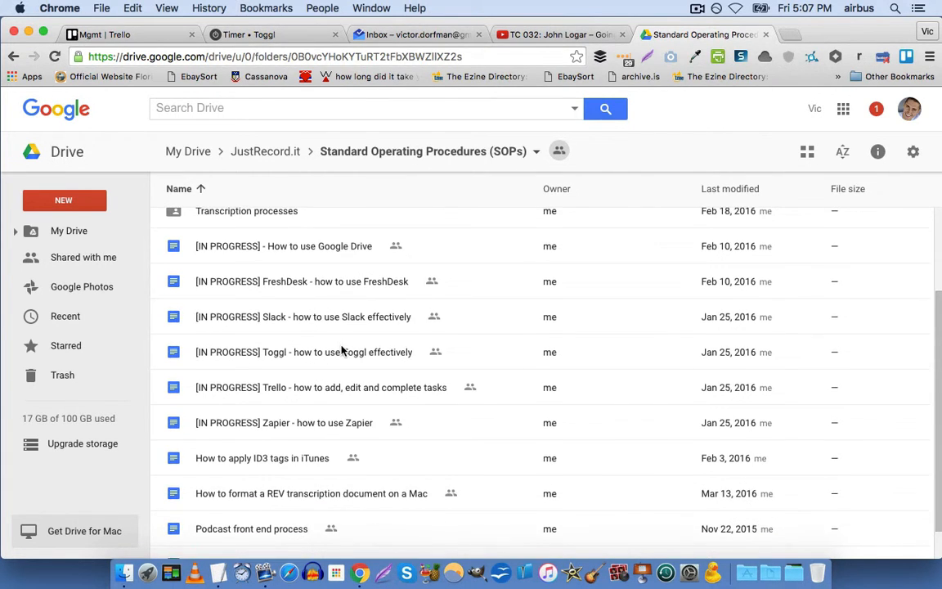
scroll(342, 350, "up", 5)
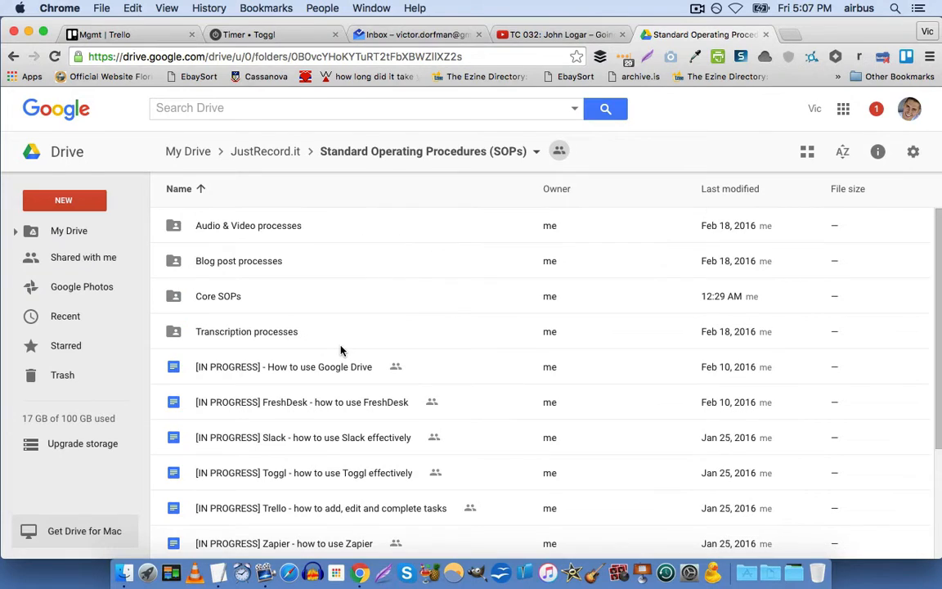
double_click(181, 301)
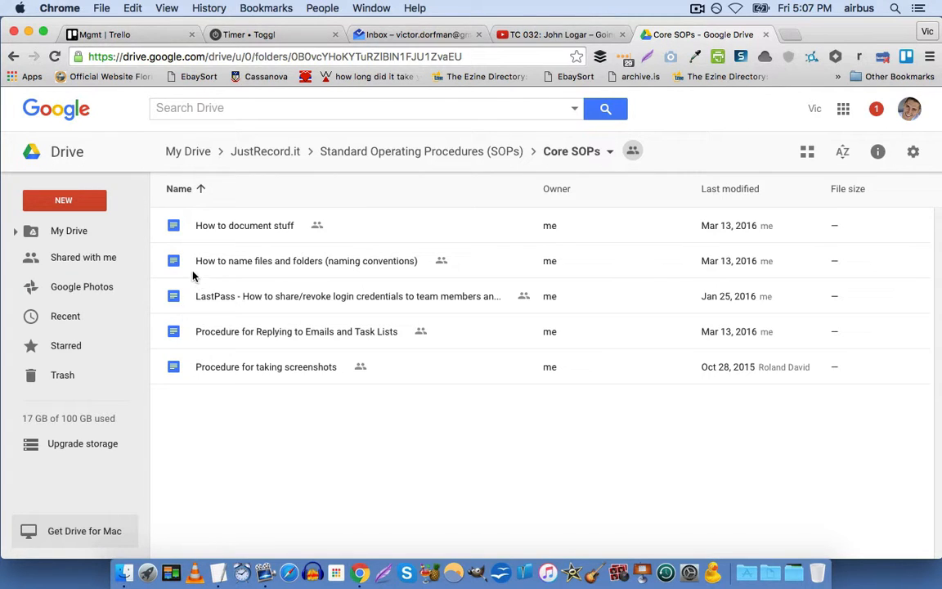
left_click(181, 230)
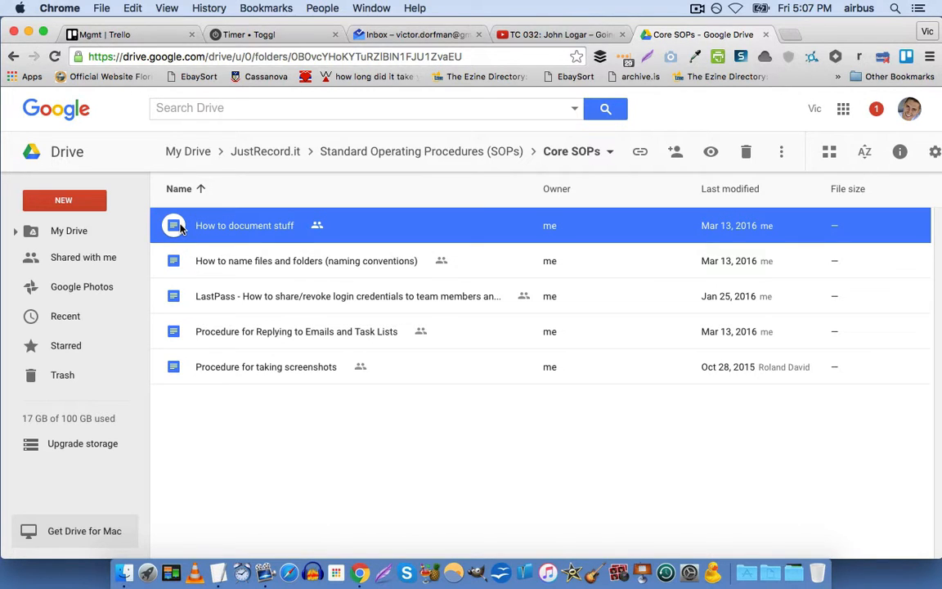
Open 'How to document stuff' in Google Docs, dismiss the bookmark link preview, and scroll down.
double_click(182, 230)
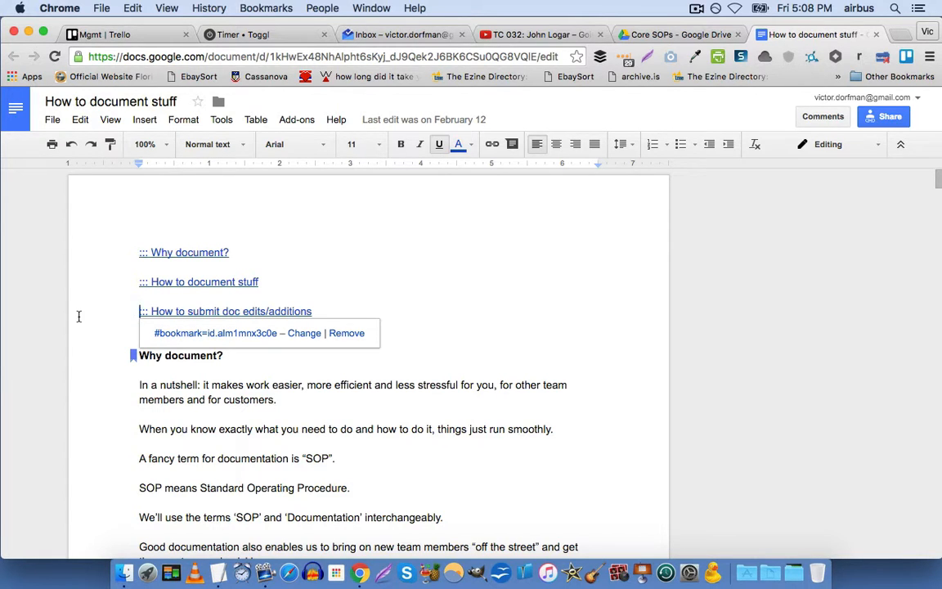
left_click(330, 312)
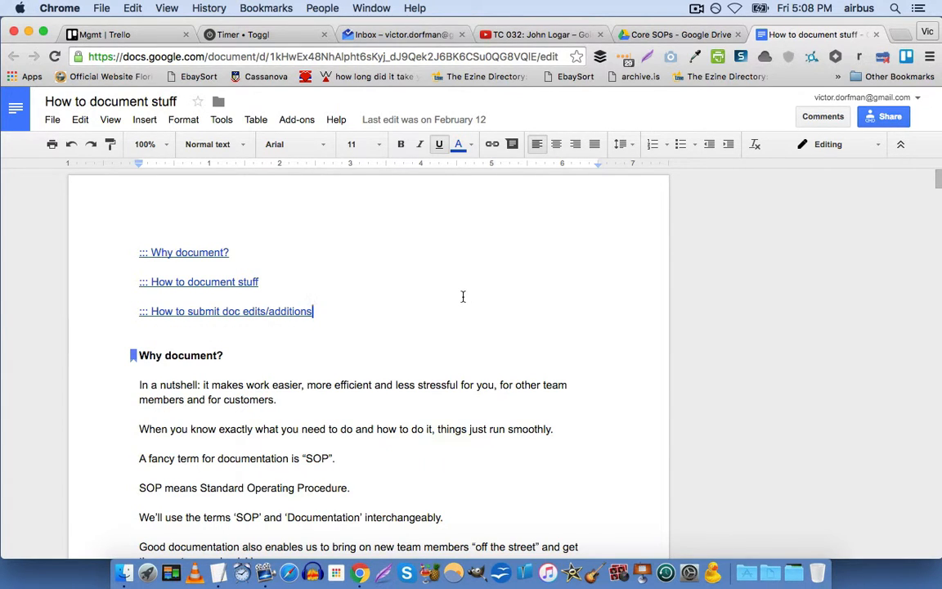
scroll(53, 340, "down", 4)
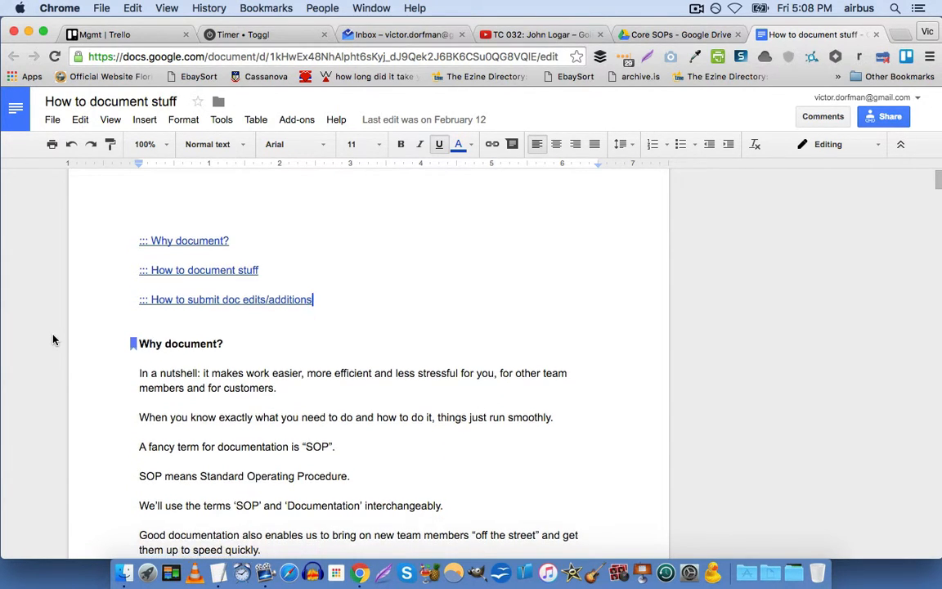
scroll(53, 340, "down", 20)
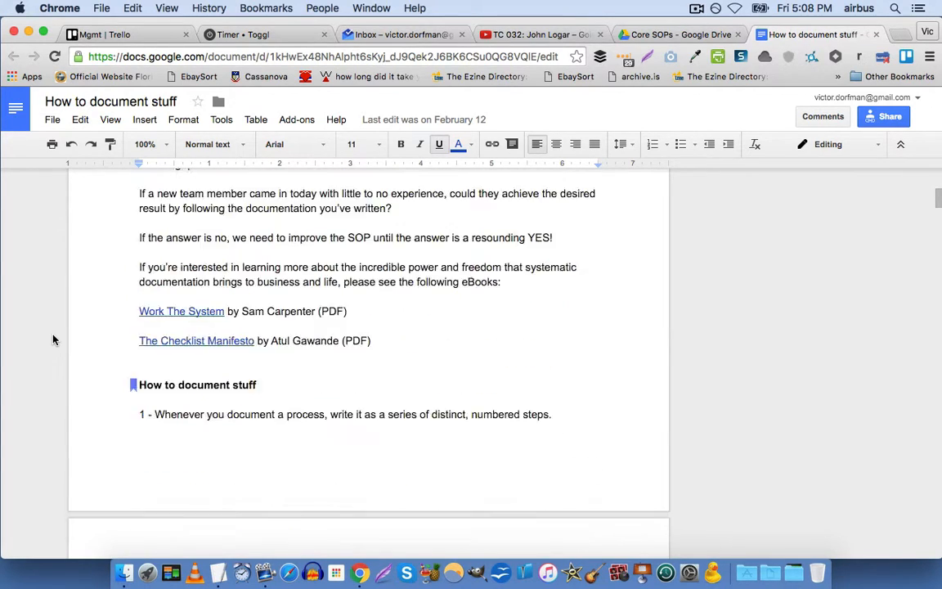
scroll(53, 340, "down", 20)
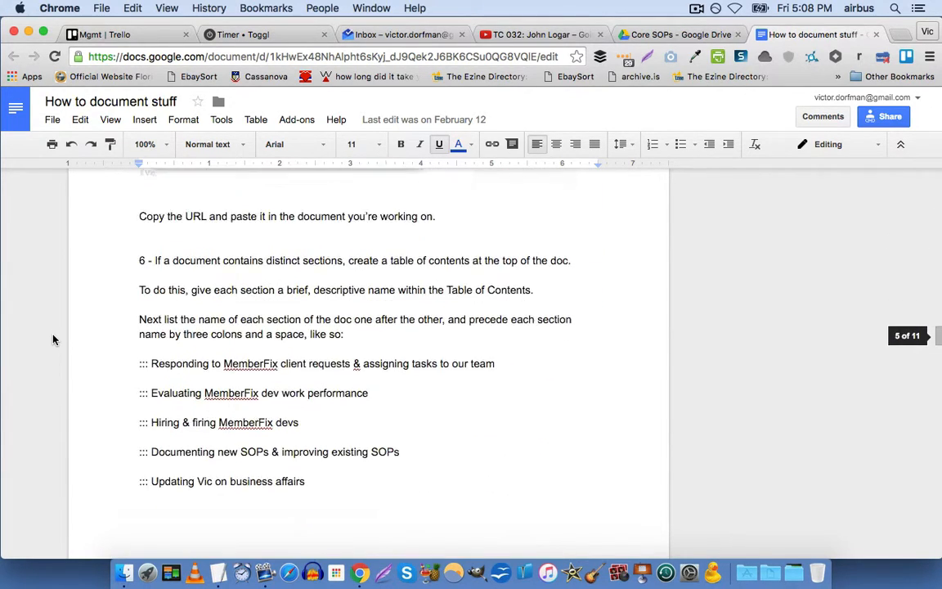
scroll(53, 339, "down", 20)
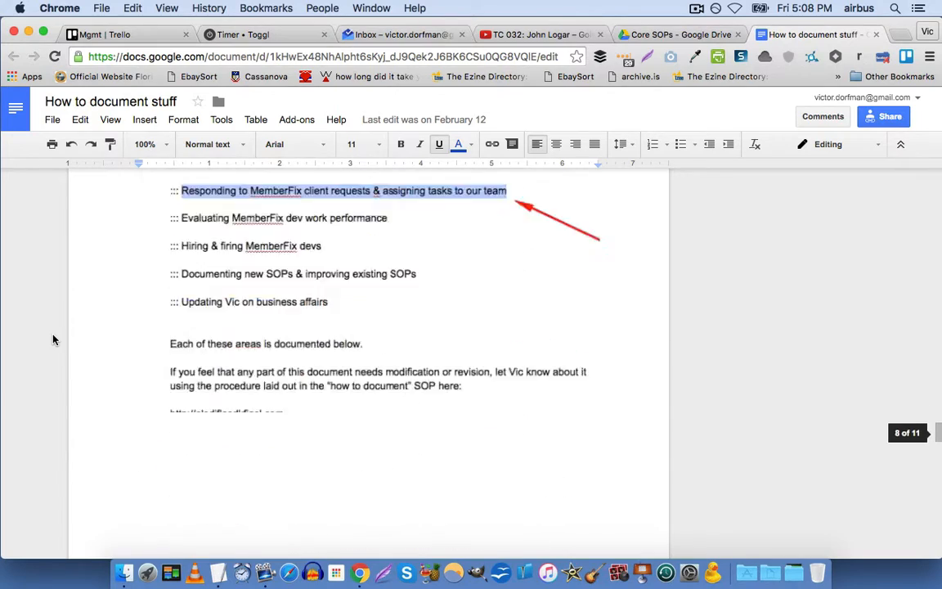
Jump between the document's top and end, settling on step 3 and 'how cool is that?'.
key("super+Up")
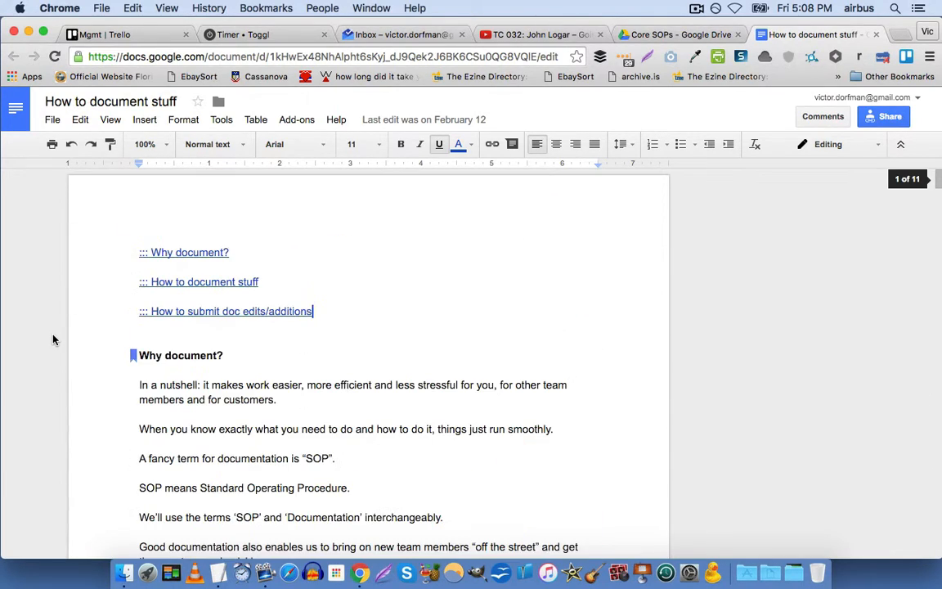
scroll(54, 339, "down", 10)
key("super+Down")
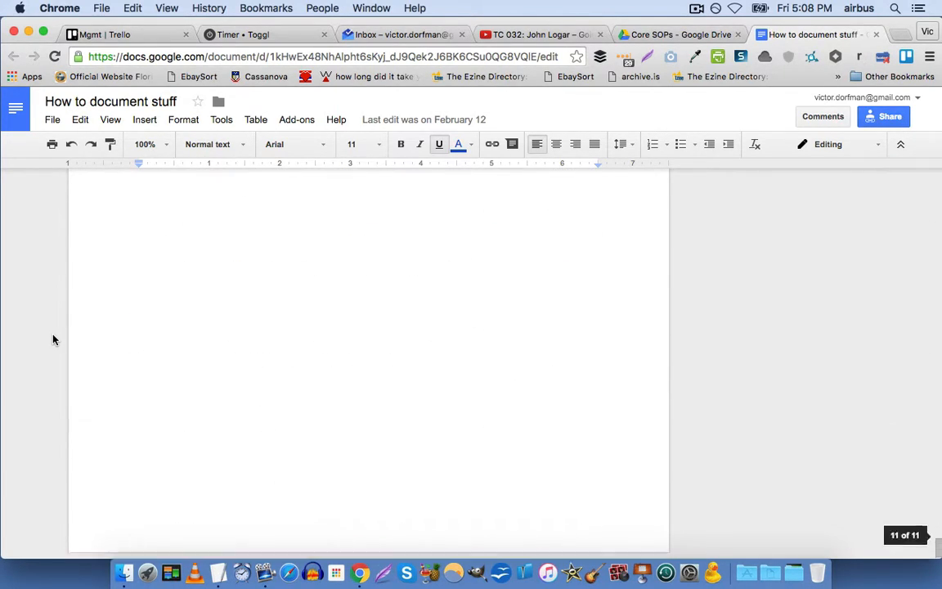
scroll(63, 347, "up", 5)
scroll(127, 375, "down", 5)
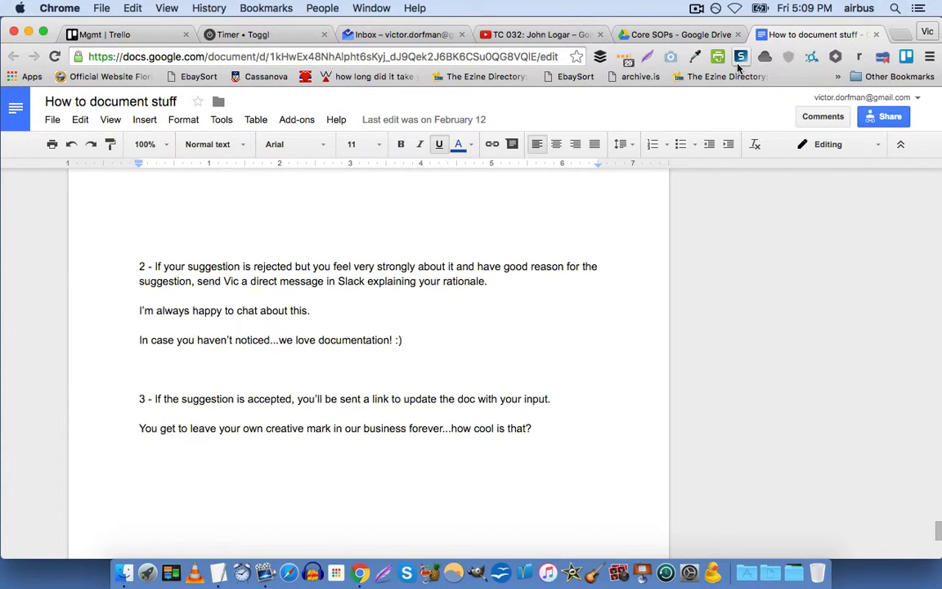
scroll(330, 383, "down", 5)
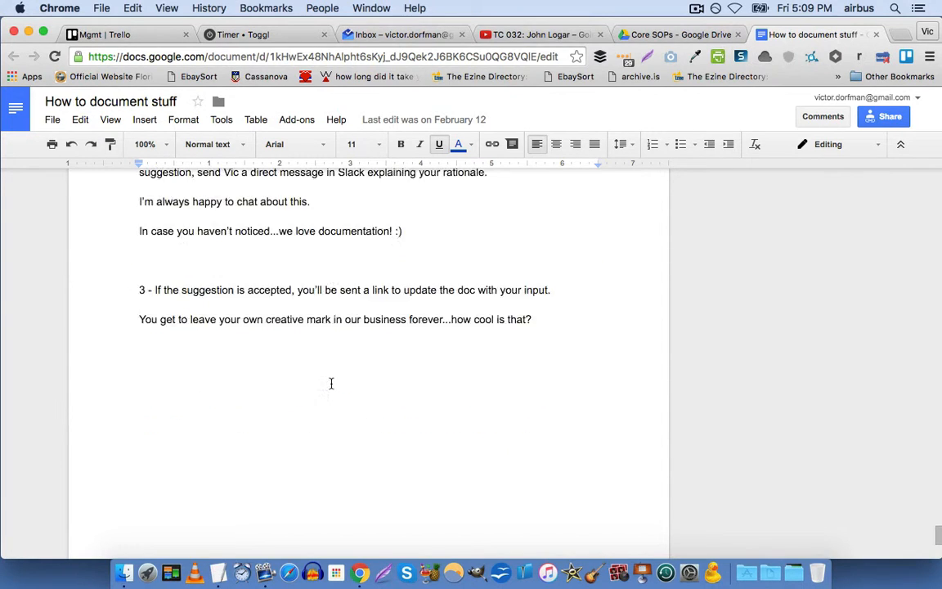
scroll(349, 317, "down", 1)
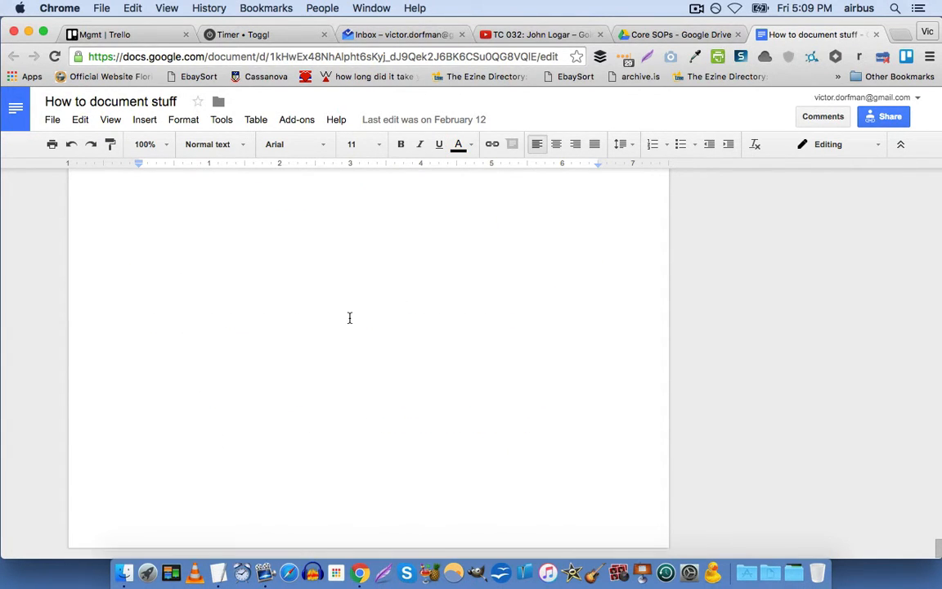
scroll(251, 307, "up", 1)
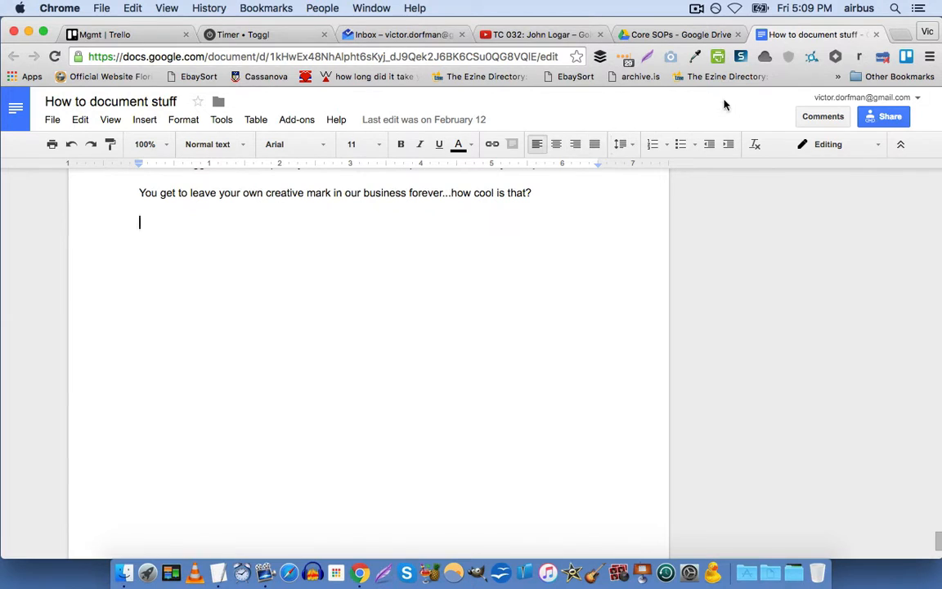
Capture the visible page with Snagit, name it, and draw a red arrow at 'how cool is that?'.
left_click(761, 58)
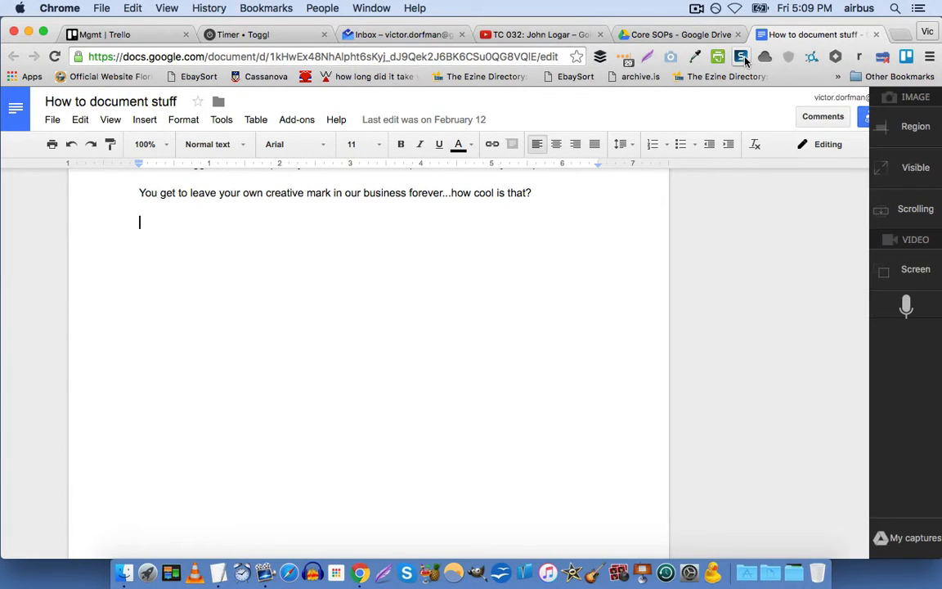
left_click(913, 179)
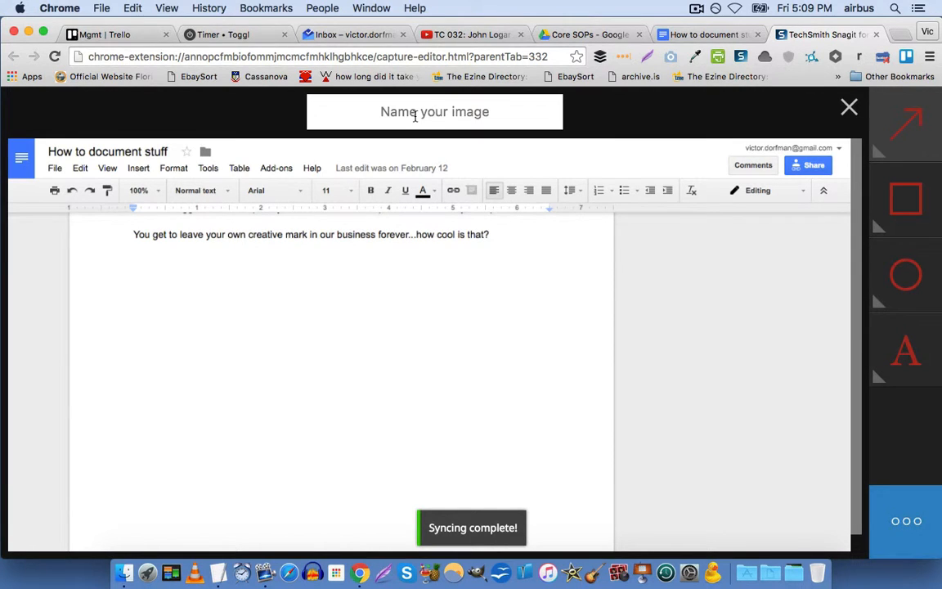
type("V")
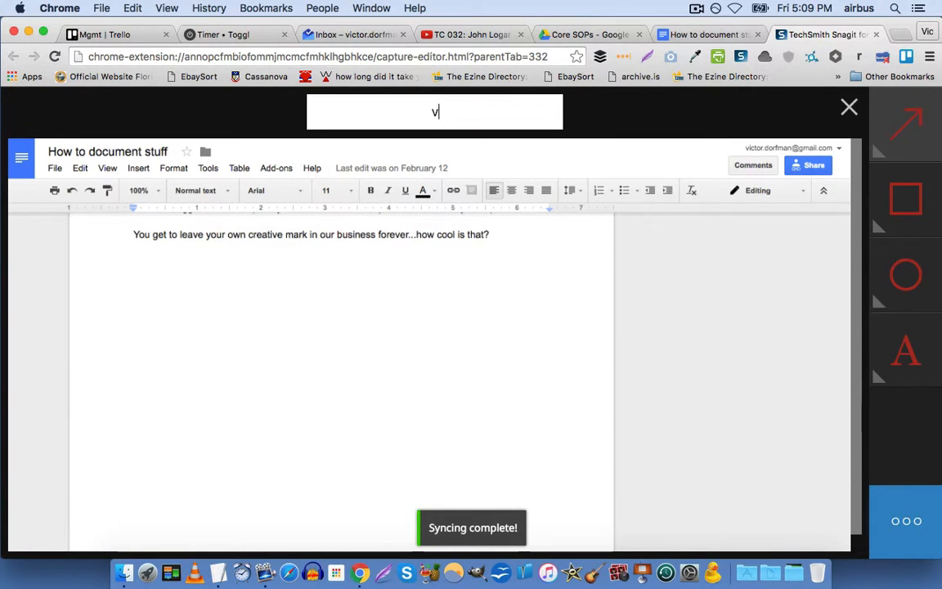
type("ic")
key("Return")
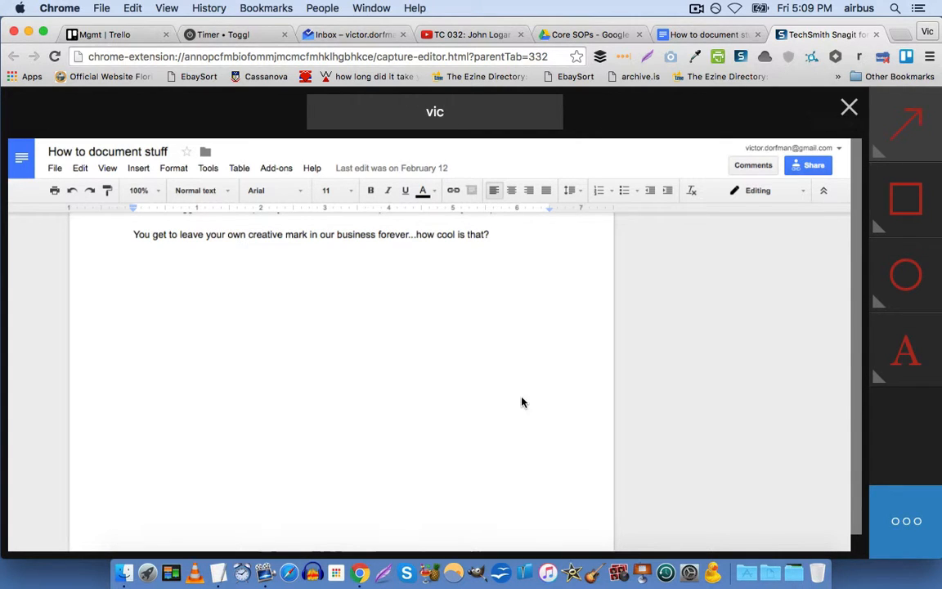
mouse_move(521, 402)
left_mouse_down()
mouse_move(463, 294)
mouse_move(411, 255)
left_mouse_up()
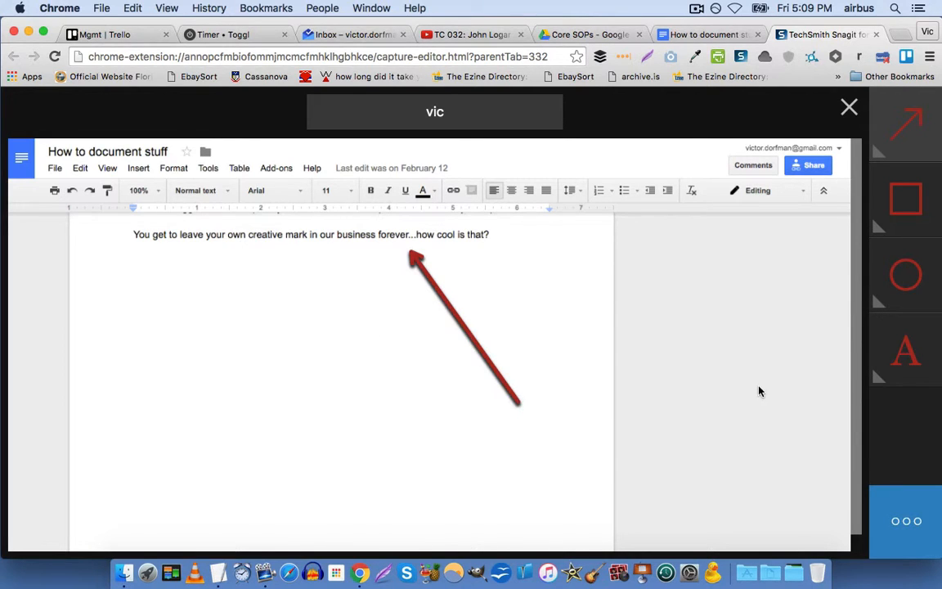
left_click(916, 521)
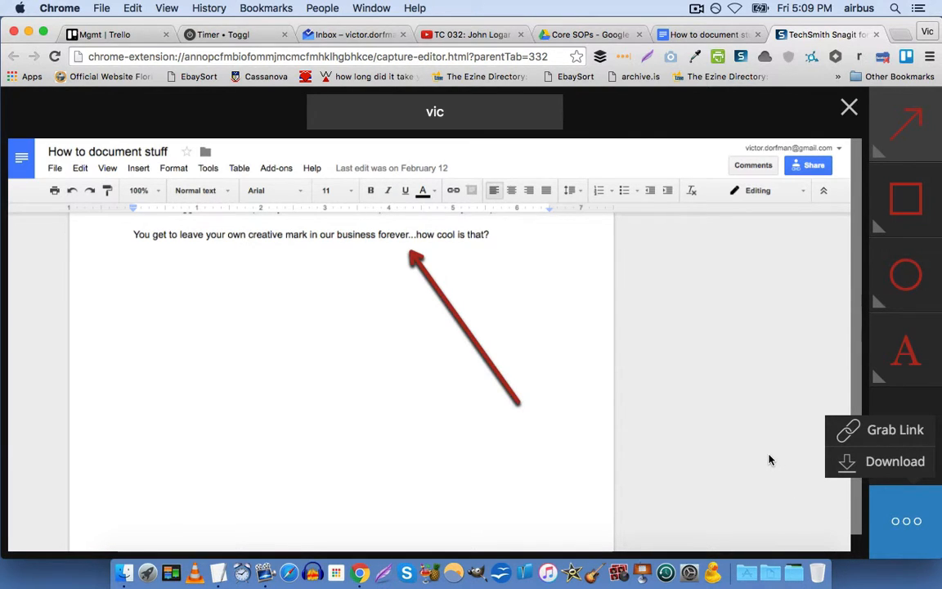
left_click(708, 38)
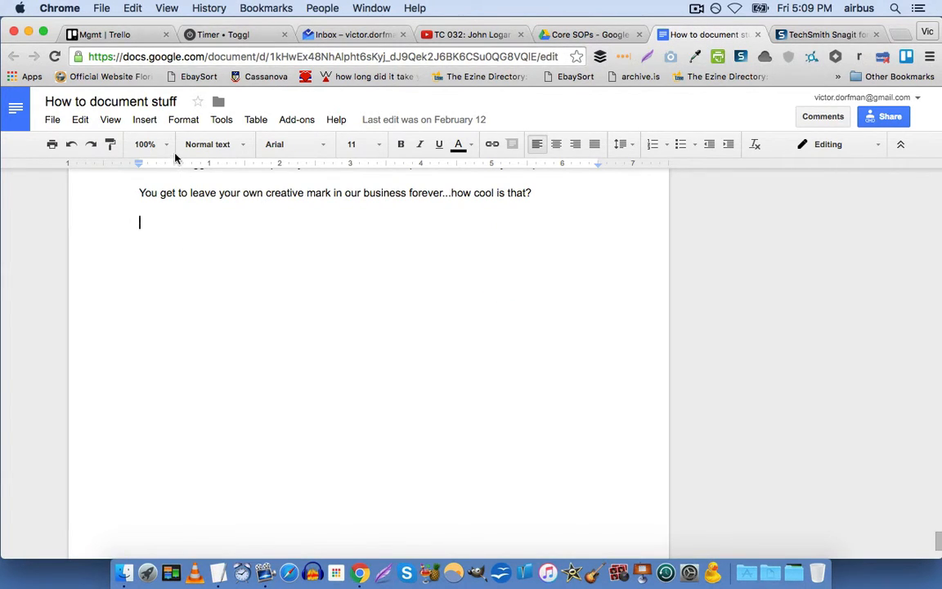
Insert Untitled image.png from Drive's Recent images into the doc below the closing sentence.
left_click(154, 121)
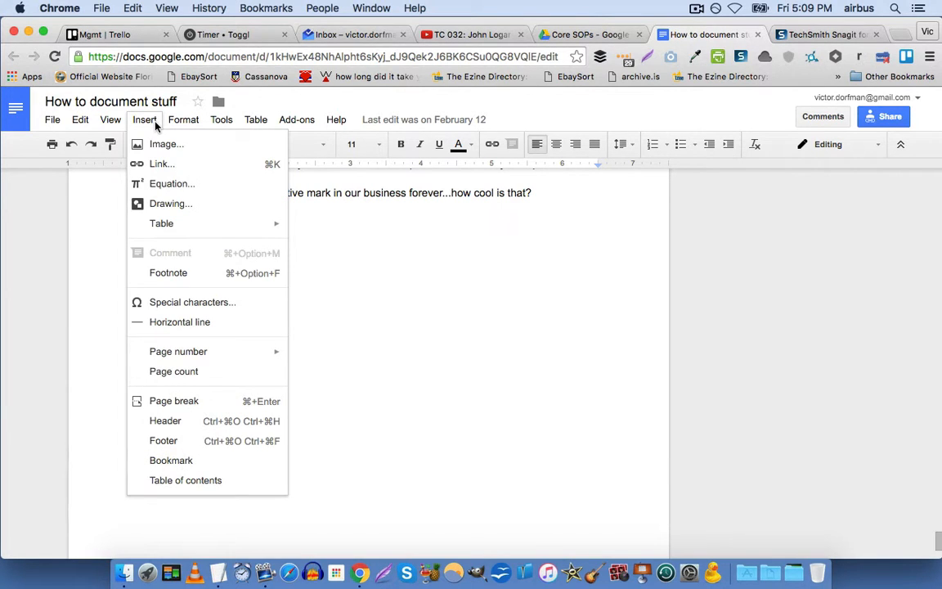
left_click(166, 144)
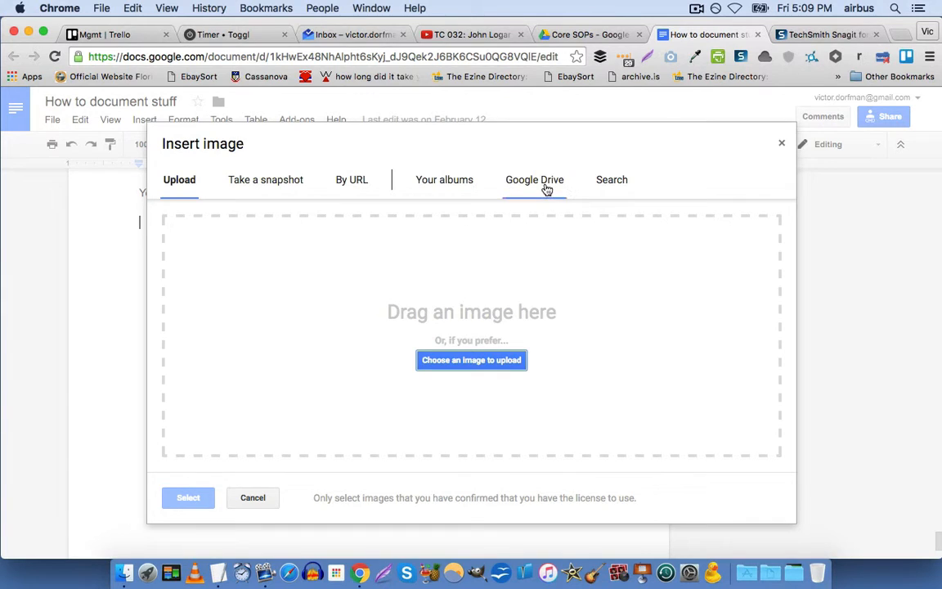
left_click(547, 187)
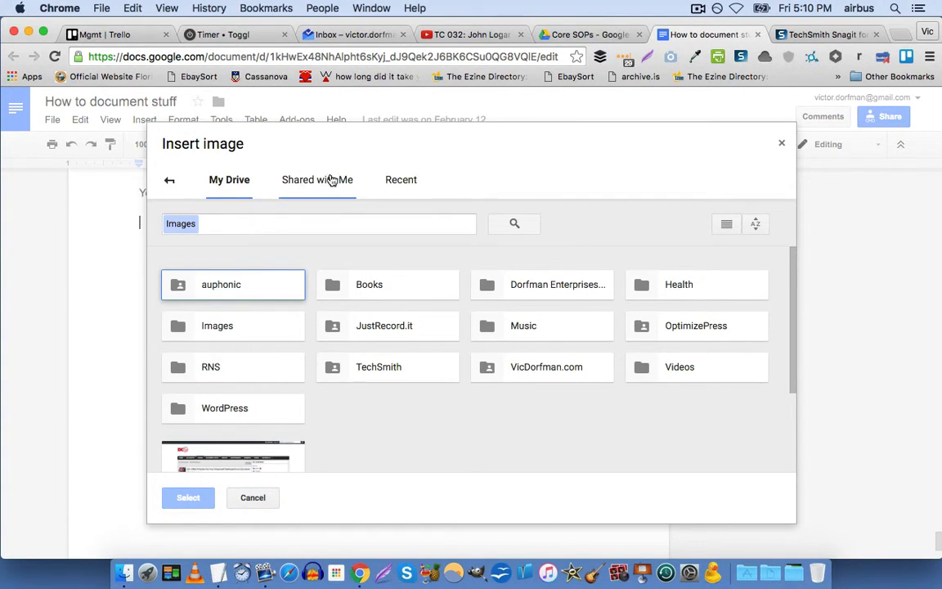
left_click(398, 180)
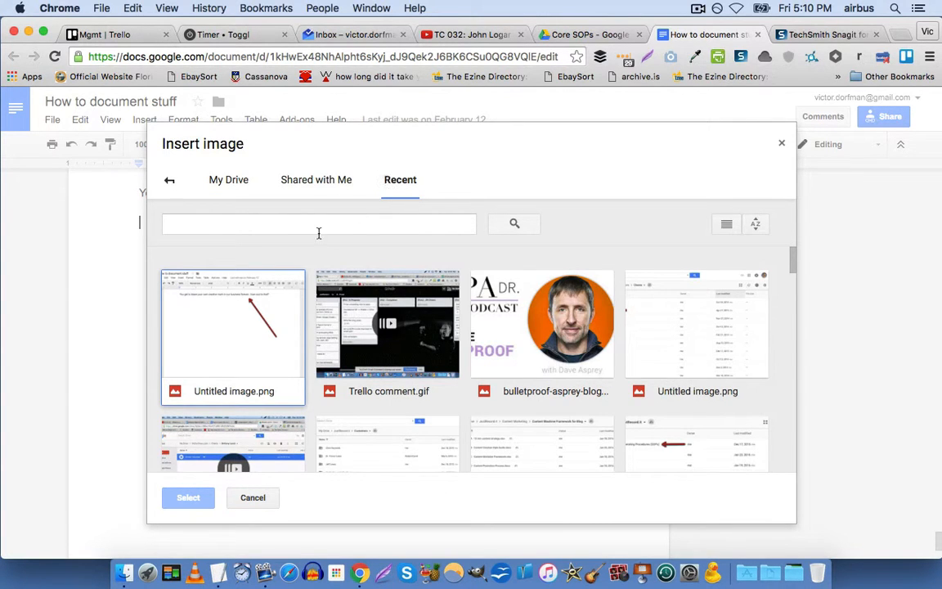
left_click(207, 335)
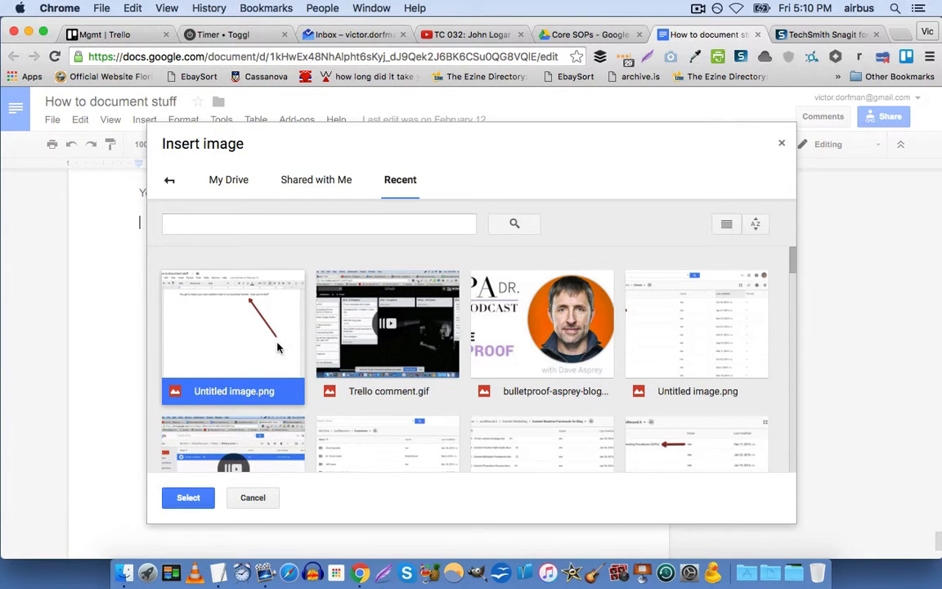
left_click(188, 497)
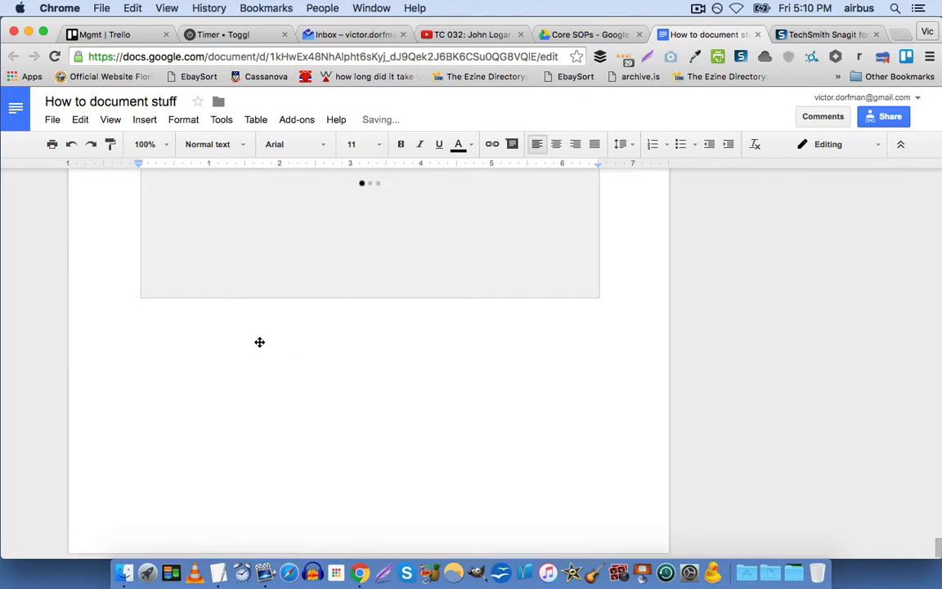
scroll(258, 341, "up", 3)
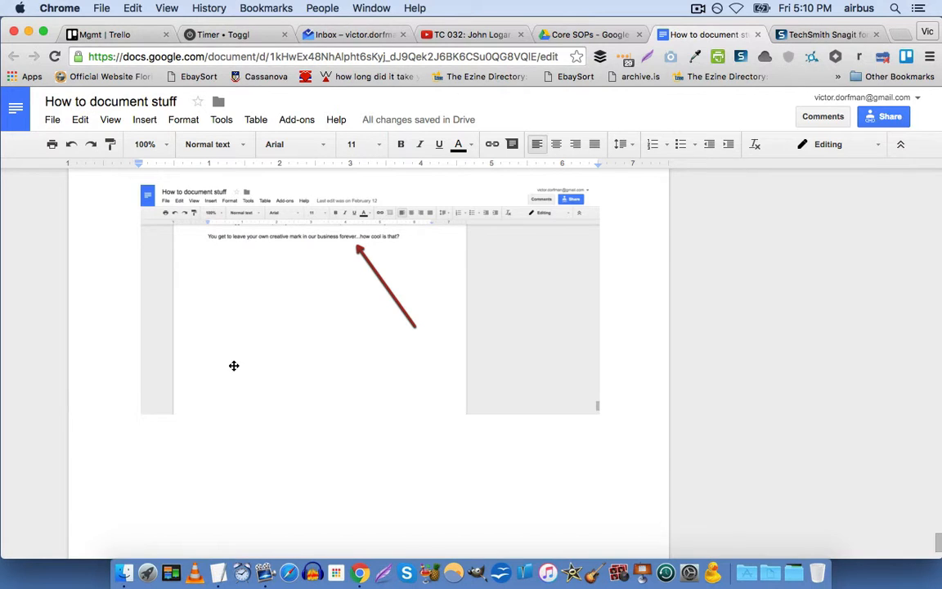
scroll(325, 336, "down", 1)
scroll(363, 334, "up", 1)
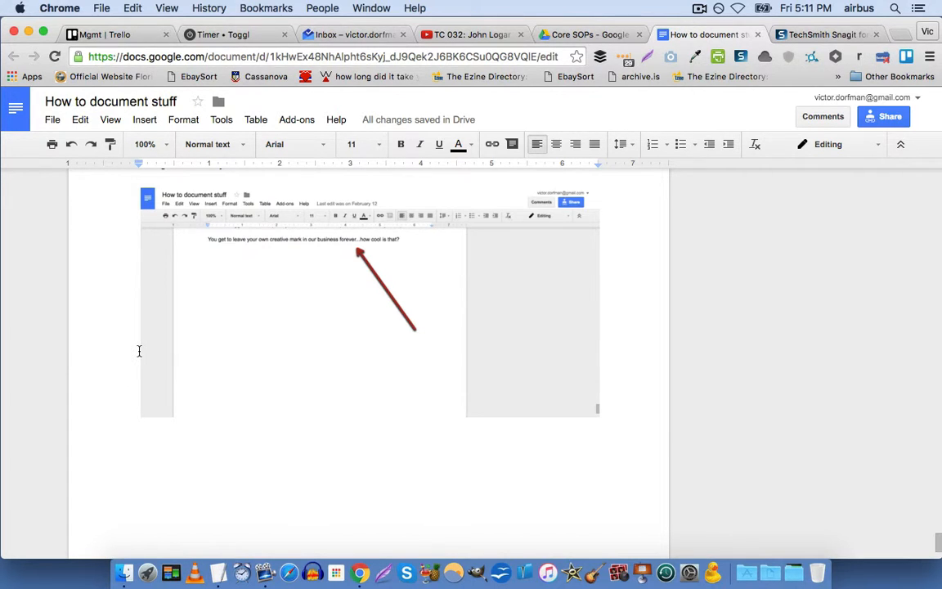
scroll(139, 350, "up", 1)
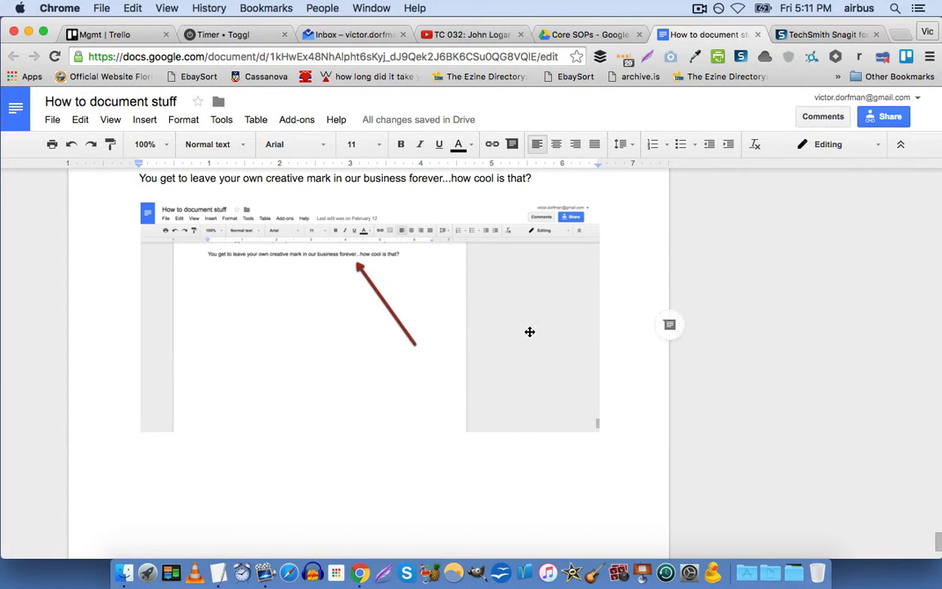
scroll(69, 266, "up", 1)
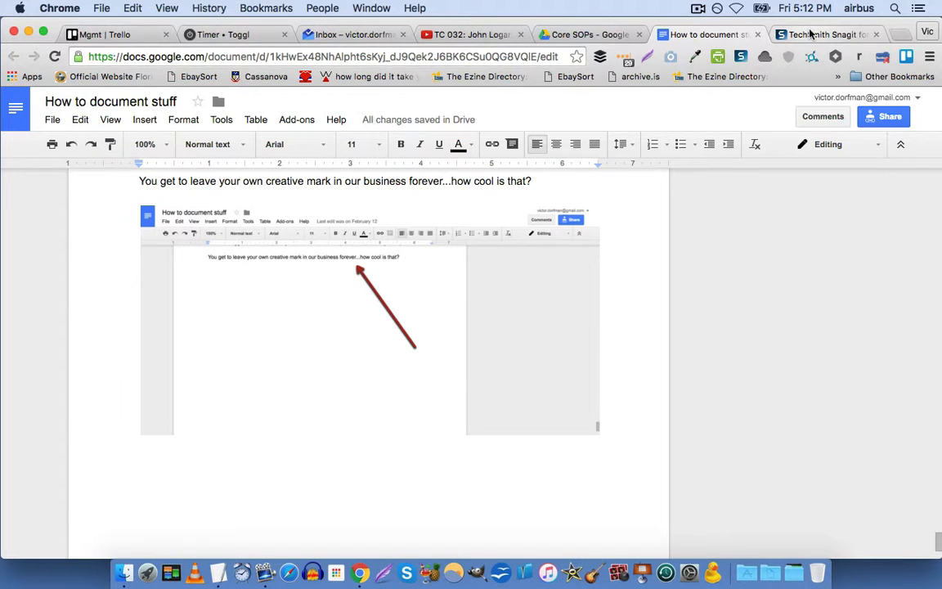
Close the Snagit screenshot editor and place the cursor below the embedded image.
left_click(810, 33)
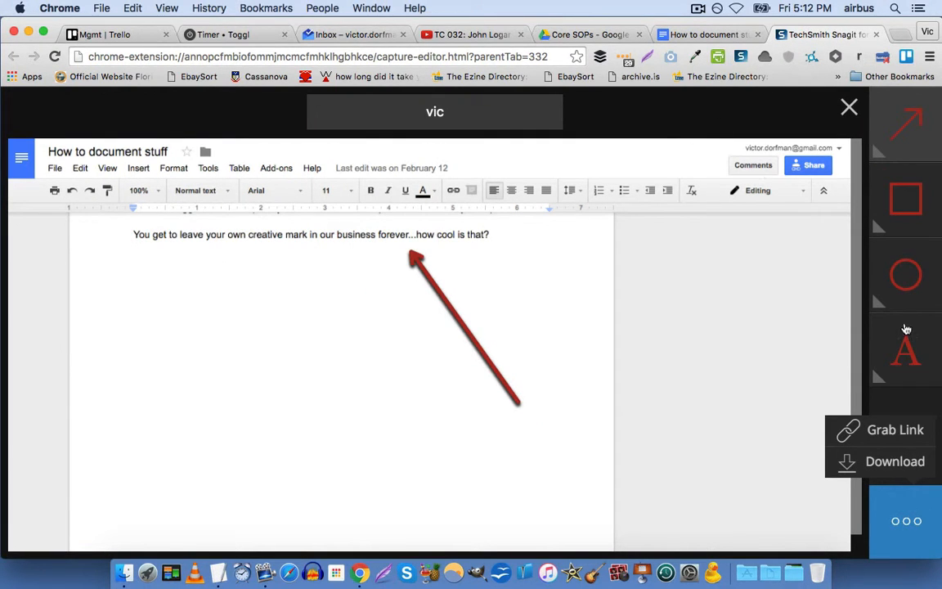
left_click(850, 108)
scroll(384, 392, "down", 2)
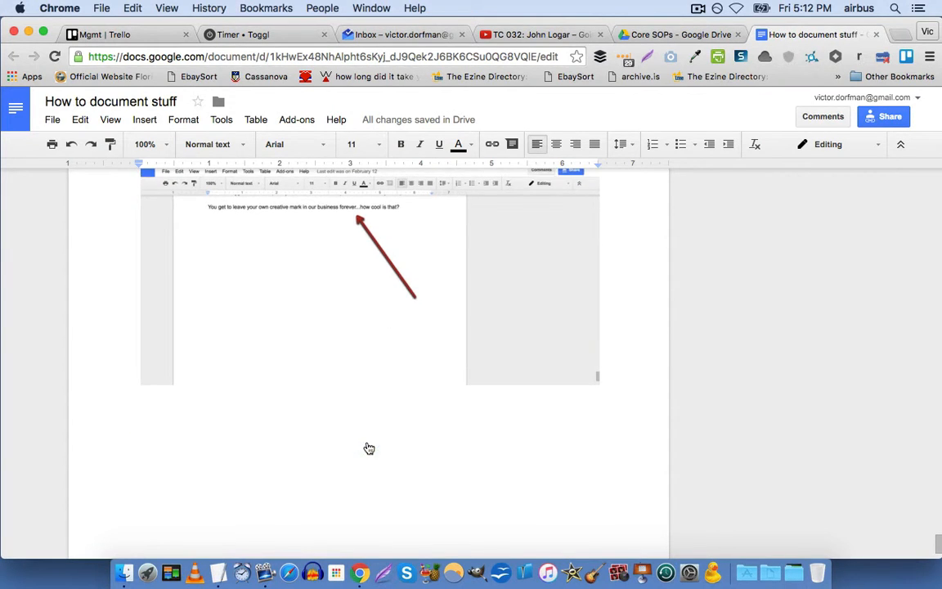
scroll(369, 448, "up", 1)
left_click(417, 405)
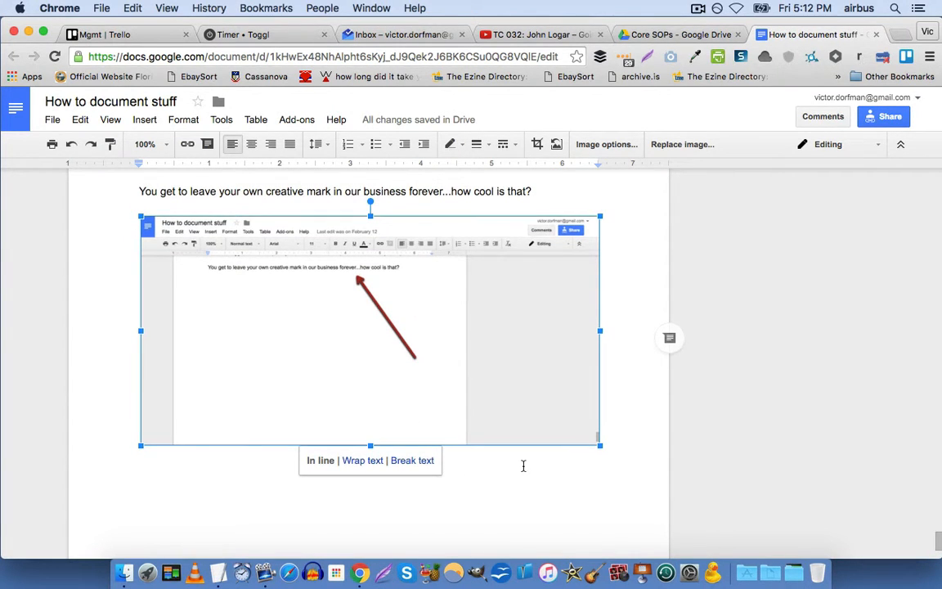
left_click(523, 465)
scroll(471, 419, "down", 3)
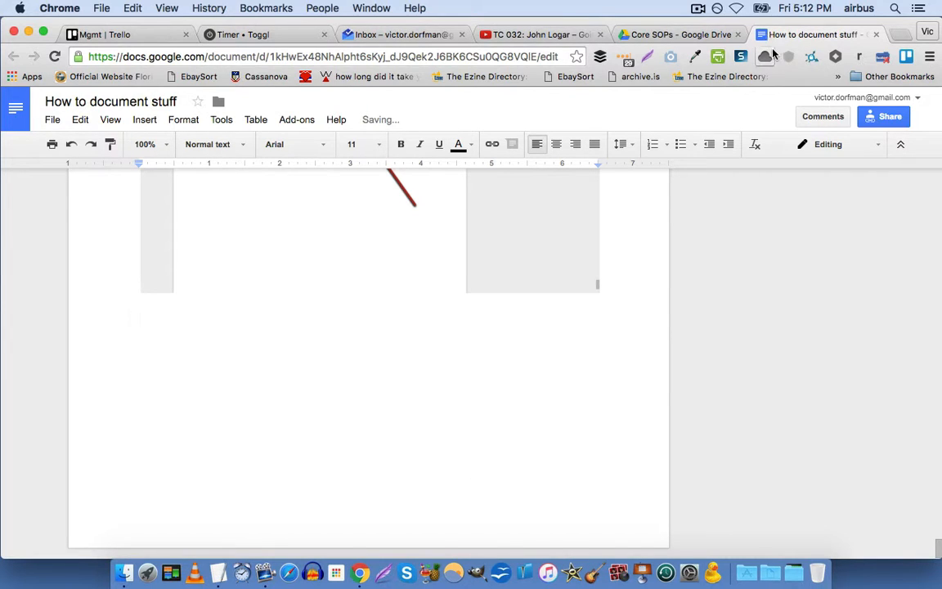
Start a Snagit video recording of the entire screen.
left_click(743, 57)
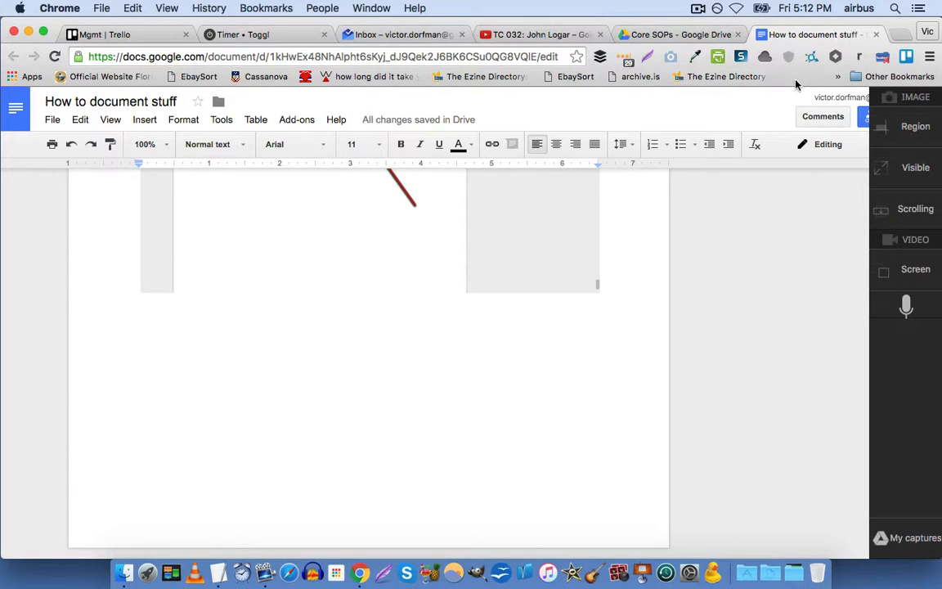
left_click(910, 267)
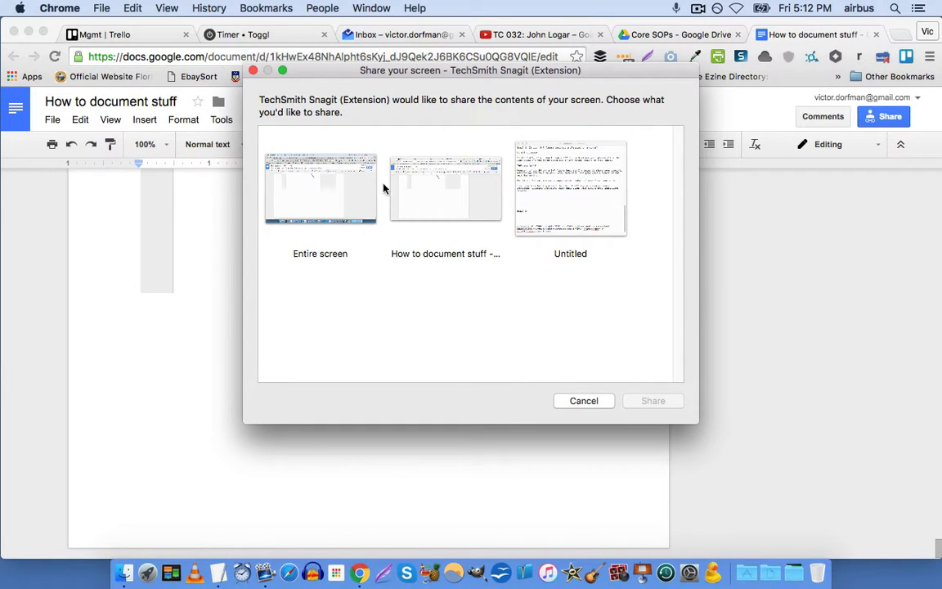
left_click(336, 185)
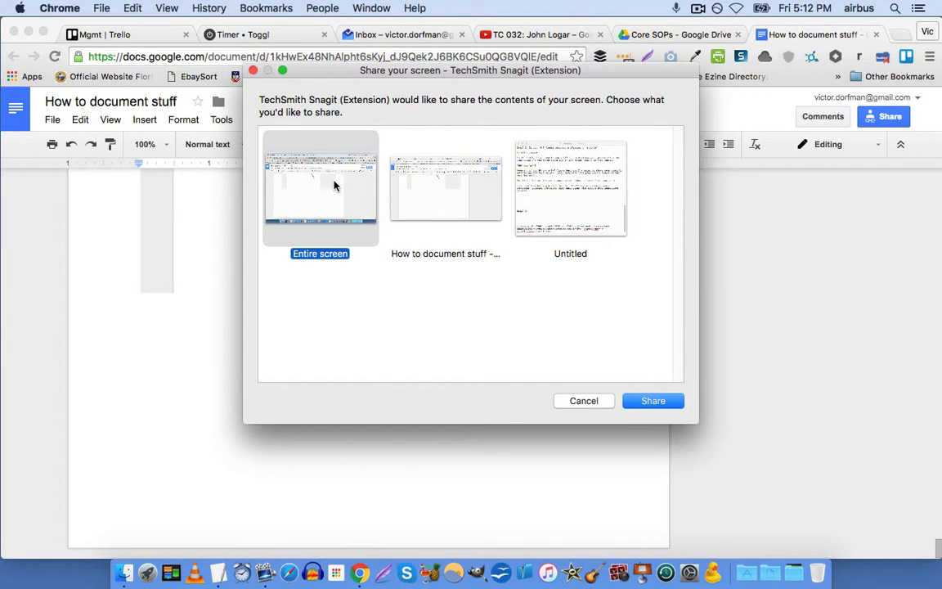
left_click(664, 406)
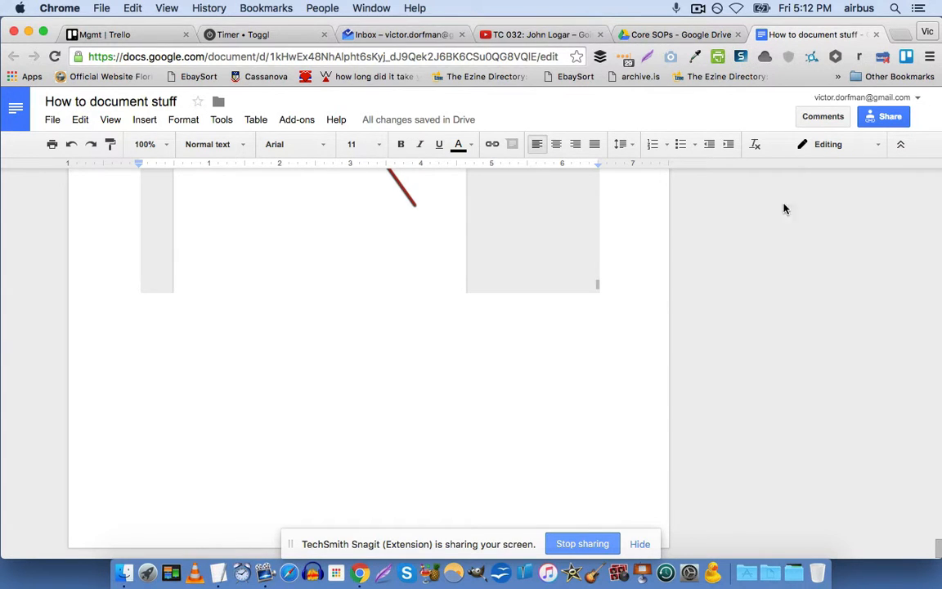
left_click(738, 57)
Stop the screen recording and name the video 'test'.
left_click(723, 91)
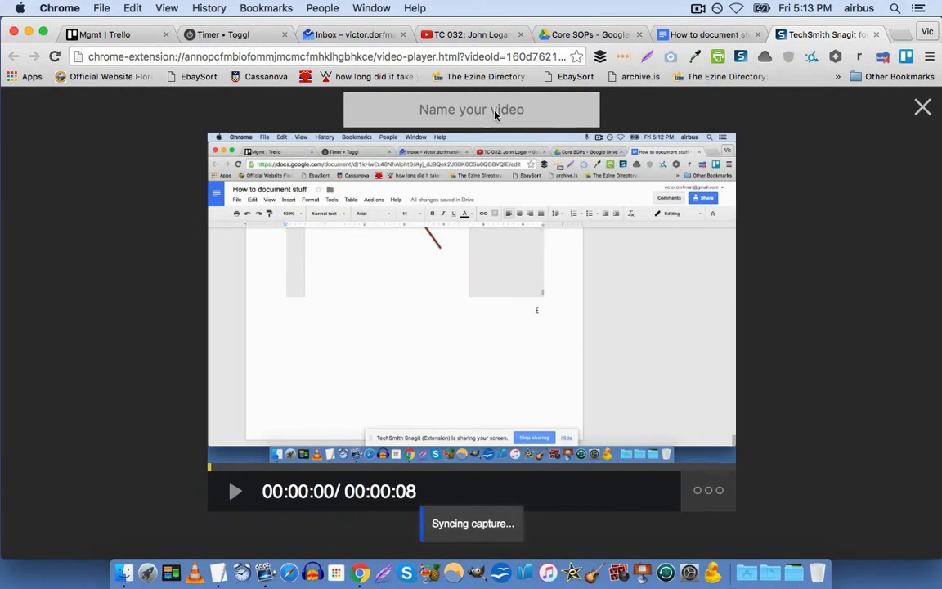
left_click(506, 115)
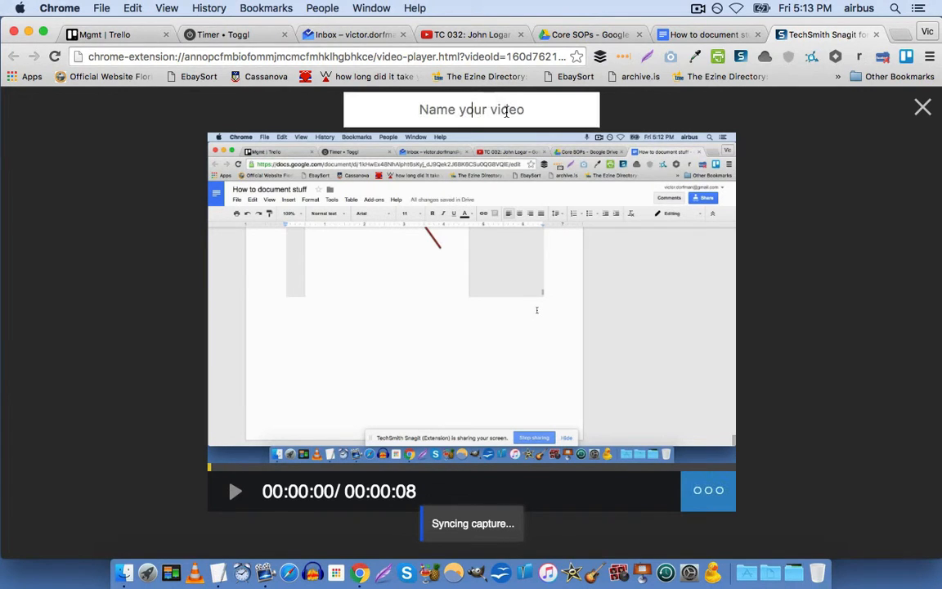
type("testr")
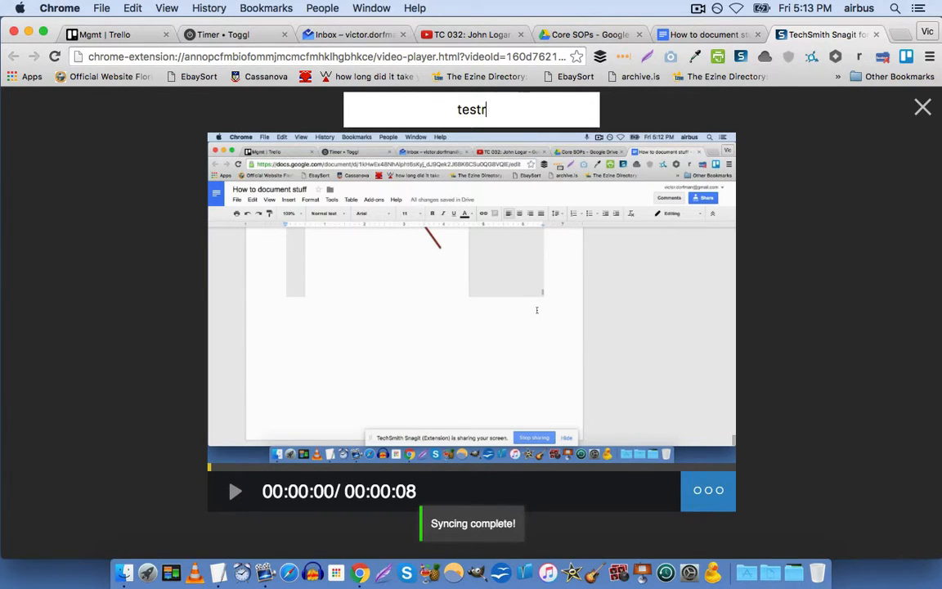
key("BackSpace")
key("Return")
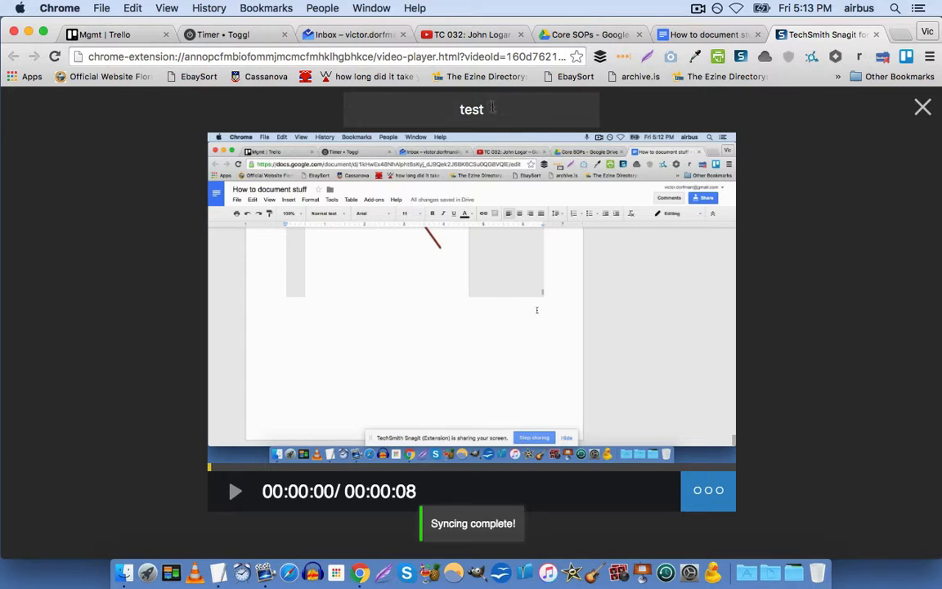
Convert the recording to a GIF, copy its shareable link, and return to Core SOPs.
left_click(731, 502)
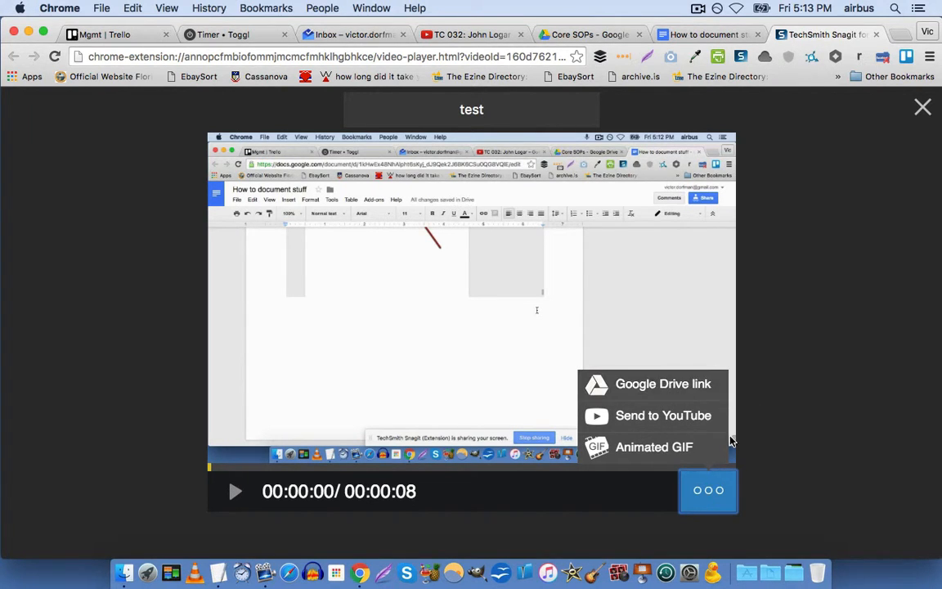
left_click(689, 449)
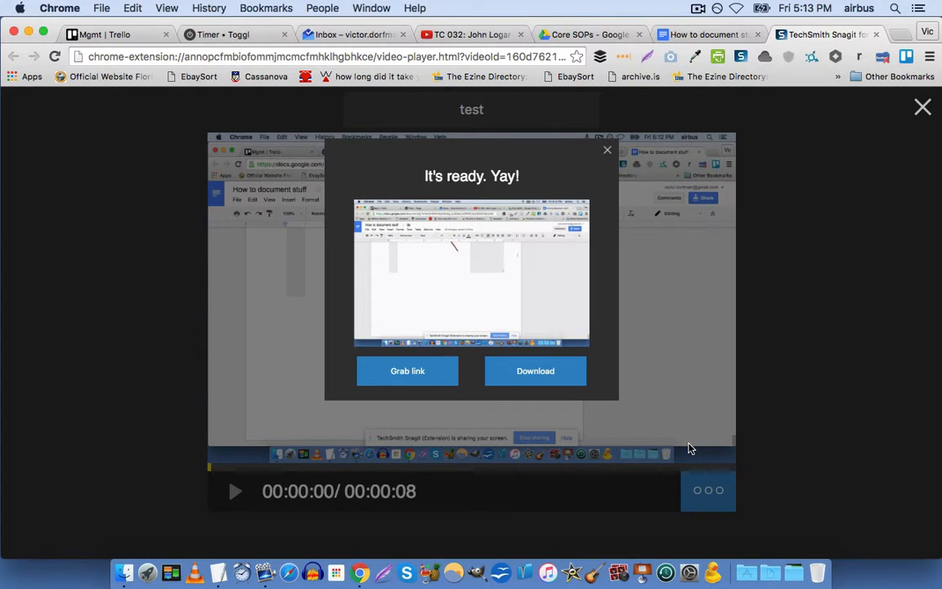
left_click(431, 368)
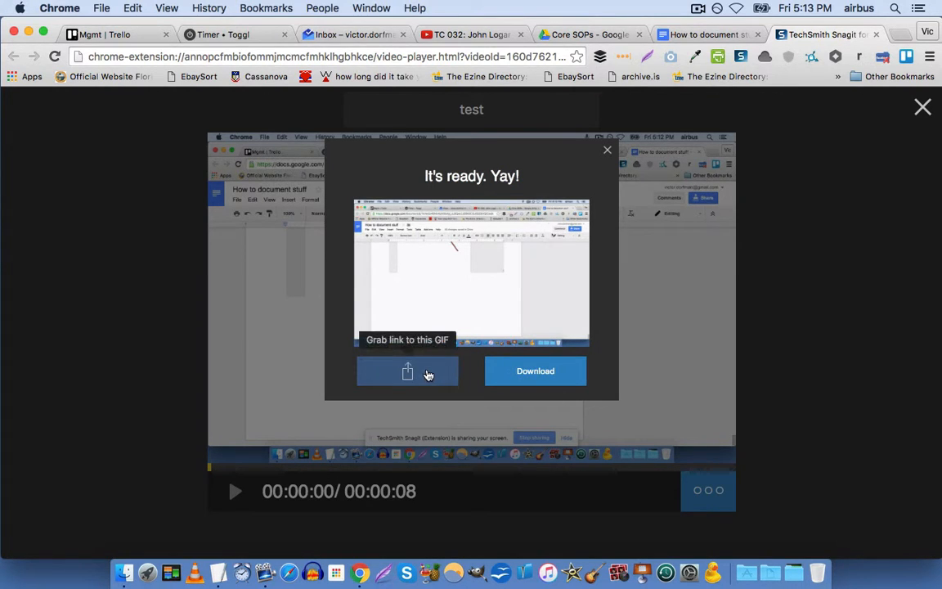
left_click(426, 374)
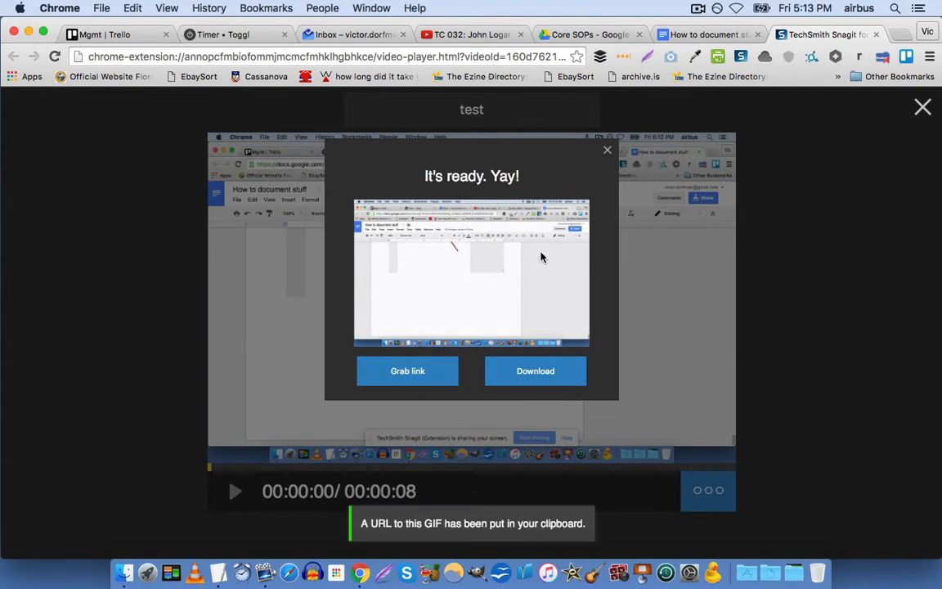
left_click(607, 150)
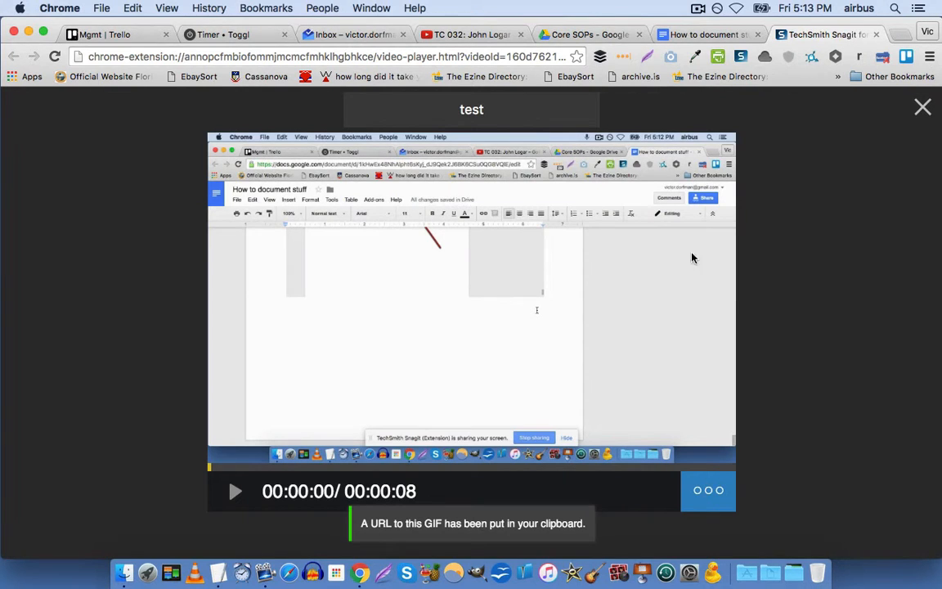
left_click(592, 34)
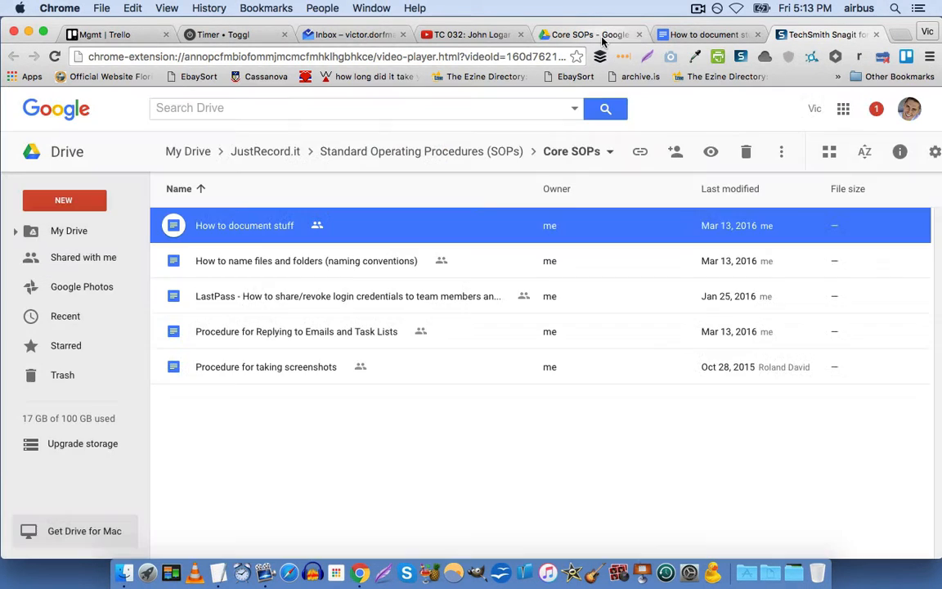
Insert test.gif from the recent images into the How to document stuff doc.
left_click(686, 35)
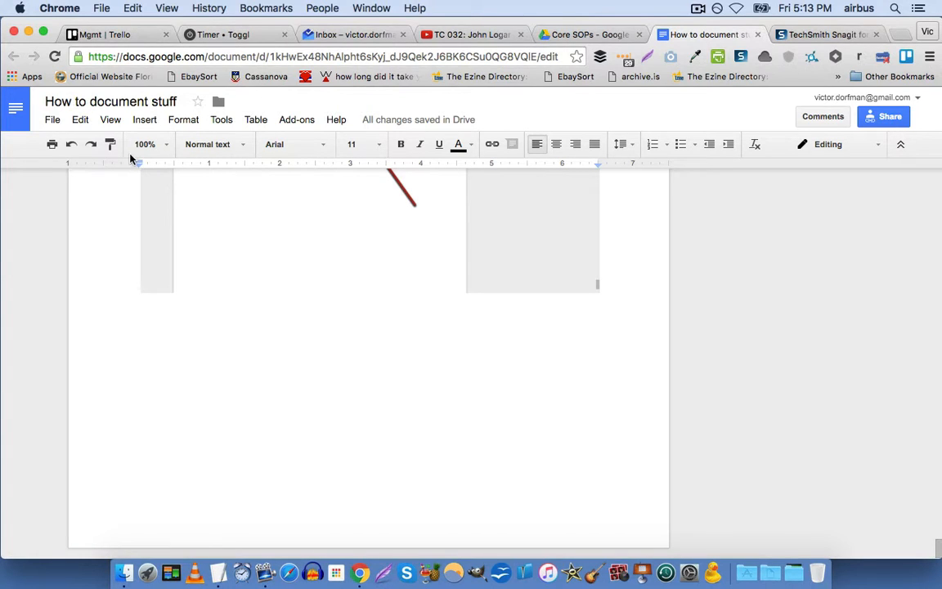
left_click(145, 121)
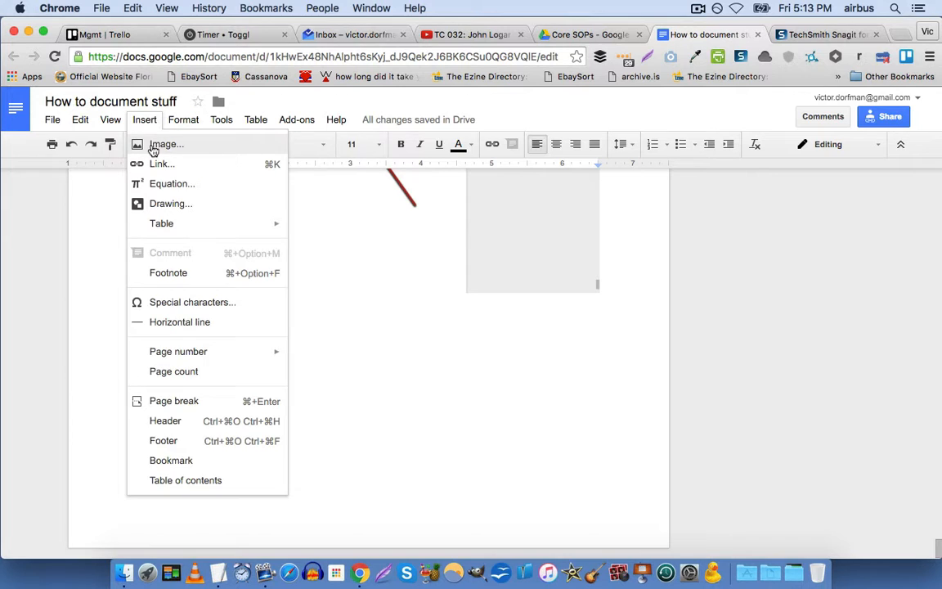
left_click(155, 145)
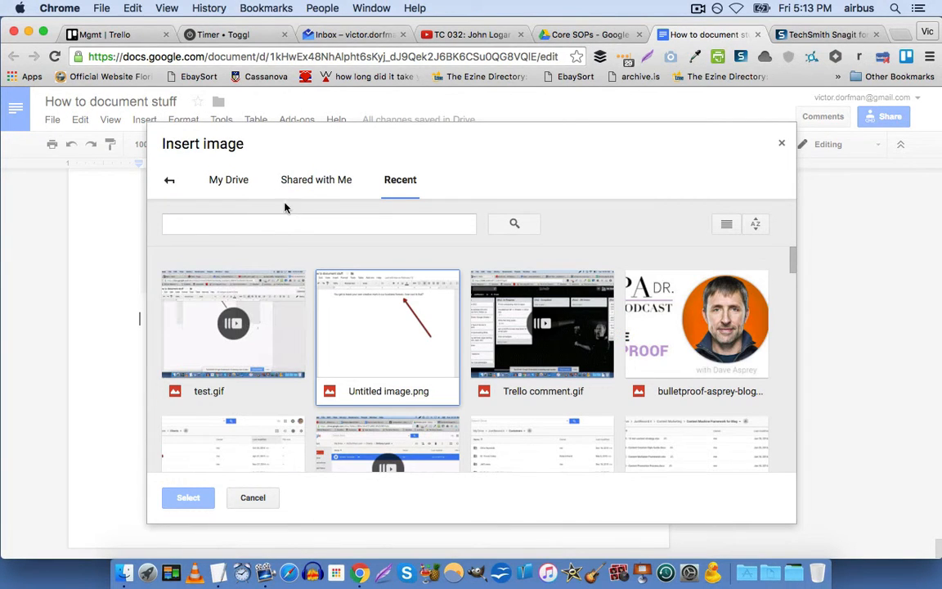
left_click(208, 326)
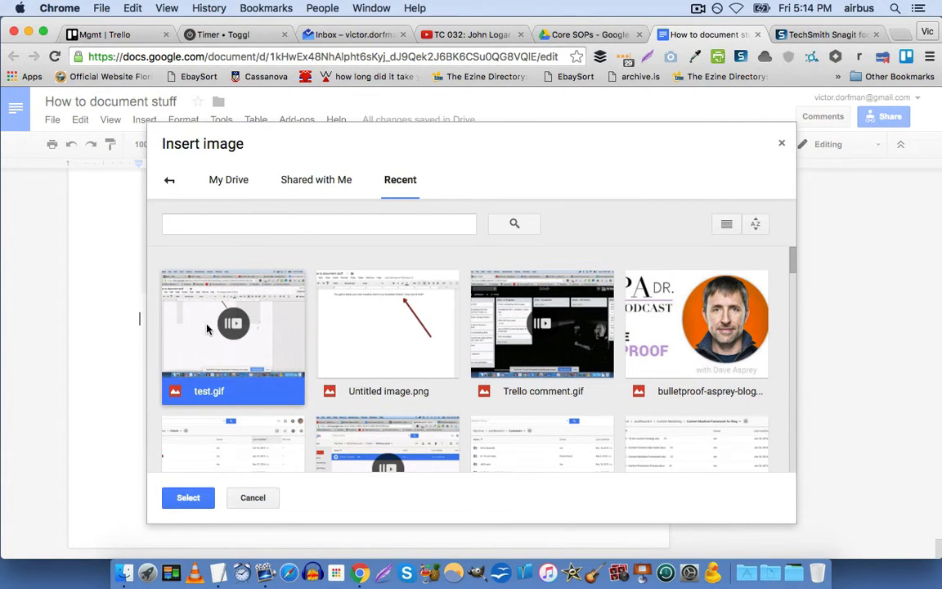
left_click(203, 500)
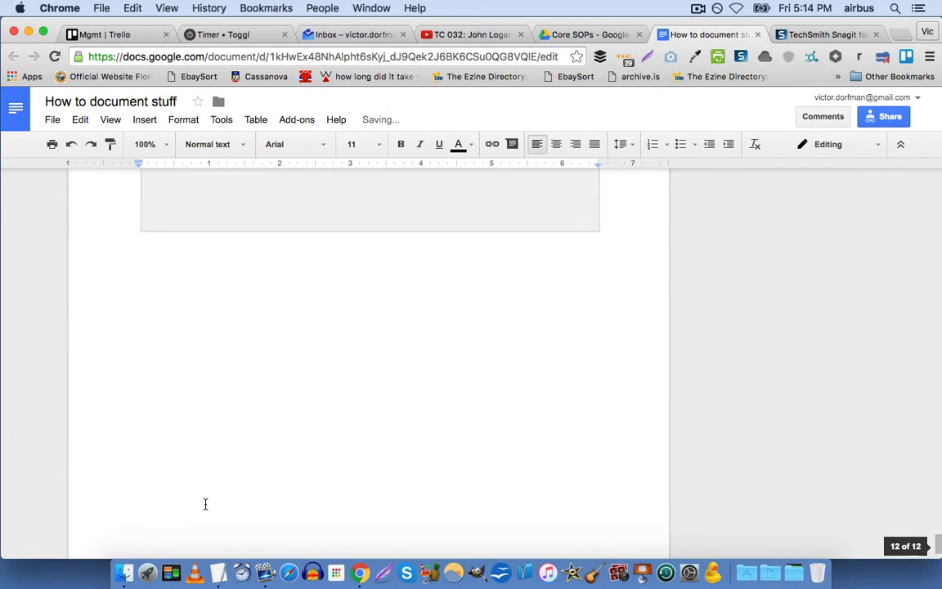
Delete the embedded test GIF from the doc and close the How to document stuff tab.
scroll(223, 448, "up", 4)
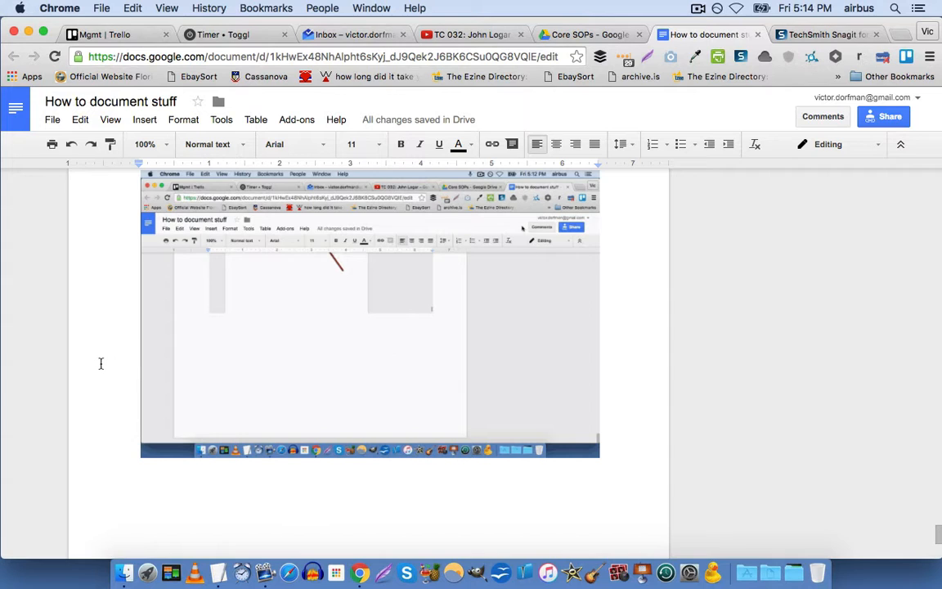
scroll(101, 366, "up", 2)
scroll(112, 427, "up", 1)
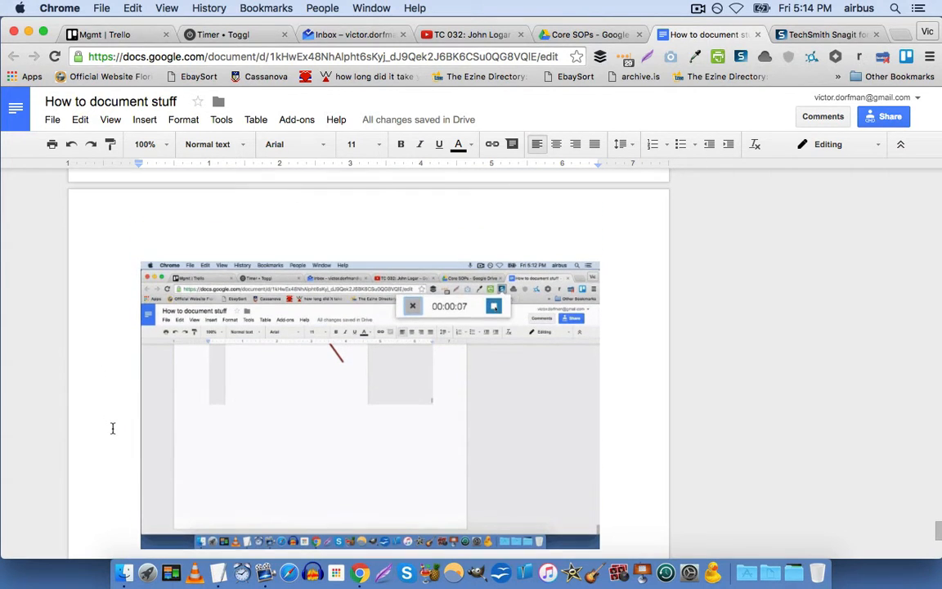
left_click(224, 418)
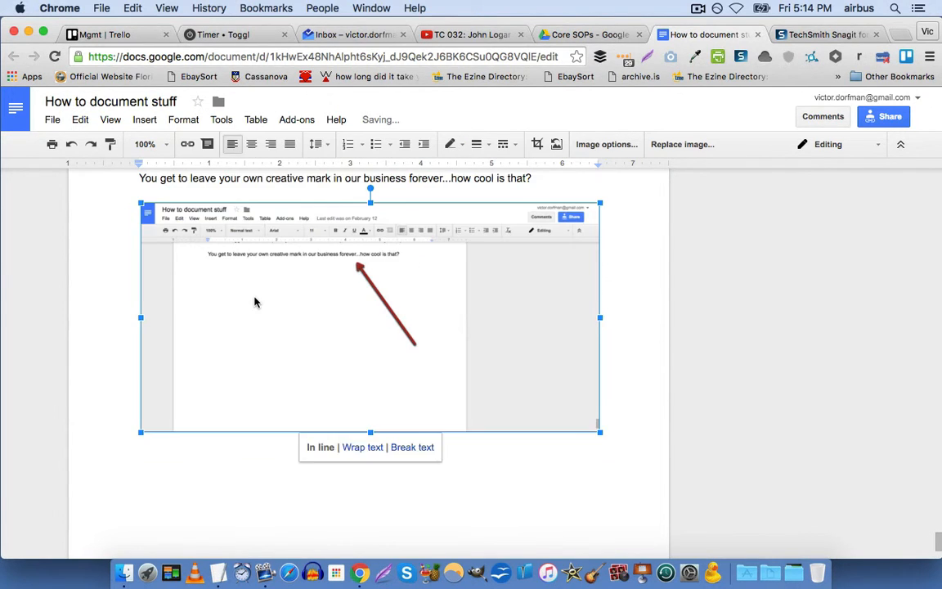
key("BackSpace")
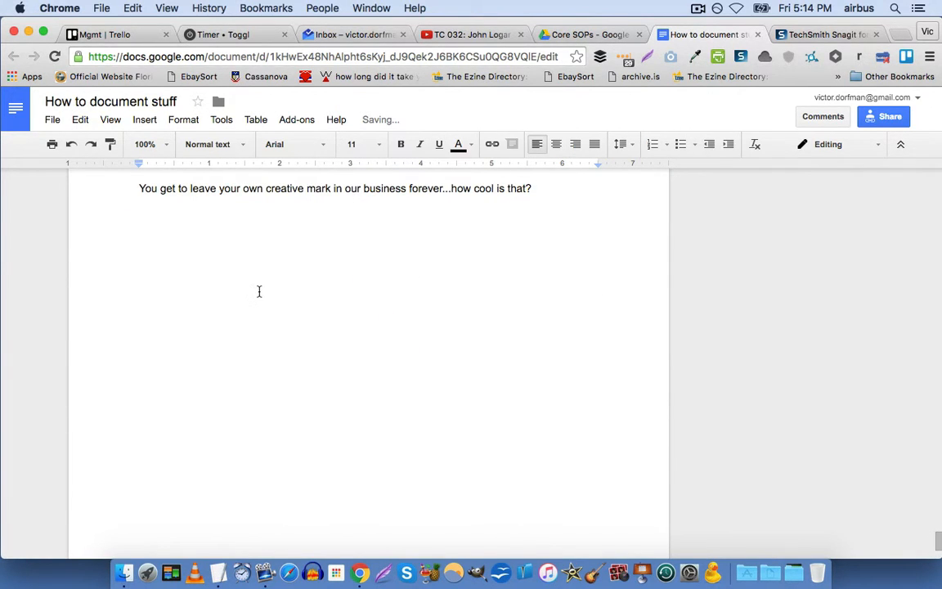
scroll(258, 292, "up", 1)
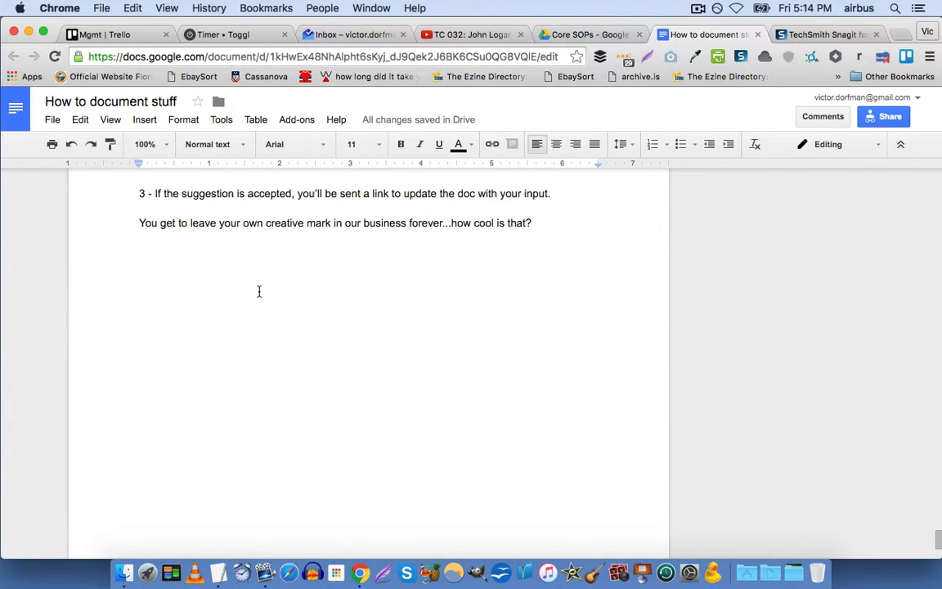
key("super+w")
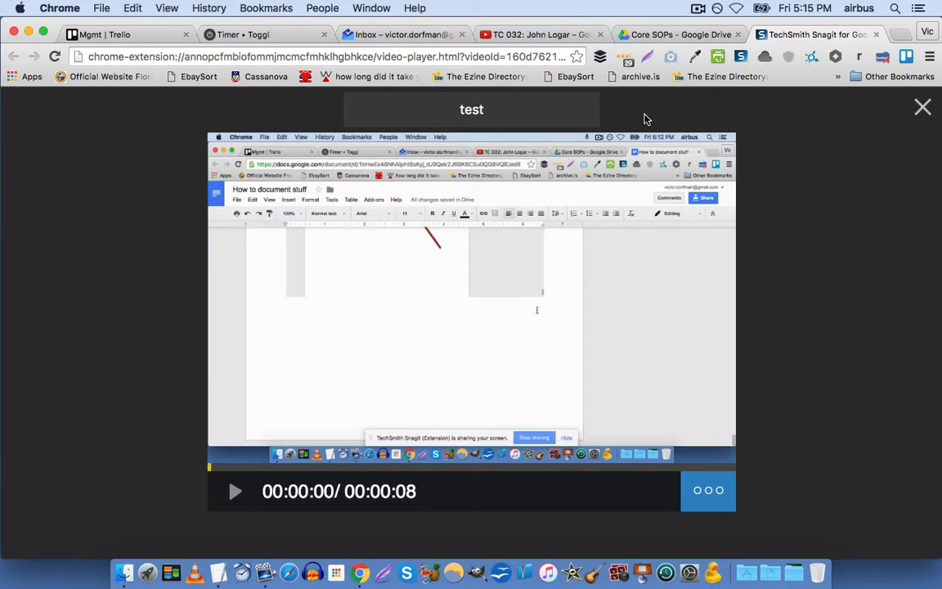
Close the Snagit player, clear the Core SOPs selection, and go up to Standard Operating Procedures (SOPs).
left_click(922, 109)
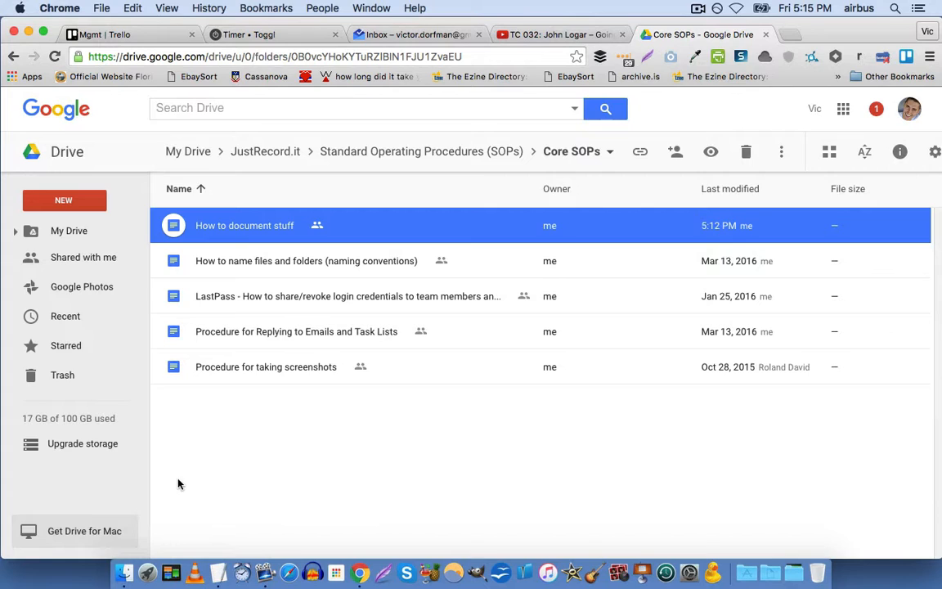
left_click(302, 450)
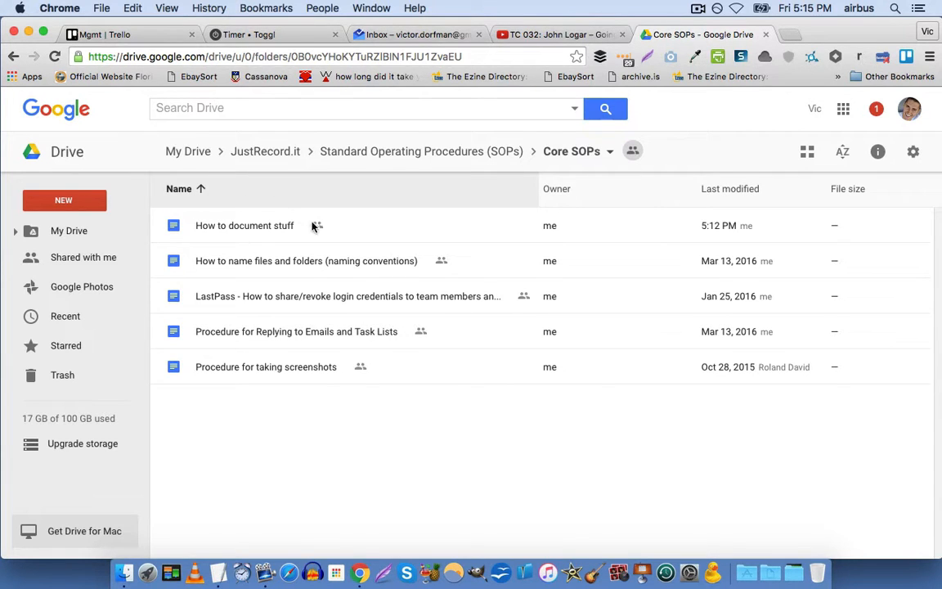
left_click(469, 160)
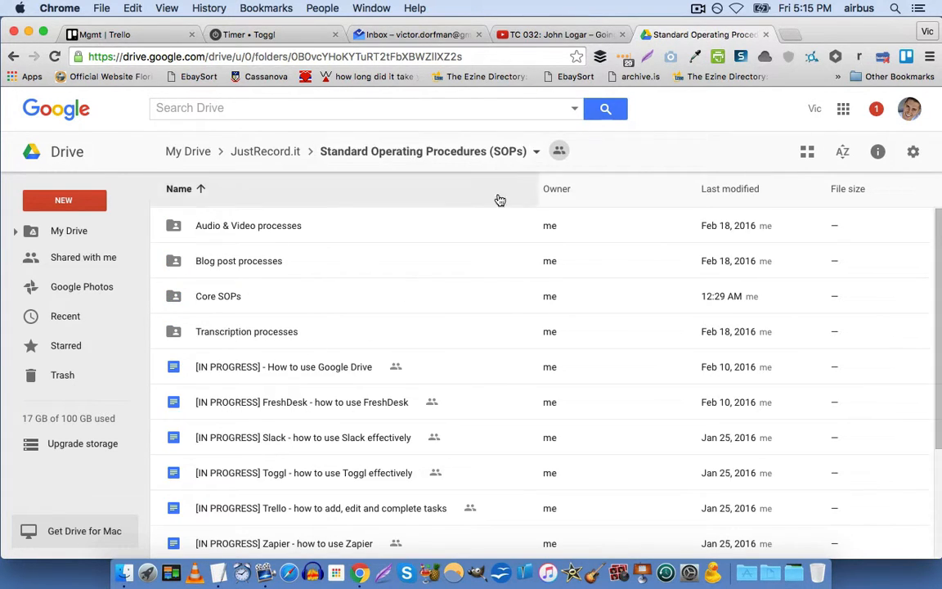
Check Core SOPs link sharing, keep it as anyone-with-link can view, and return to My Drive.
right_click(182, 297)
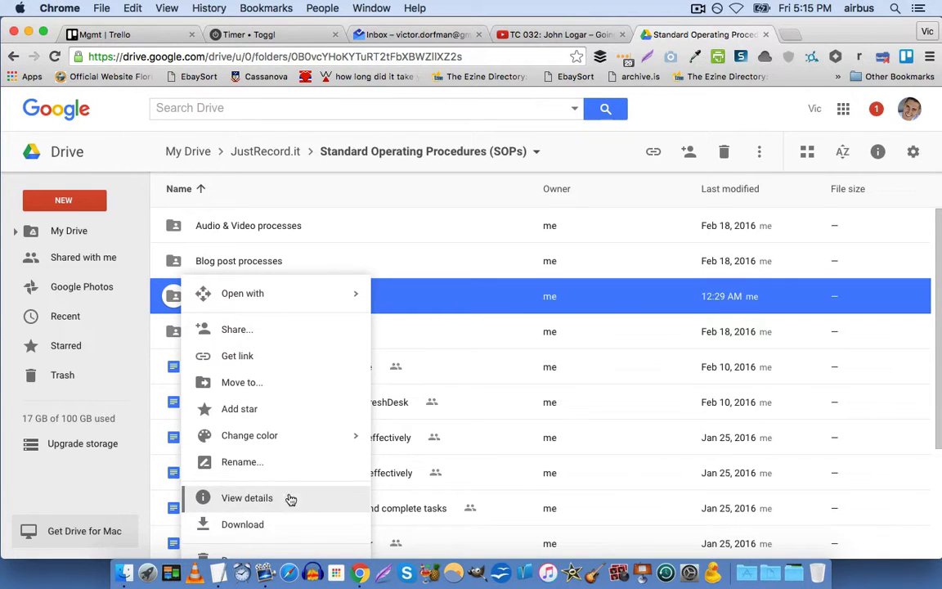
left_click(270, 330)
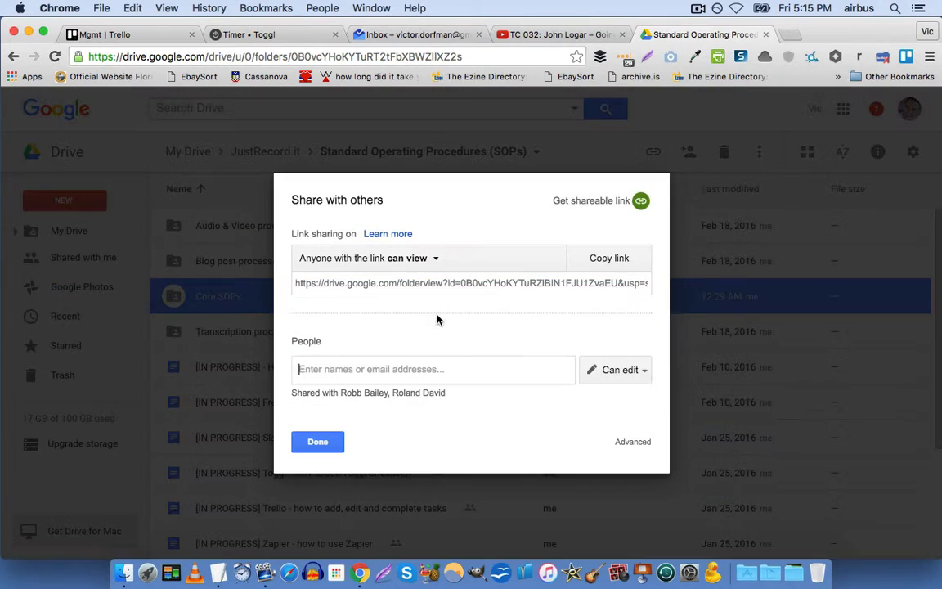
left_click(326, 288)
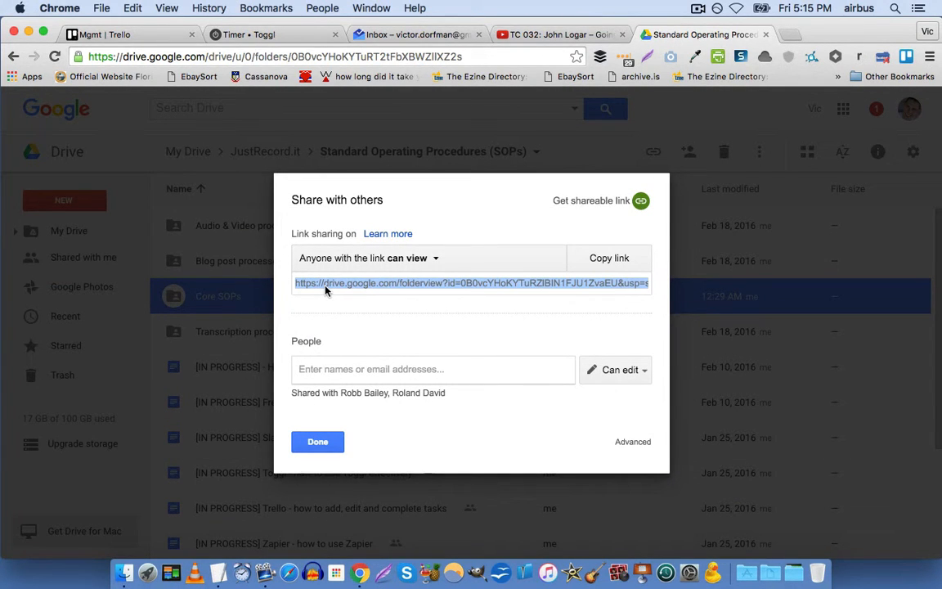
left_click(431, 259)
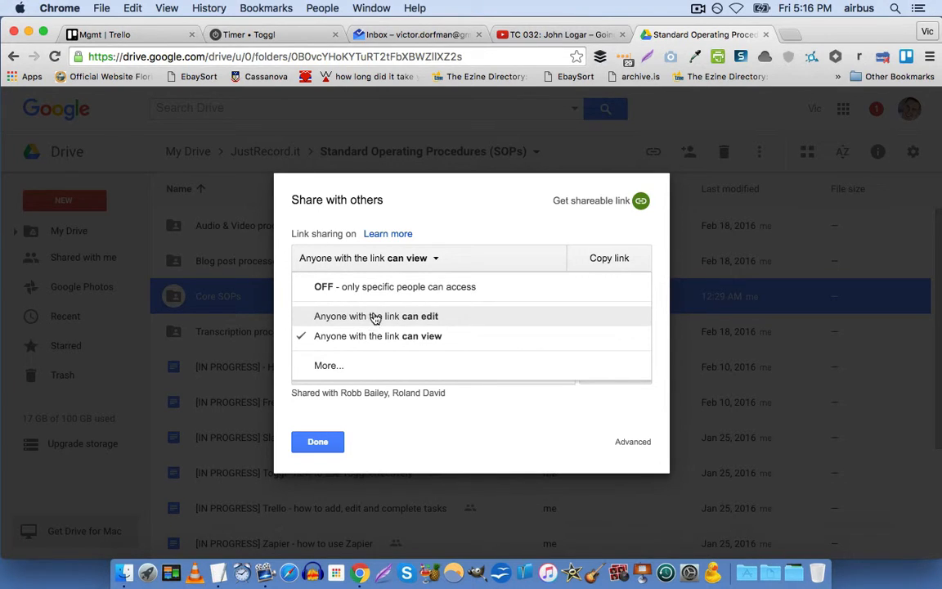
left_click(327, 365)
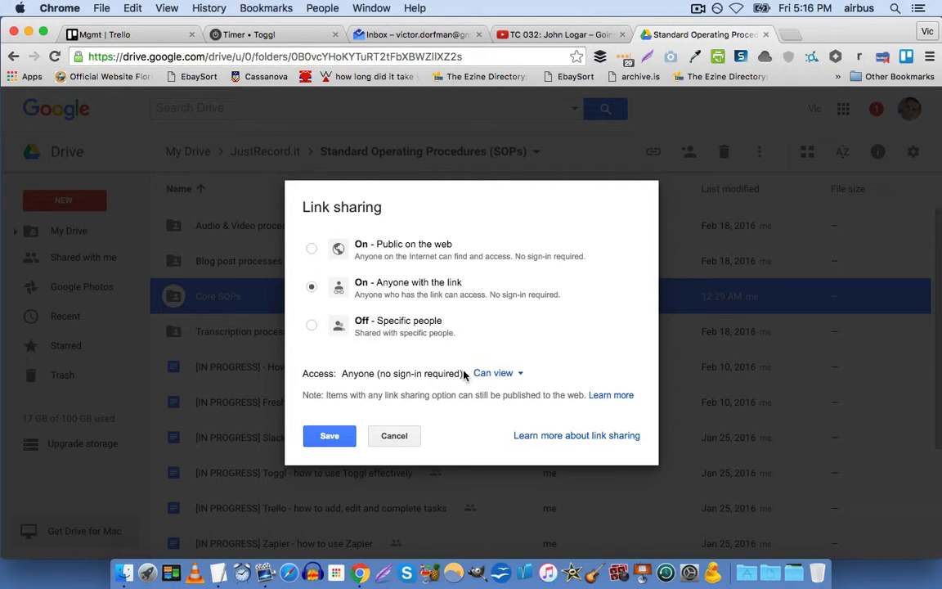
left_click(393, 437)
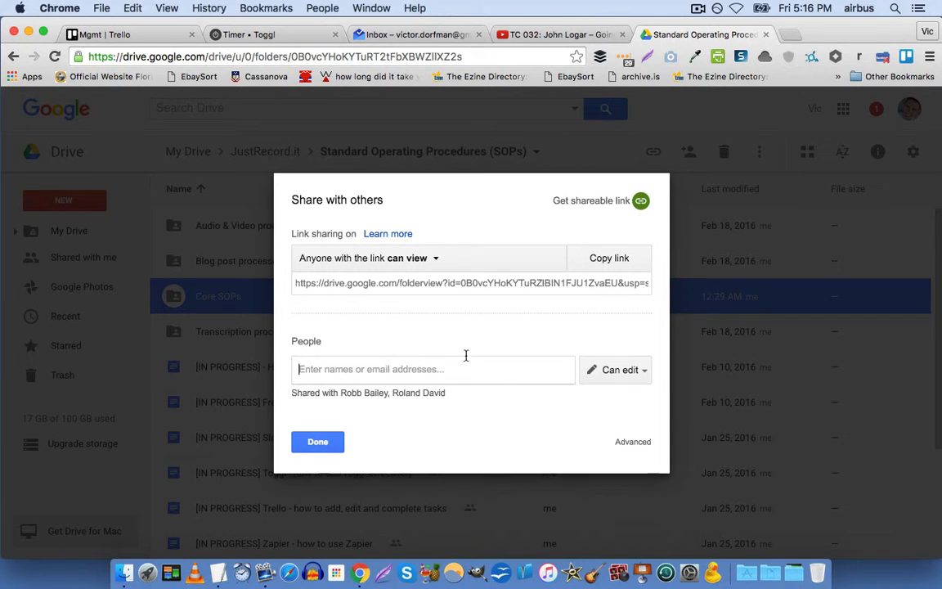
left_click(317, 440)
left_click(258, 151)
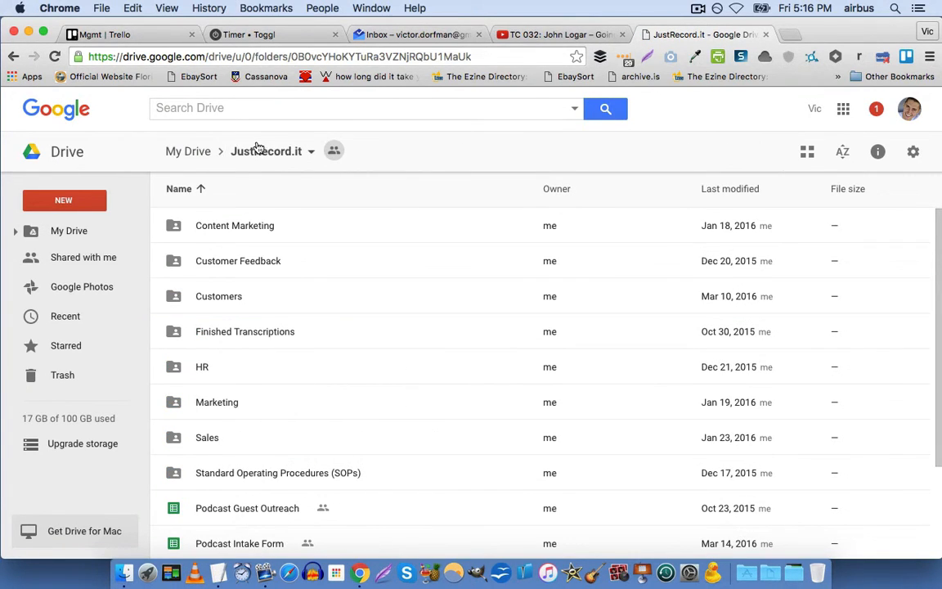
left_click(187, 151)
Add a contact as invitee to the JustRecord.it folder, then cancel the invitation and close sharing.
right_click(195, 406)
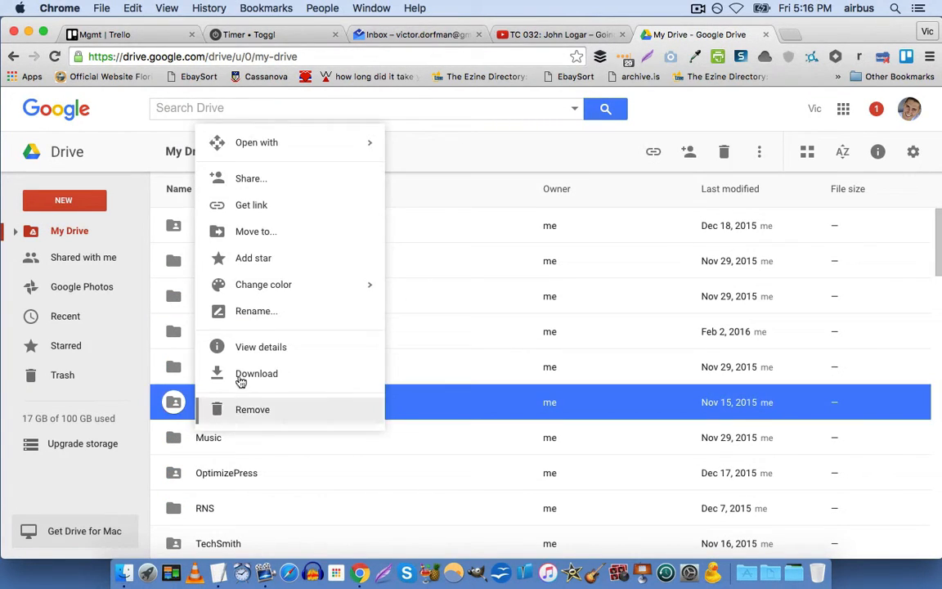
left_click(262, 182)
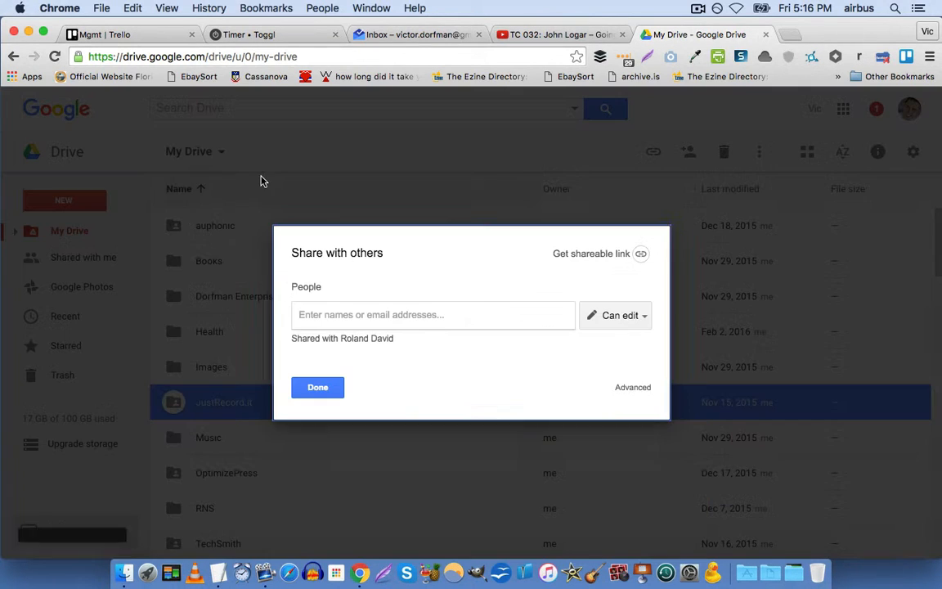
left_click(360, 341)
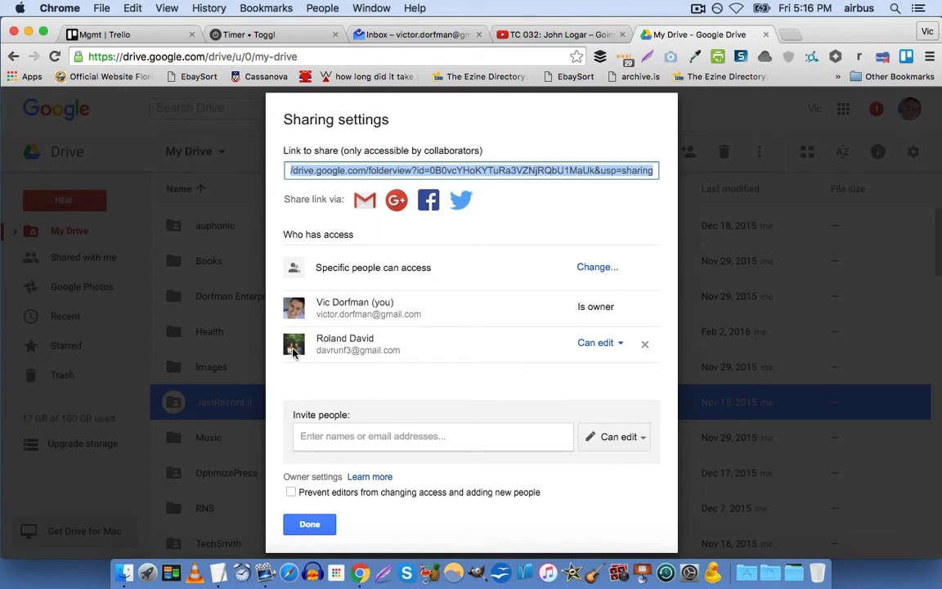
left_click(368, 433)
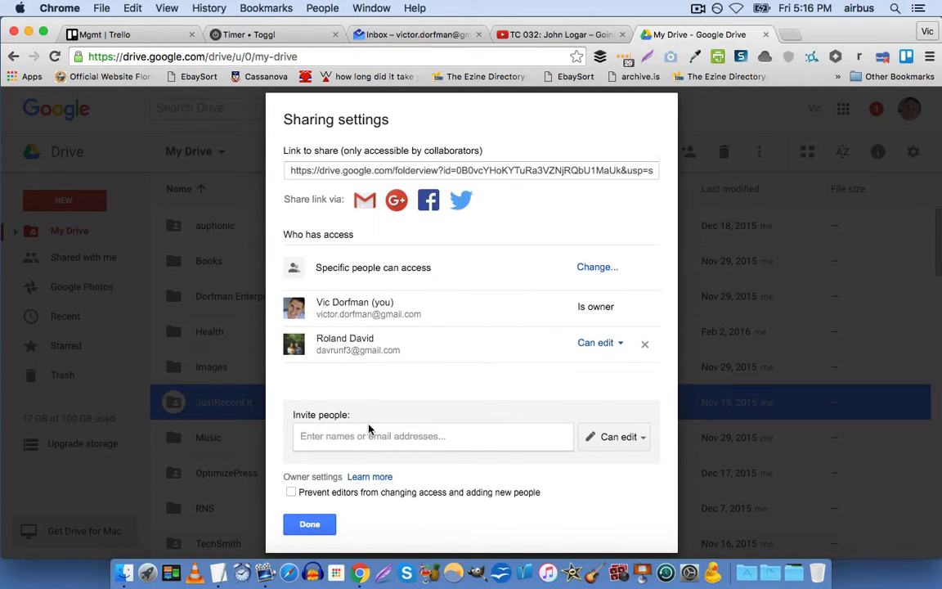
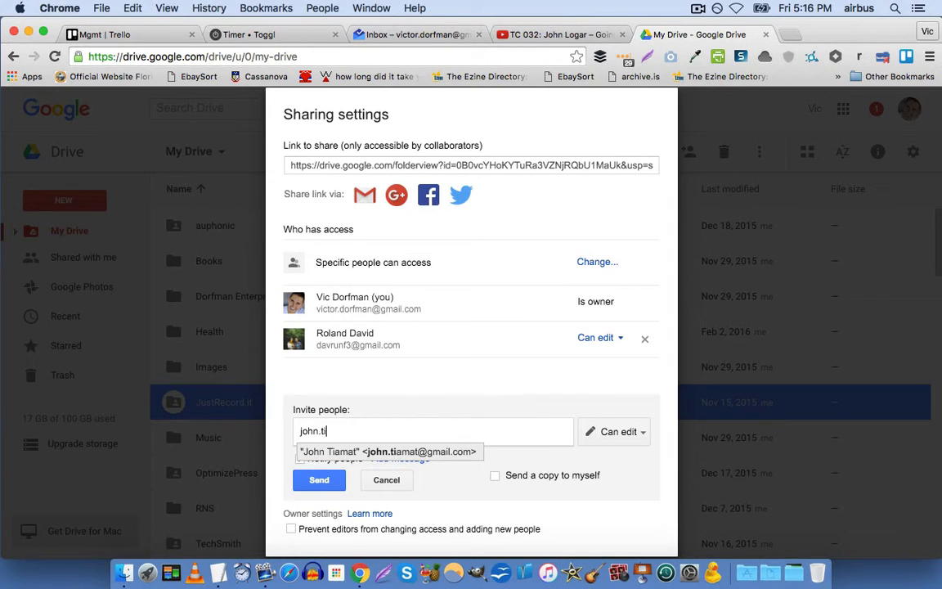
key("Return")
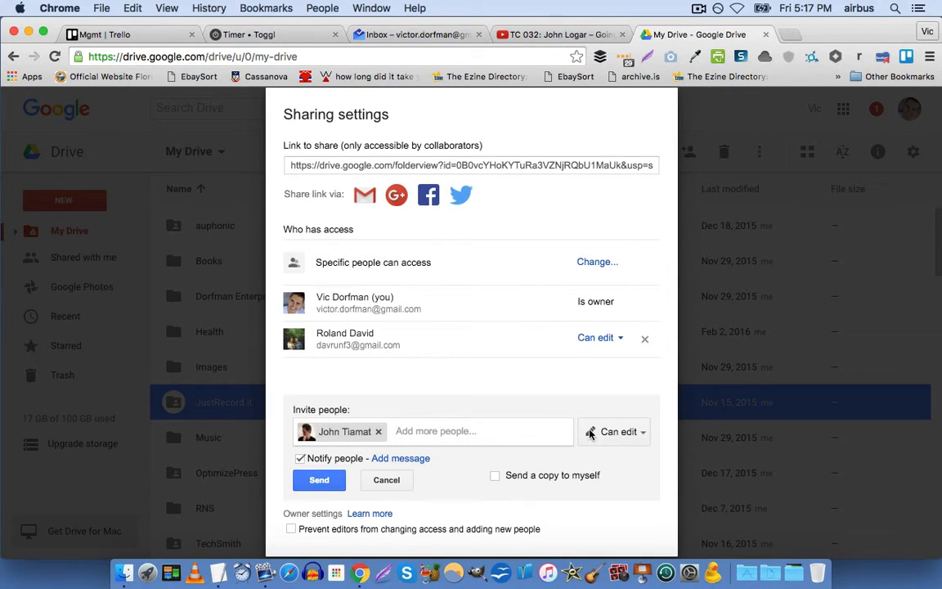
left_click(391, 479)
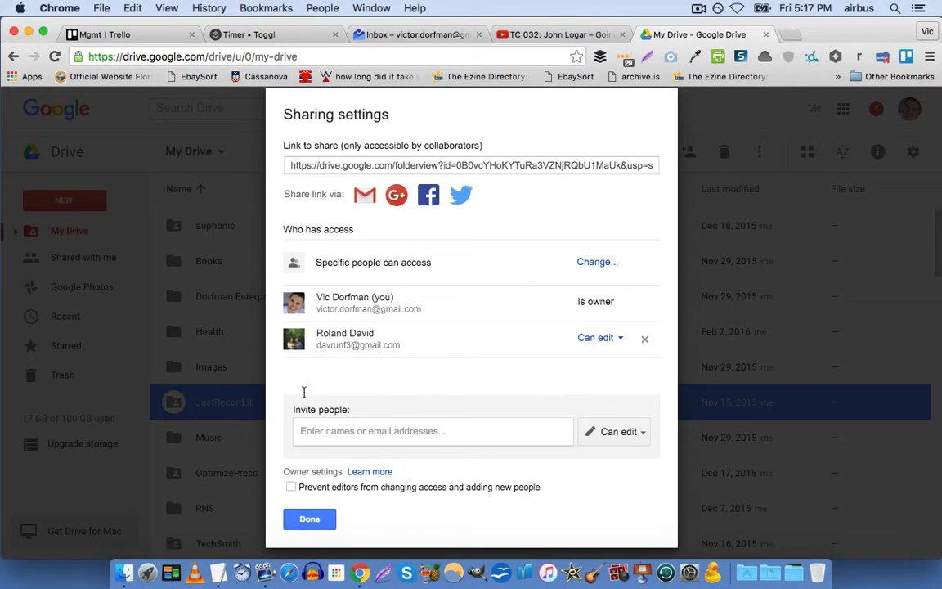
left_click(311, 520)
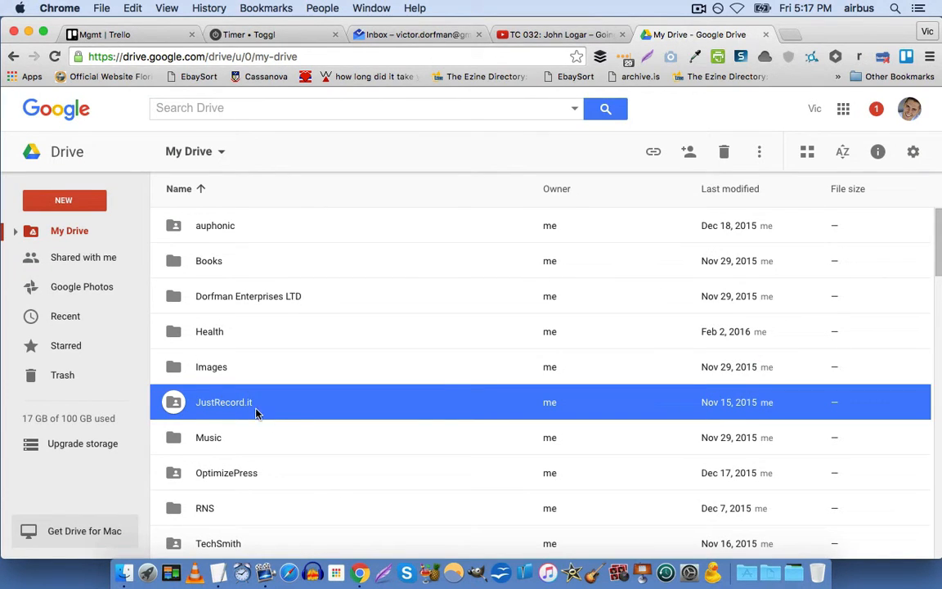
right_click(250, 413)
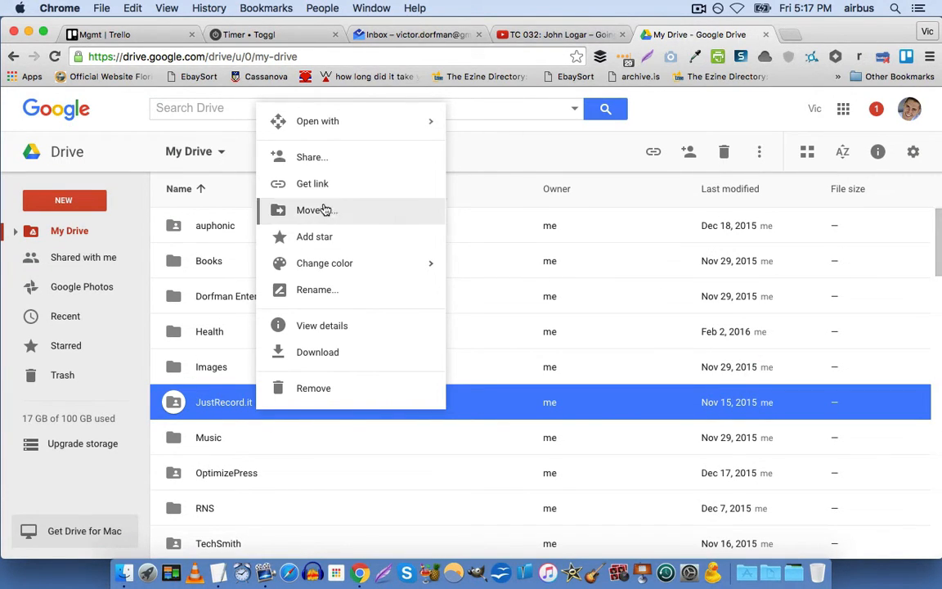
left_click(348, 161)
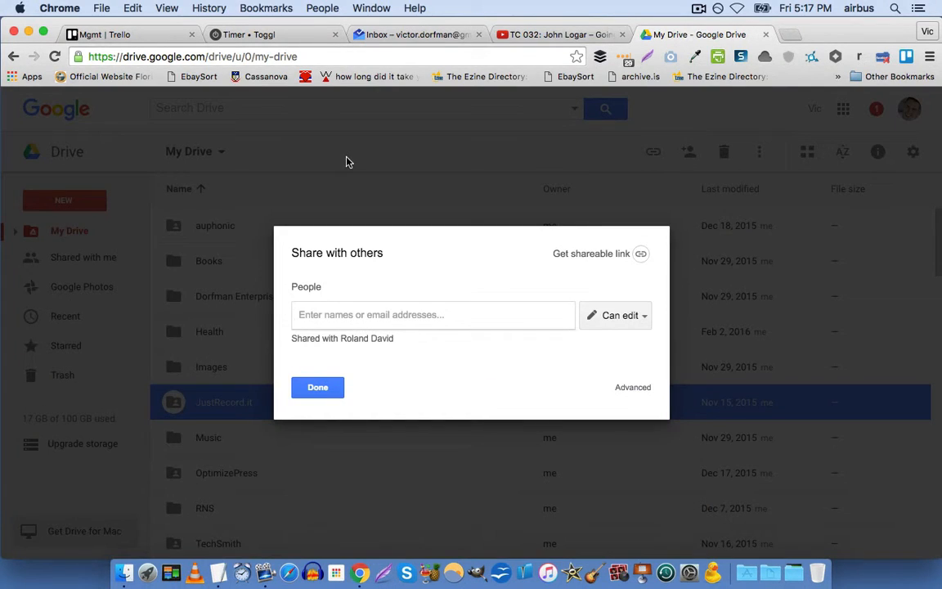
left_click(630, 388)
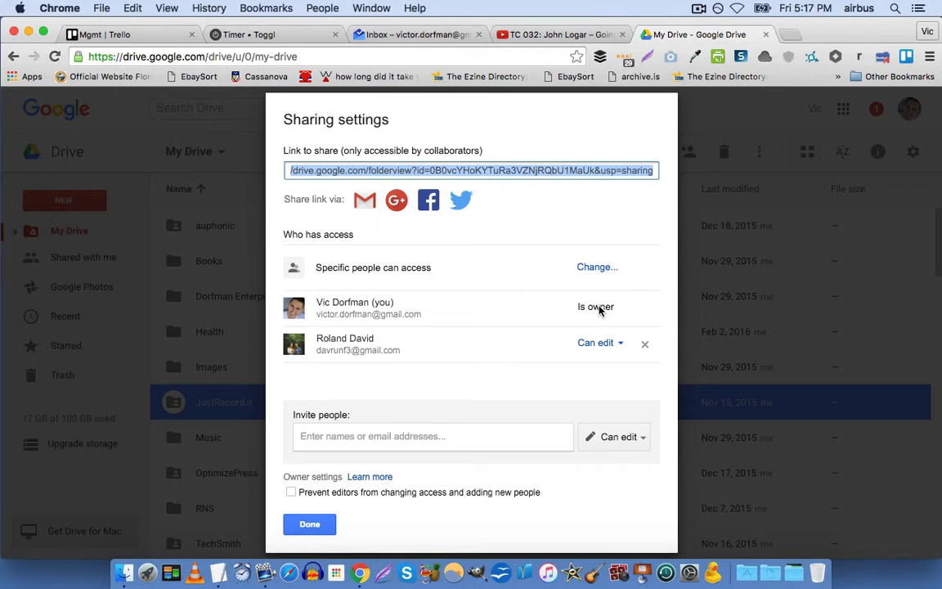
left_click(604, 350)
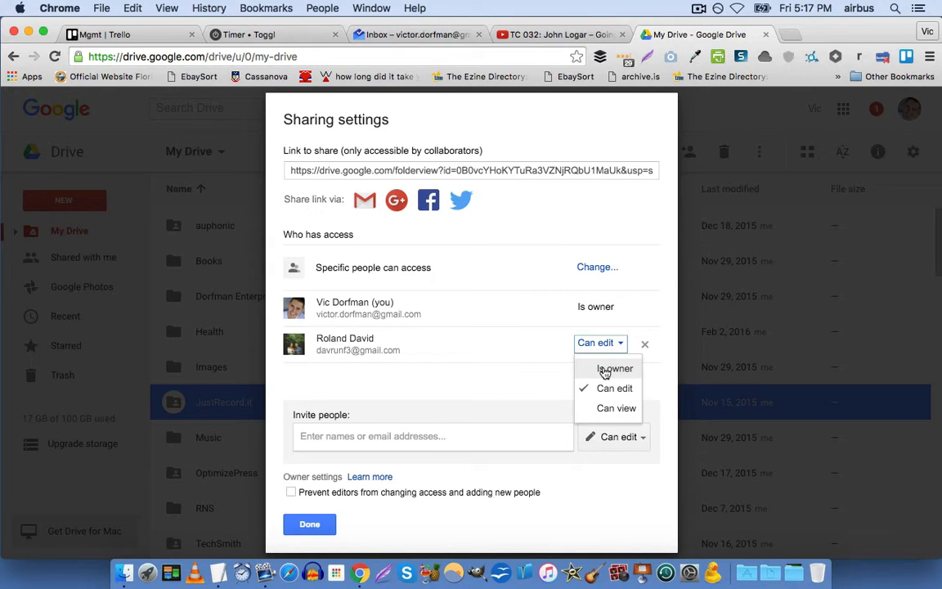
left_click(439, 402)
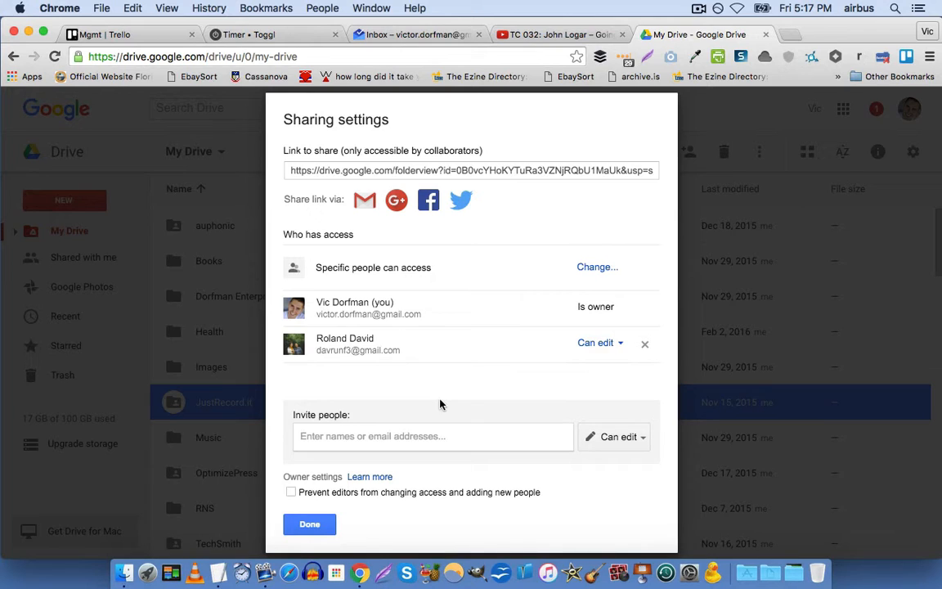
left_click(309, 525)
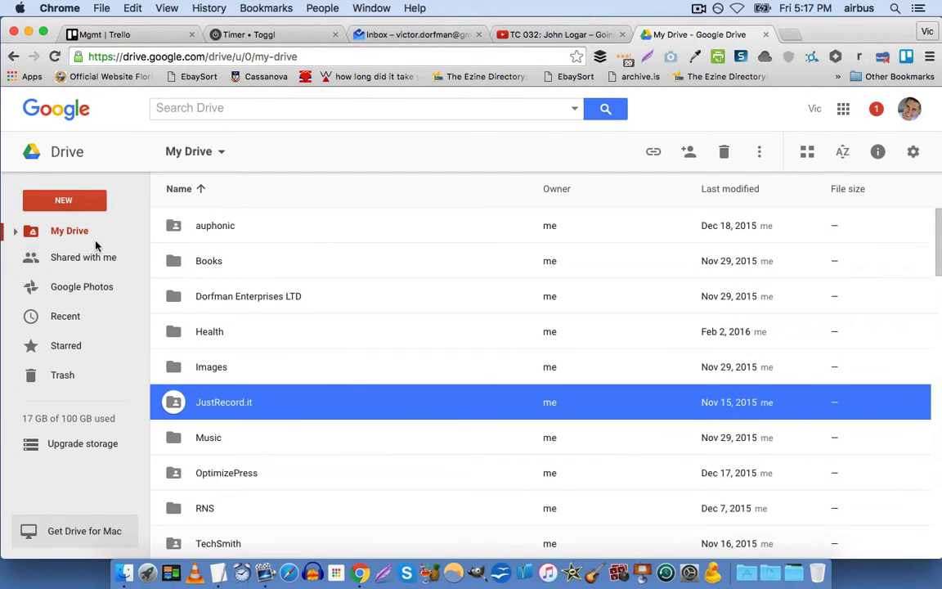
Browse into JustRecord.it, HR and Roles, then go back up to the HR folder.
double_click(201, 406)
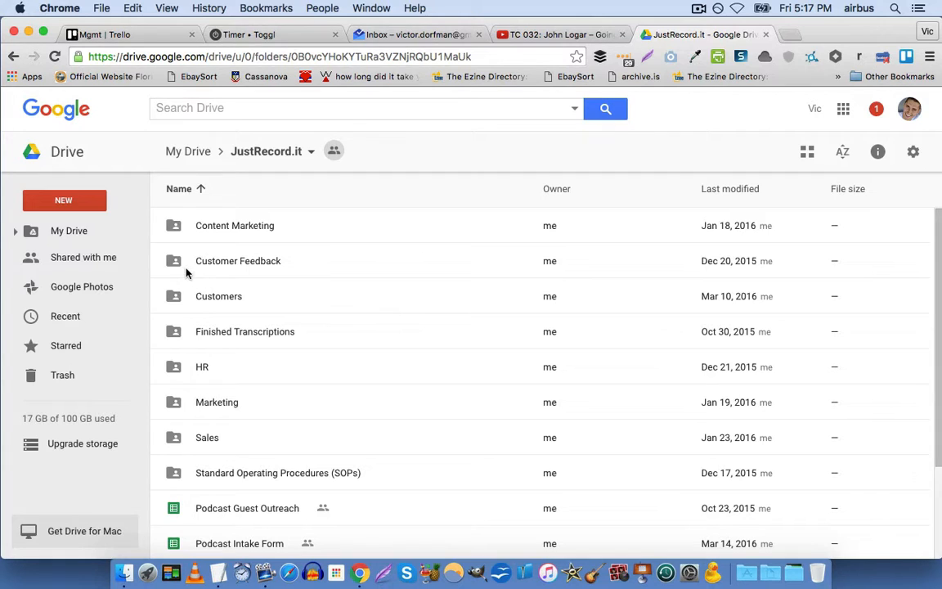
scroll(217, 340, "down", 2)
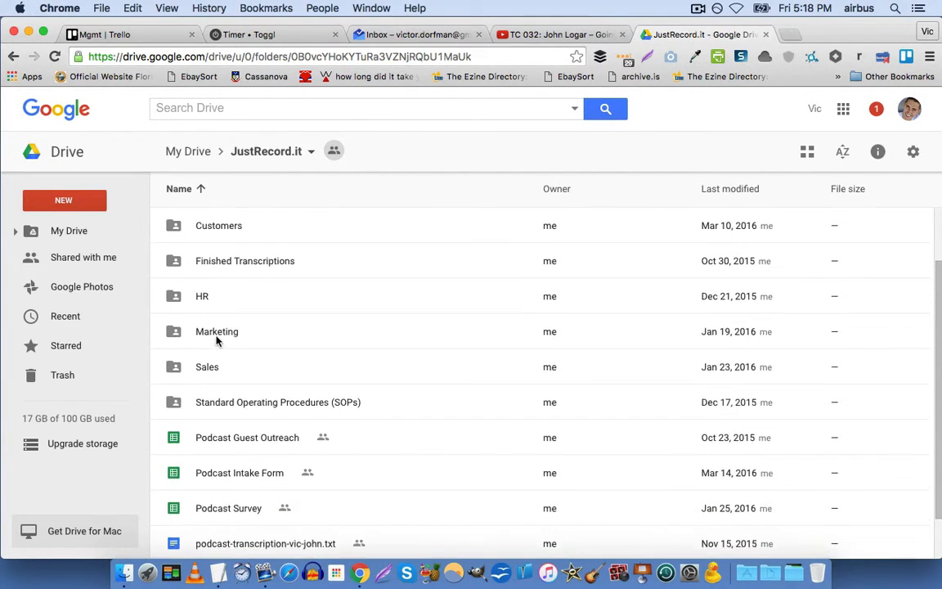
scroll(216, 341, "up", 2)
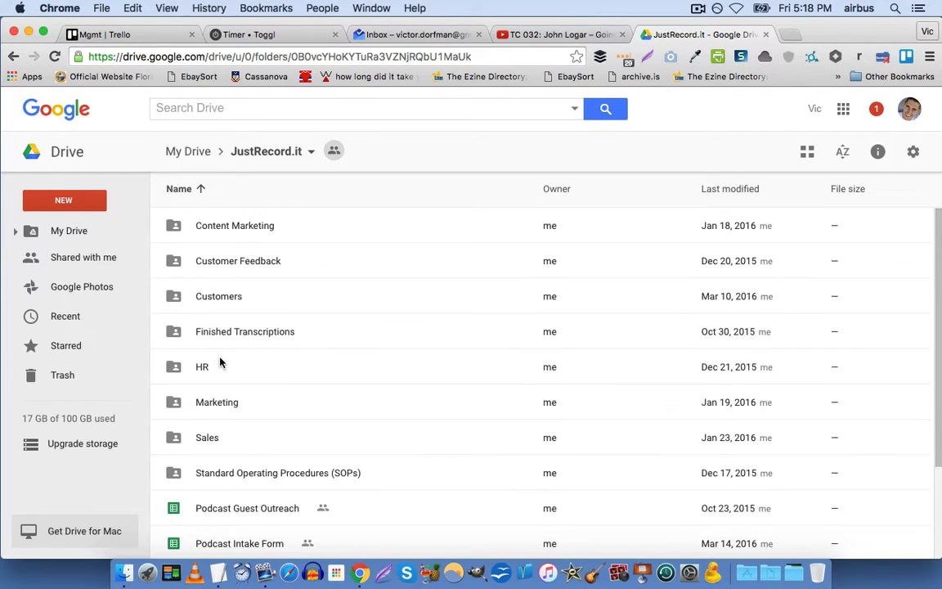
double_click(173, 368)
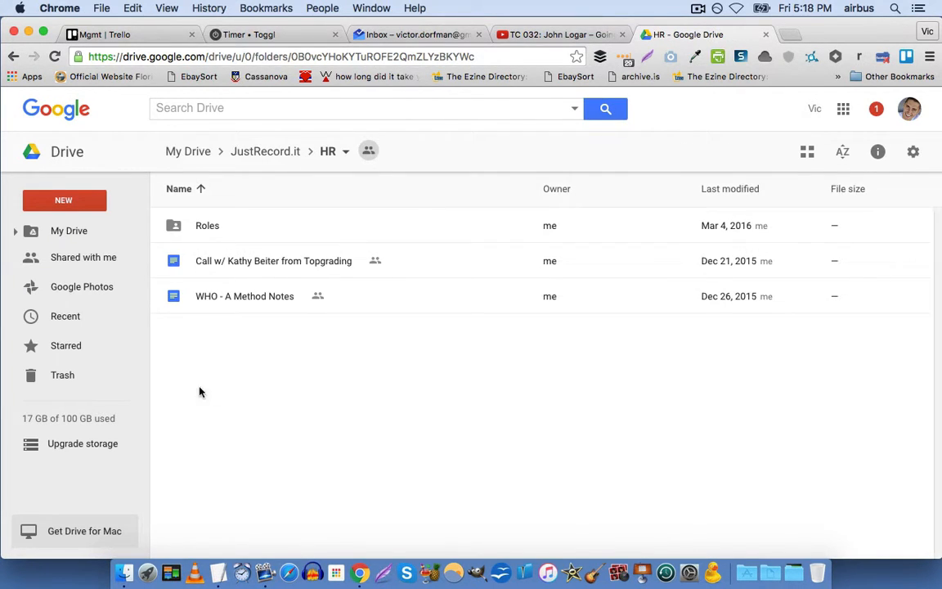
double_click(204, 233)
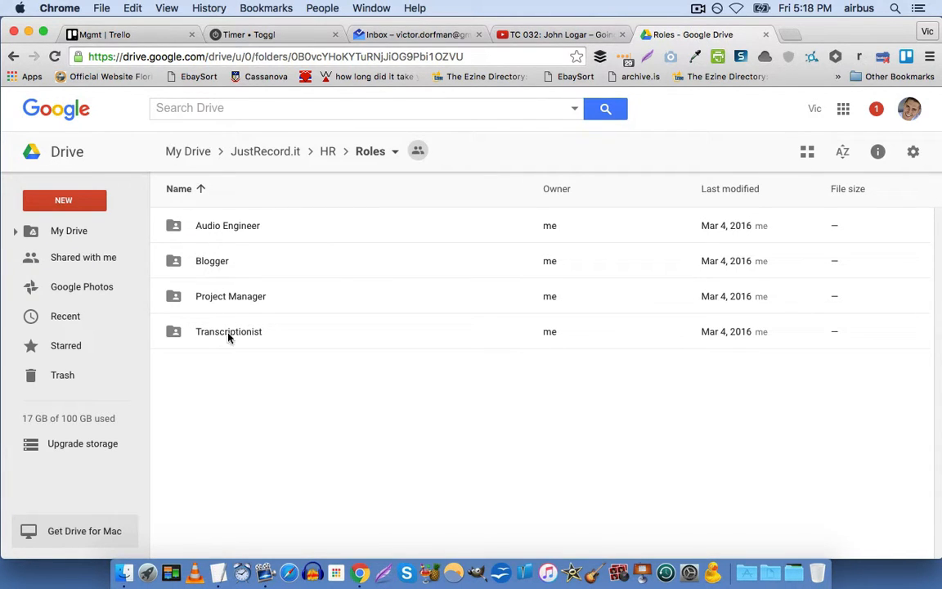
left_click(327, 151)
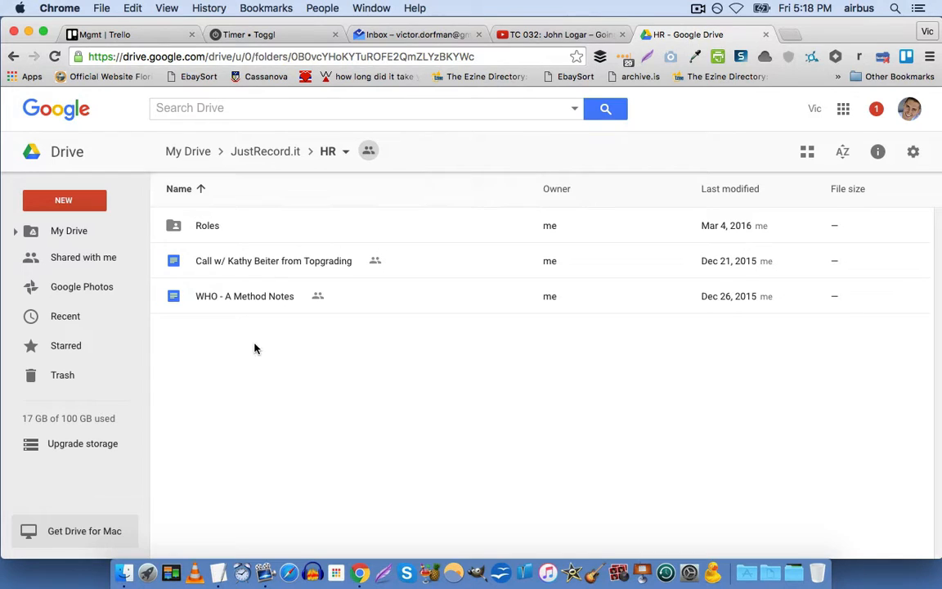
Upload first-contact.jpg from the Downloads folder into the HR folder.
left_click(92, 210)
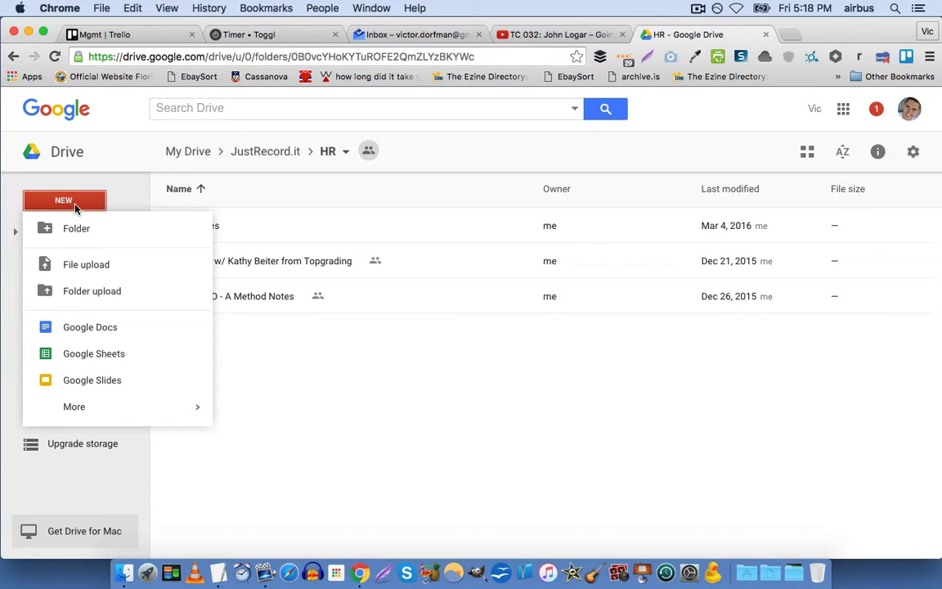
left_click(96, 265)
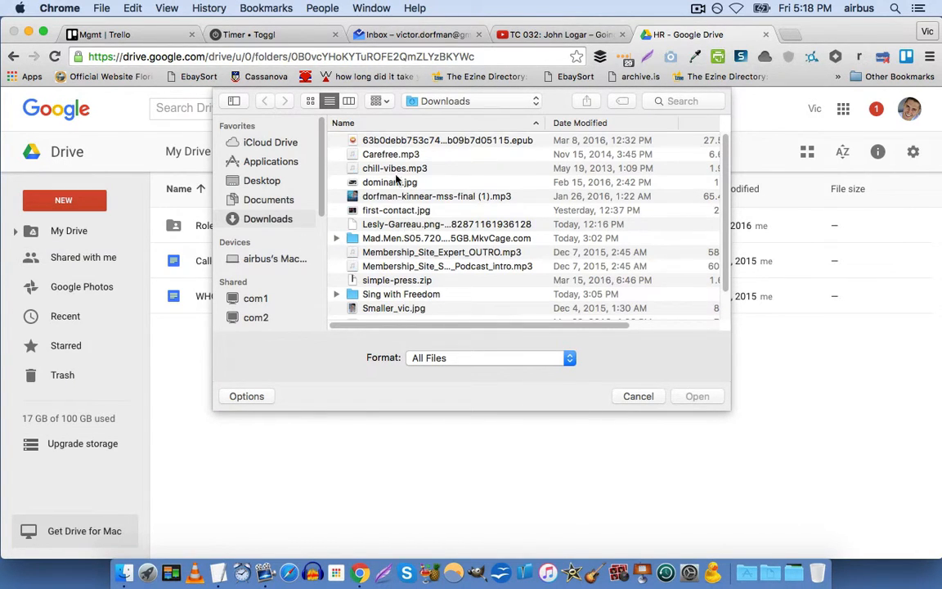
left_click(393, 210)
left_click(694, 395)
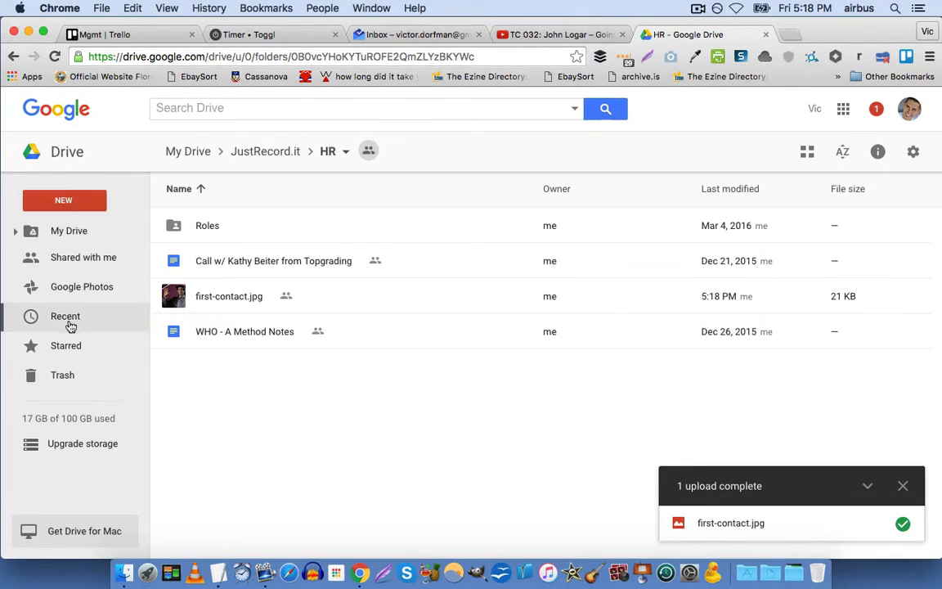
mouse_move(99, 416)
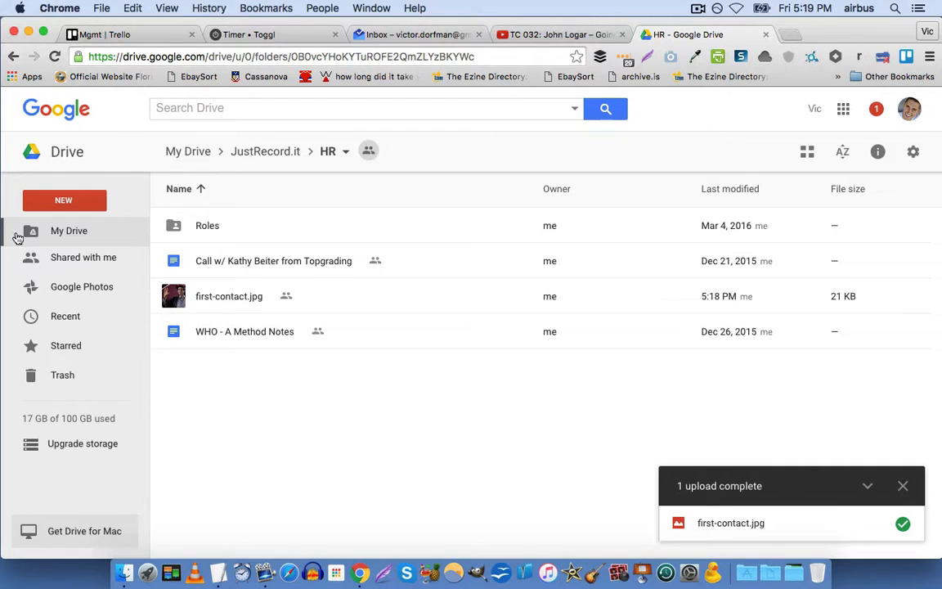
Expand the My Drive folder tree in the sidebar and return to the JustRecord.it folder.
left_click(15, 233)
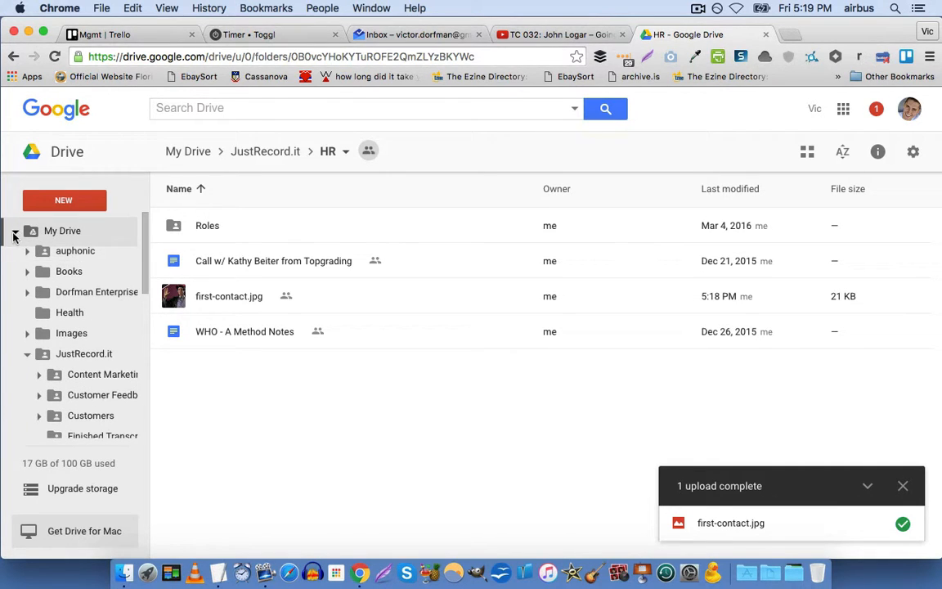
left_click(14, 233)
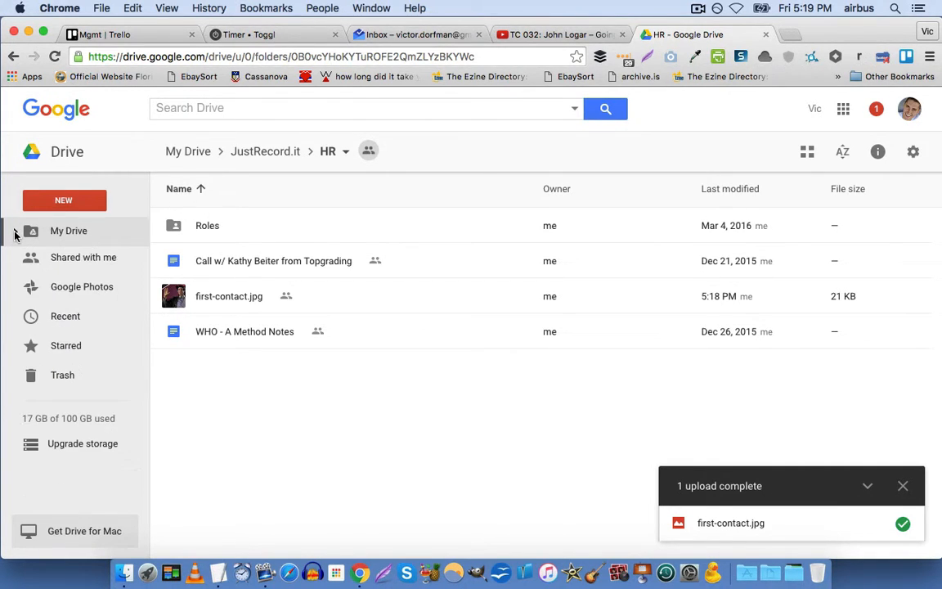
left_click(14, 234)
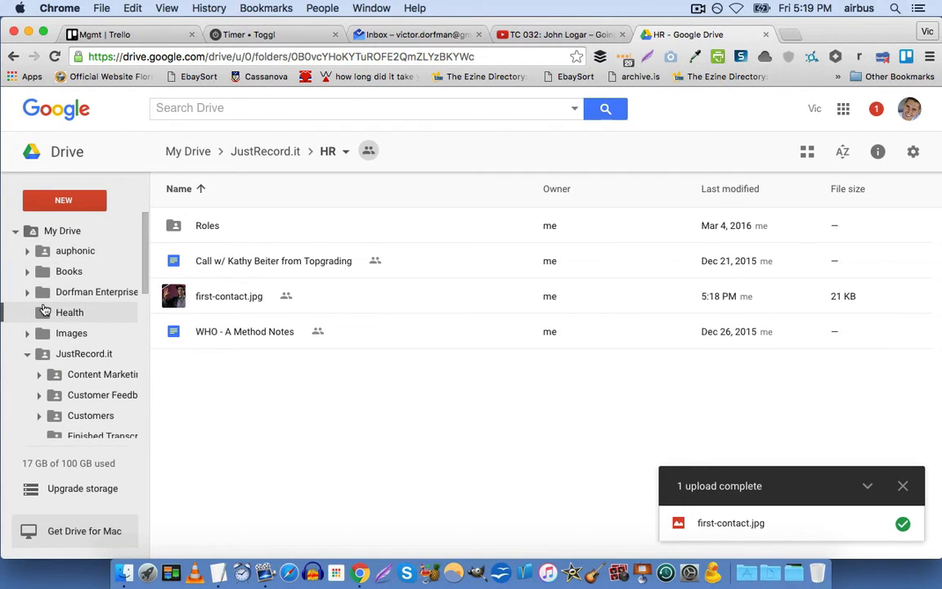
scroll(45, 308, "down", 5)
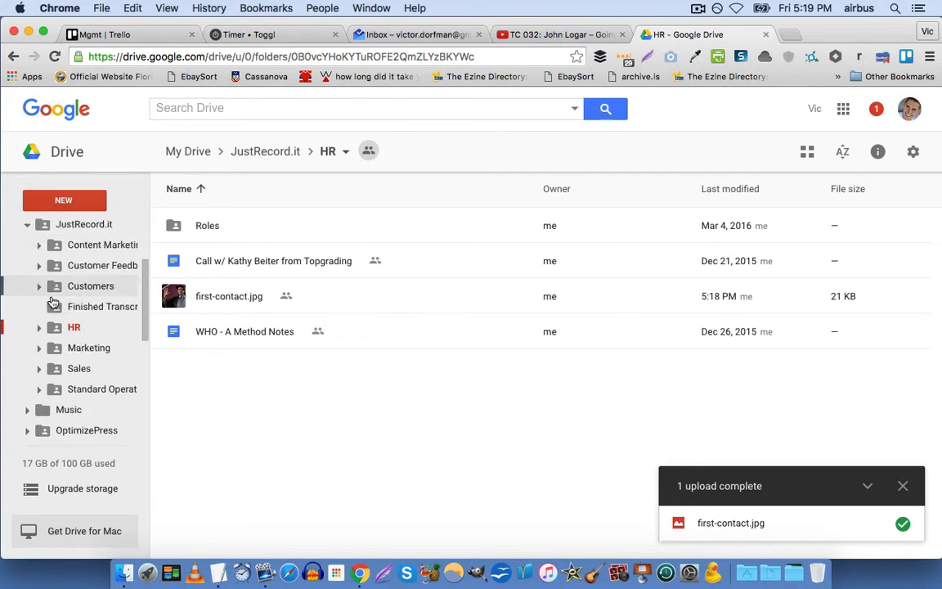
scroll(49, 331, "down", 1)
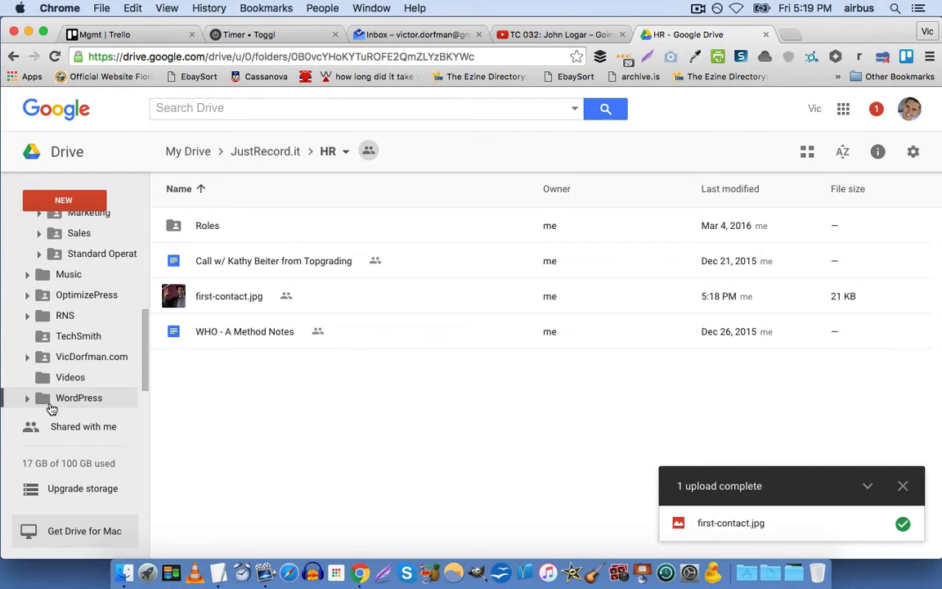
scroll(66, 370, "down", 1)
scroll(63, 368, "up", 4)
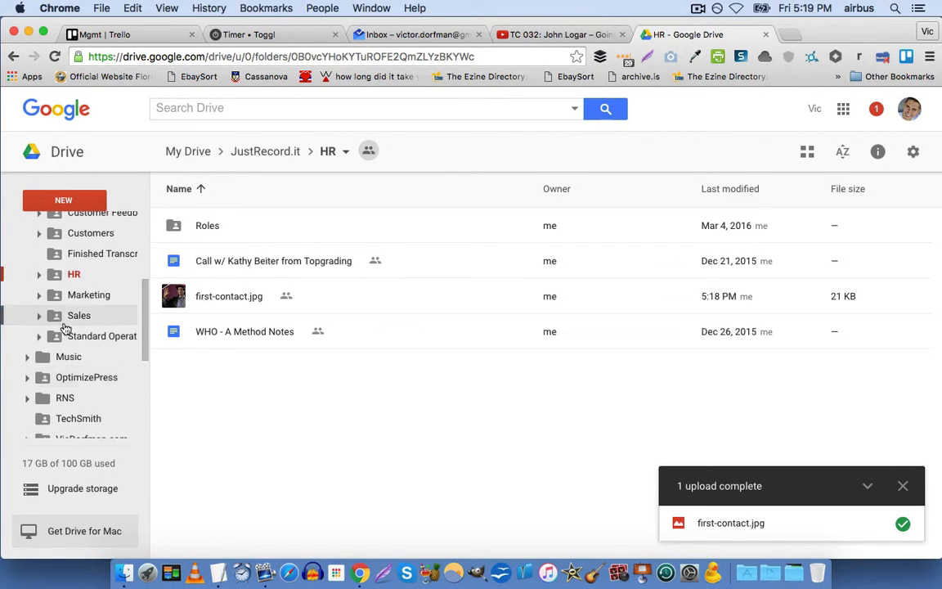
scroll(66, 325, "up", 3)
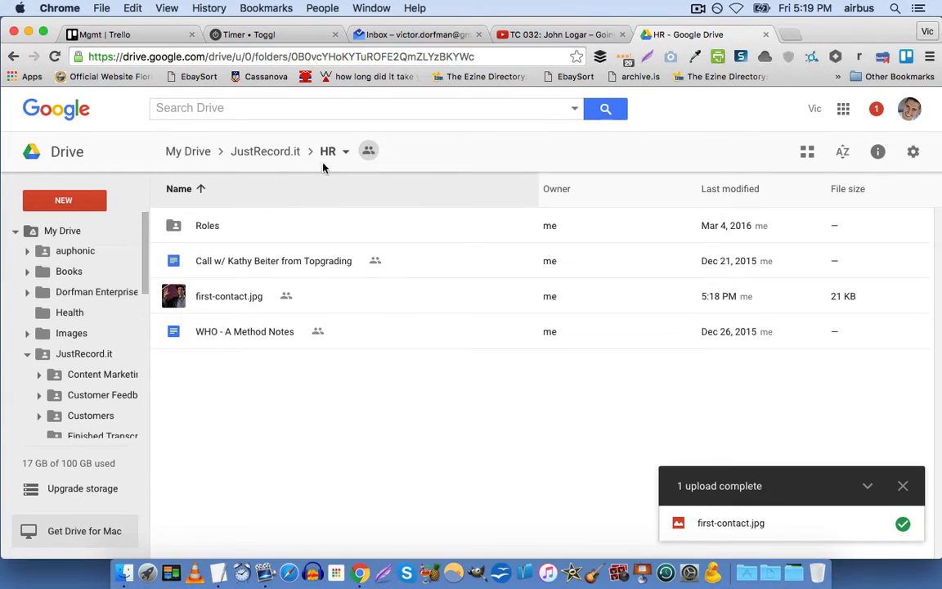
left_click(288, 155)
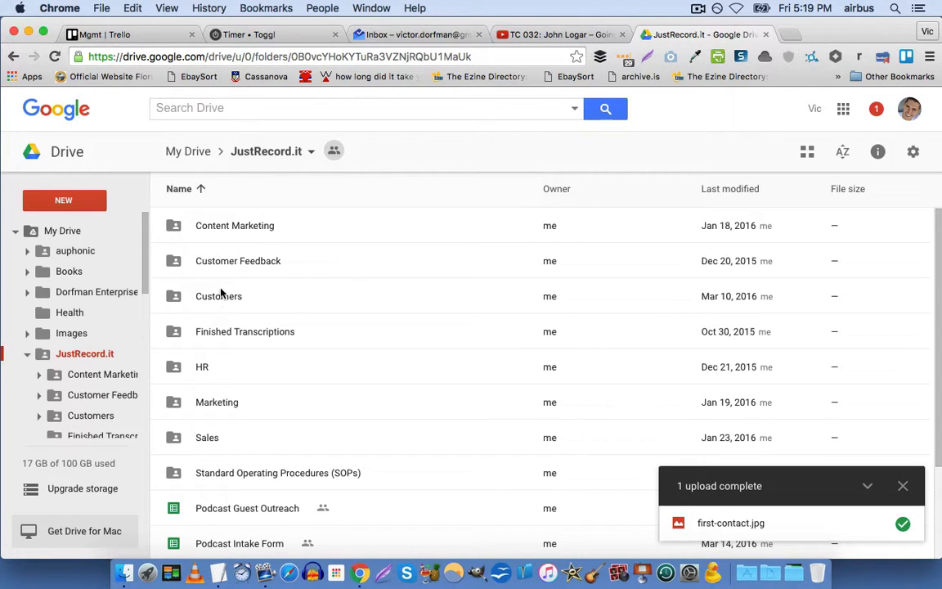
scroll(358, 242, "down", 3)
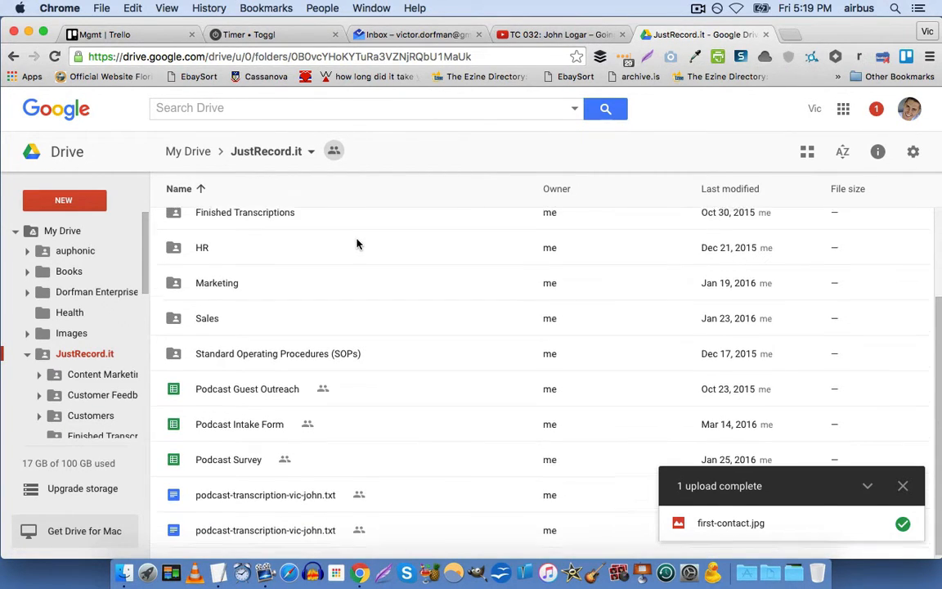
scroll(358, 243, "up", 3)
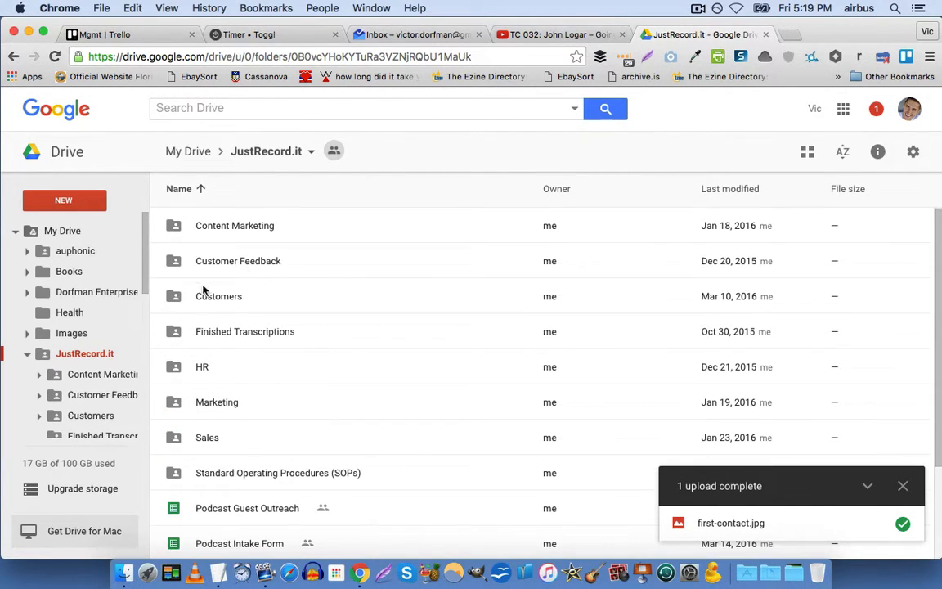
Open the HR folder, remove first-contact.jpg, and clear the selection of the notes documents.
double_click(185, 369)
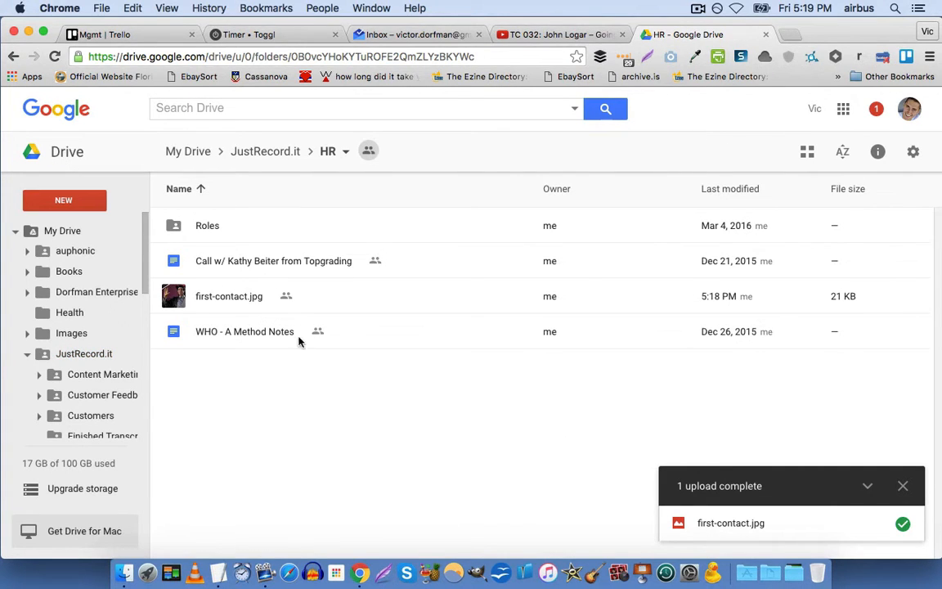
right_click(210, 294)
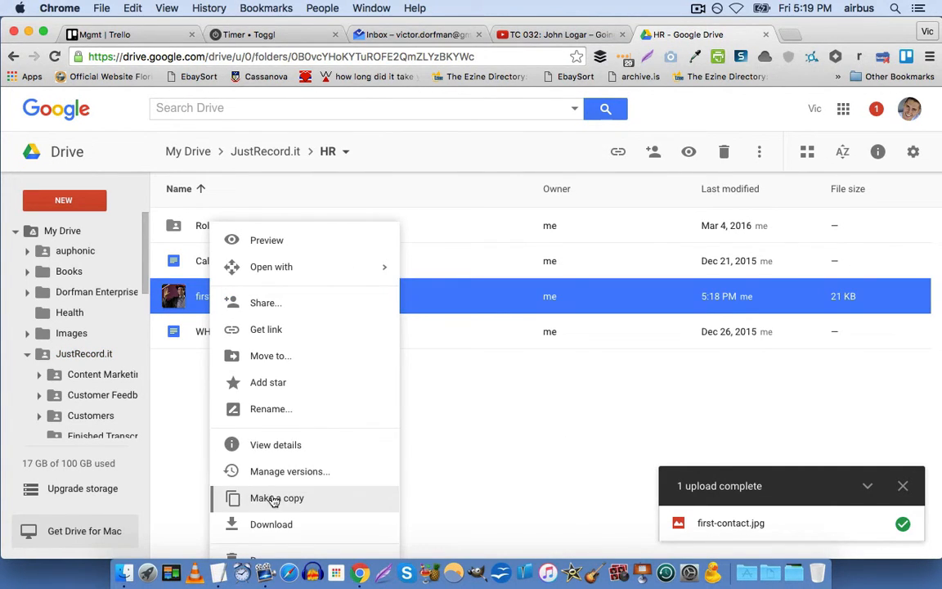
left_click(280, 558)
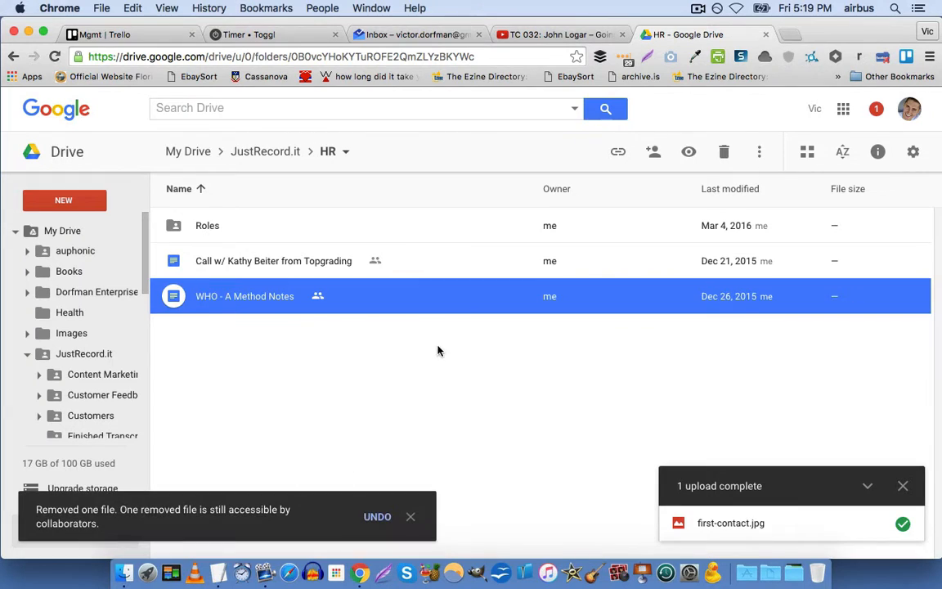
left_click(325, 358)
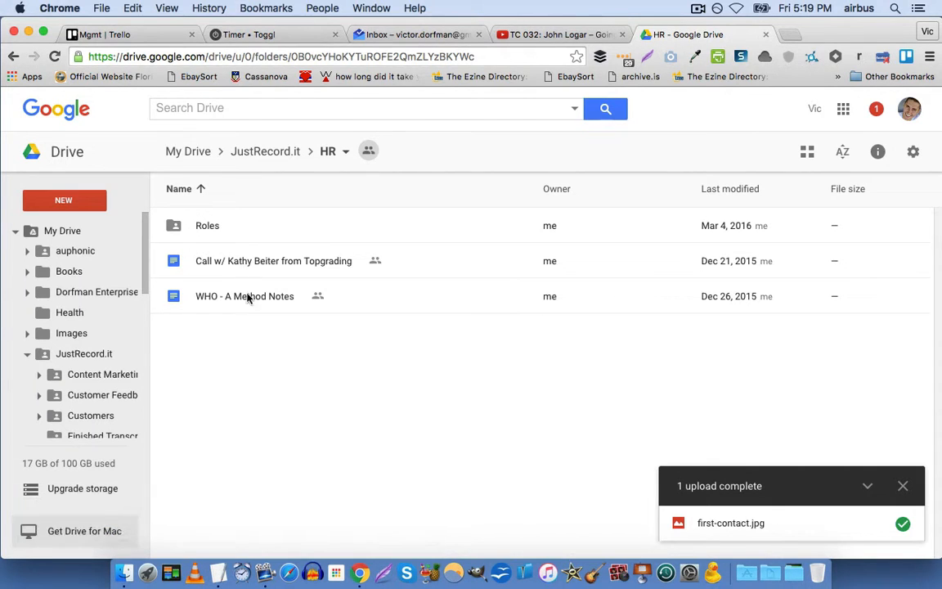
left_click(233, 262)
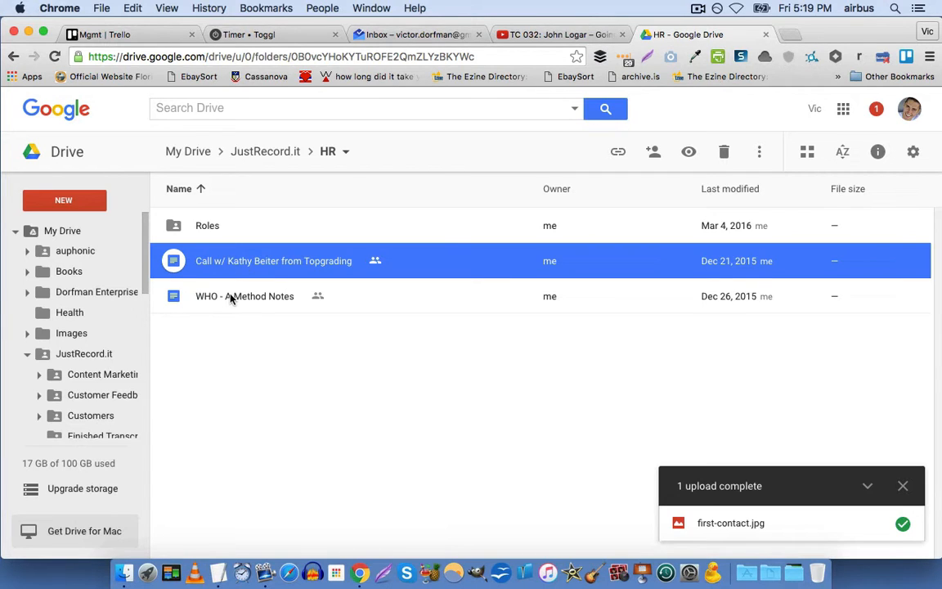
left_click(233, 330)
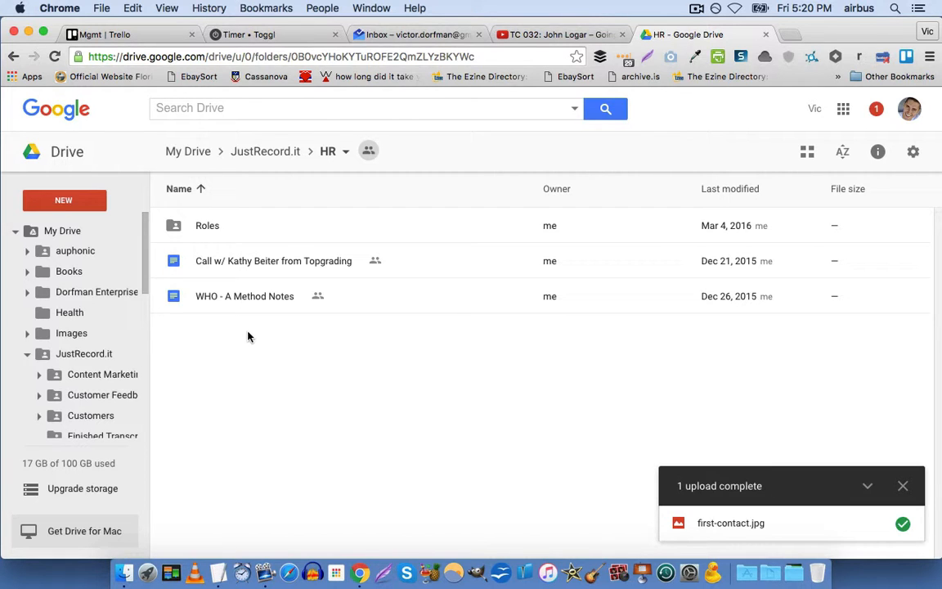
right_click(215, 324)
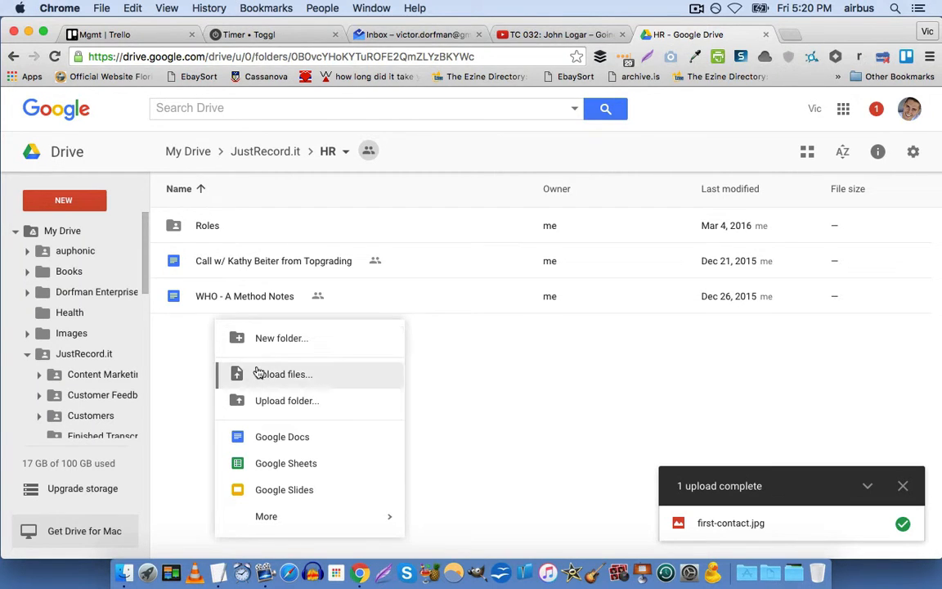
Create a new folder named Hiring inside HR.
left_click(276, 340)
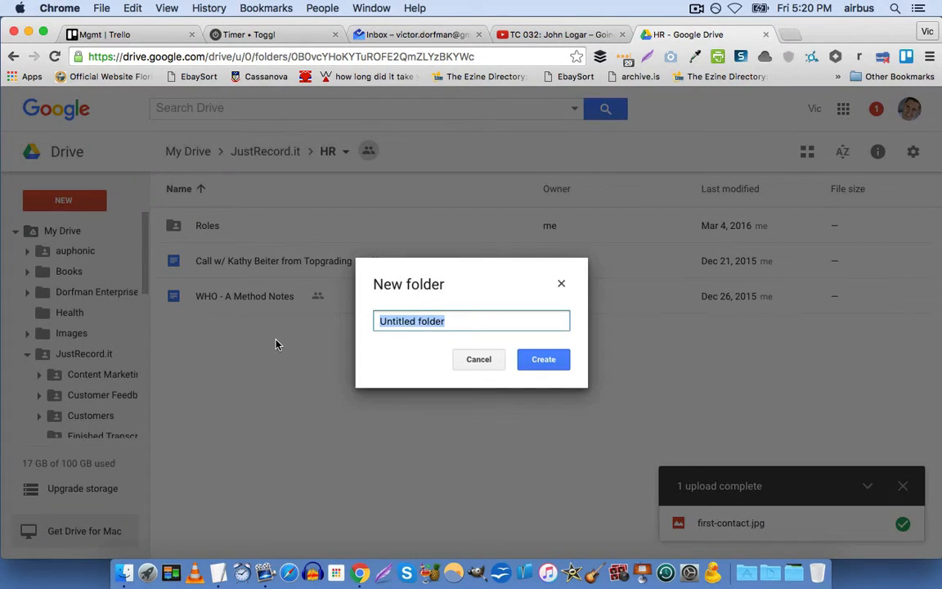
type("Hiring")
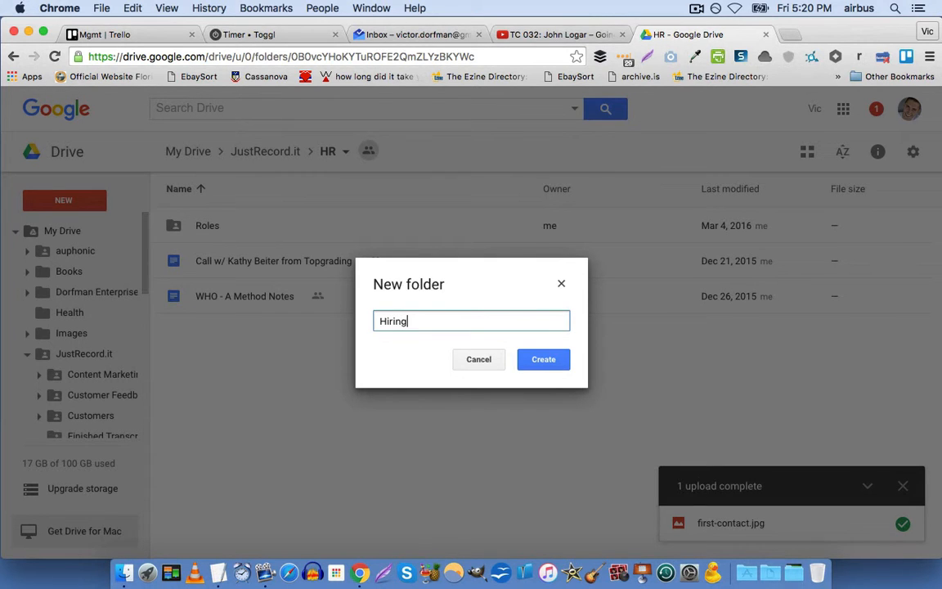
key("Return")
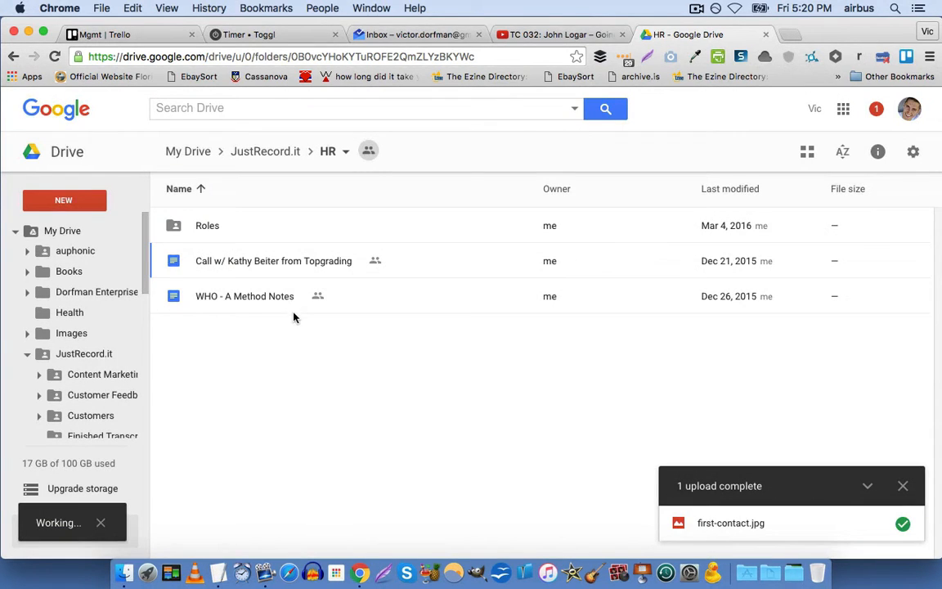
Move Topgrading call notes and WHO - A Method Notes into Hiring, then open it.
double_click(274, 299)
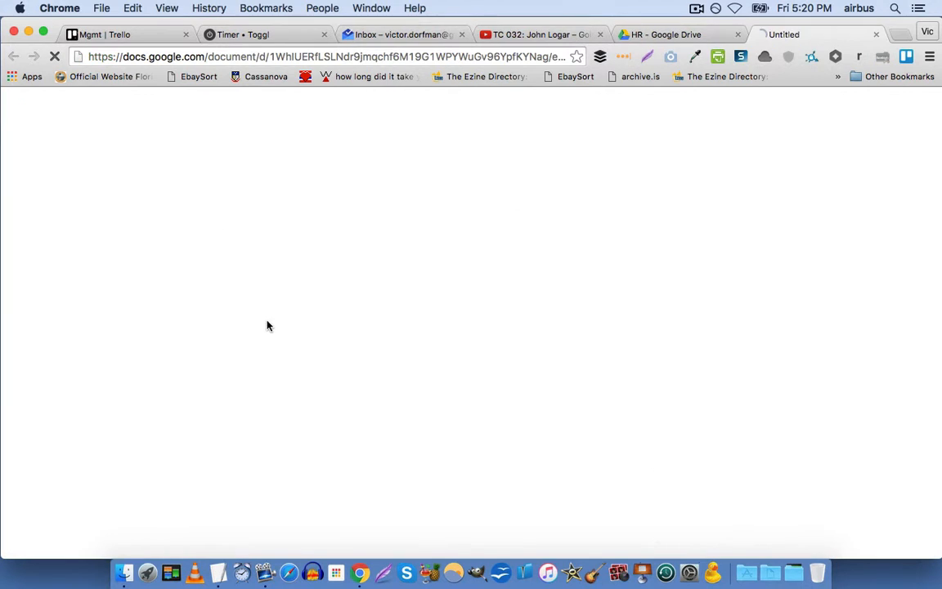
key("super+w")
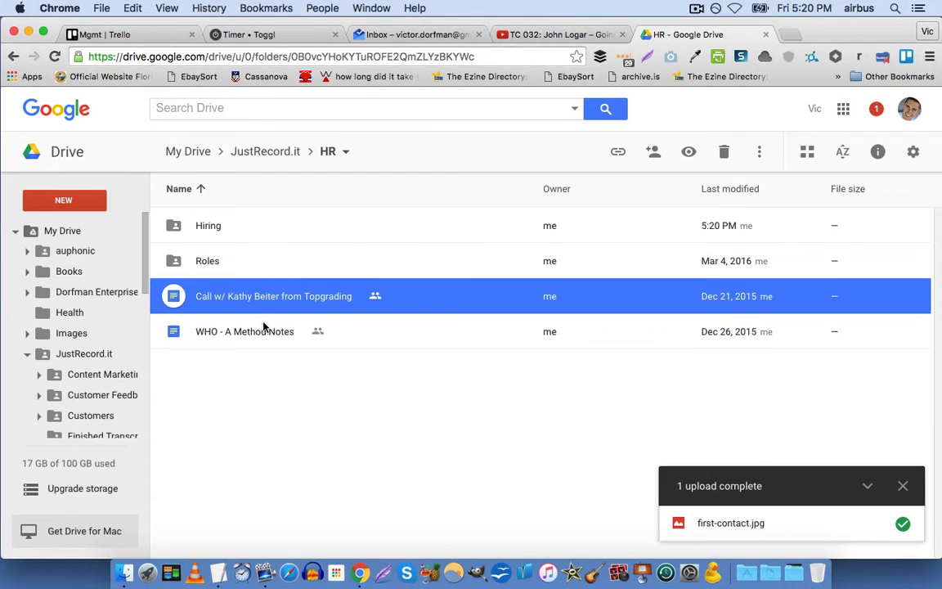
left_click(263, 330, "shift")
left_click_drag(256, 290, 227, 227)
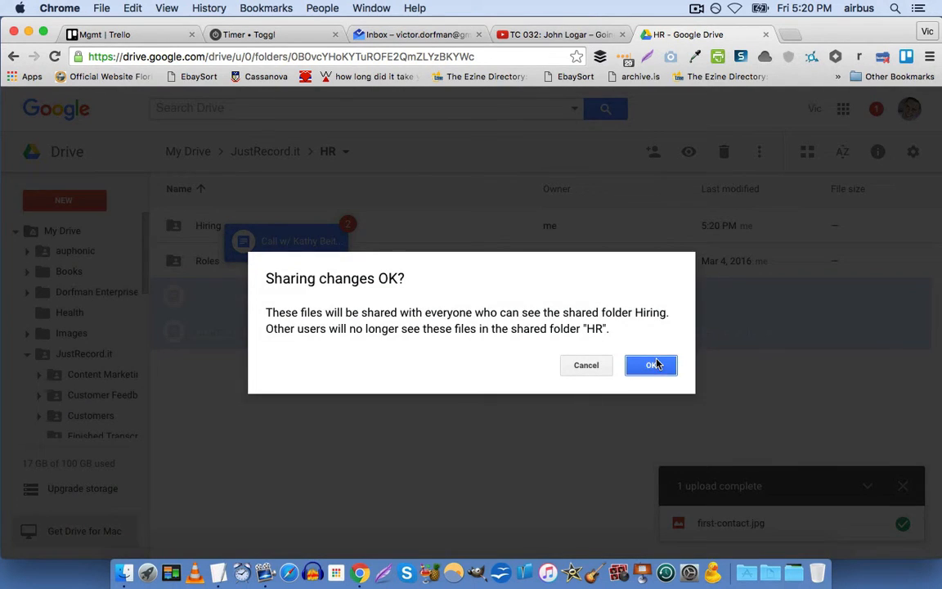
left_click(651, 365)
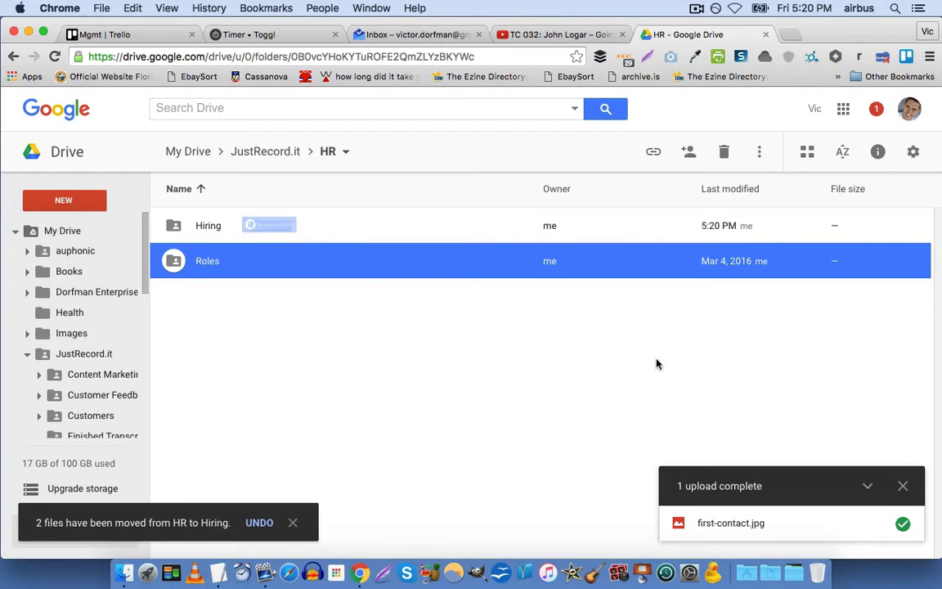
double_click(209, 226)
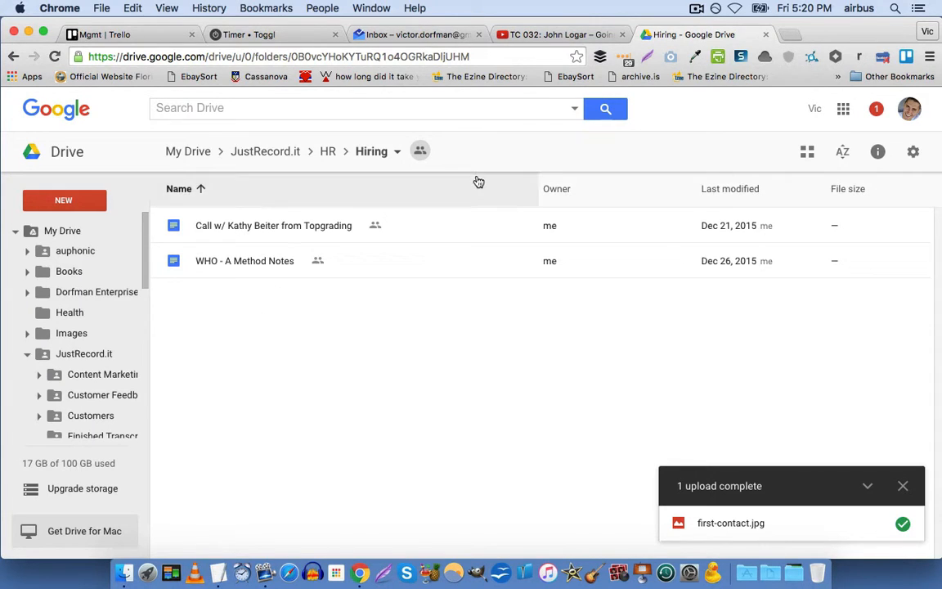
Create a folder named HR inside Standard Operating Procedures (SOPs).
left_click(275, 154)
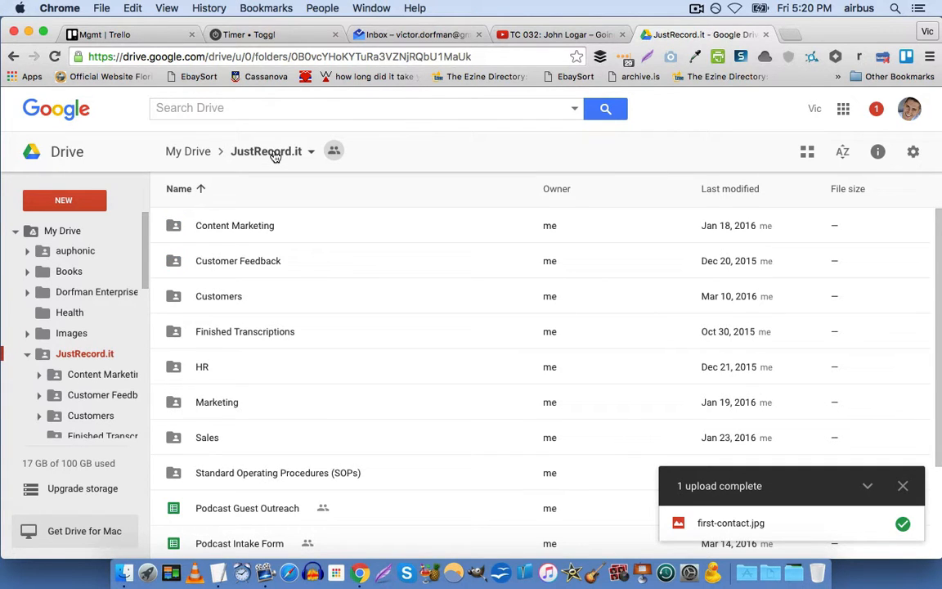
right_click(198, 480)
double_click(198, 475)
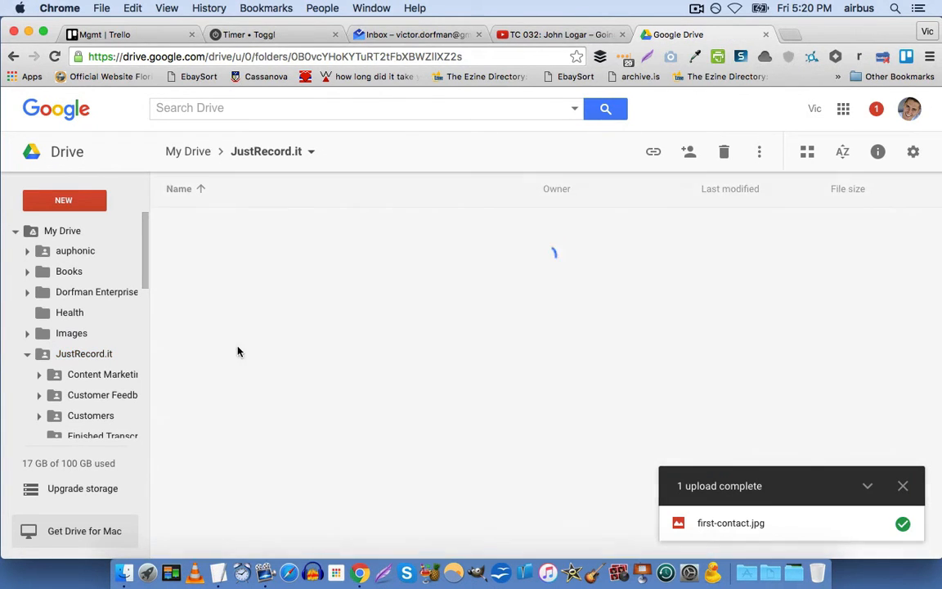
scroll(213, 253, "down", 4)
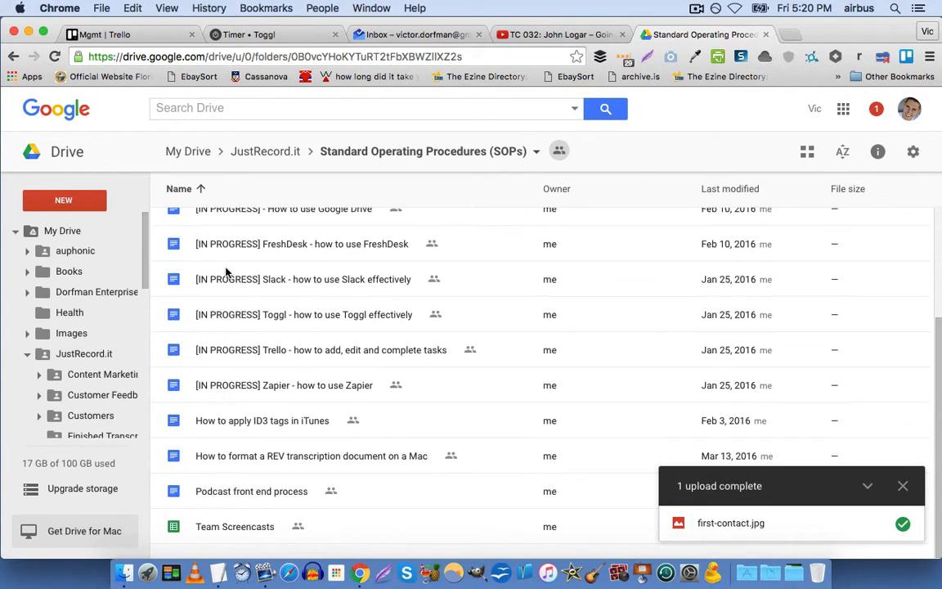
scroll(227, 272, "up", 4)
left_click(59, 201)
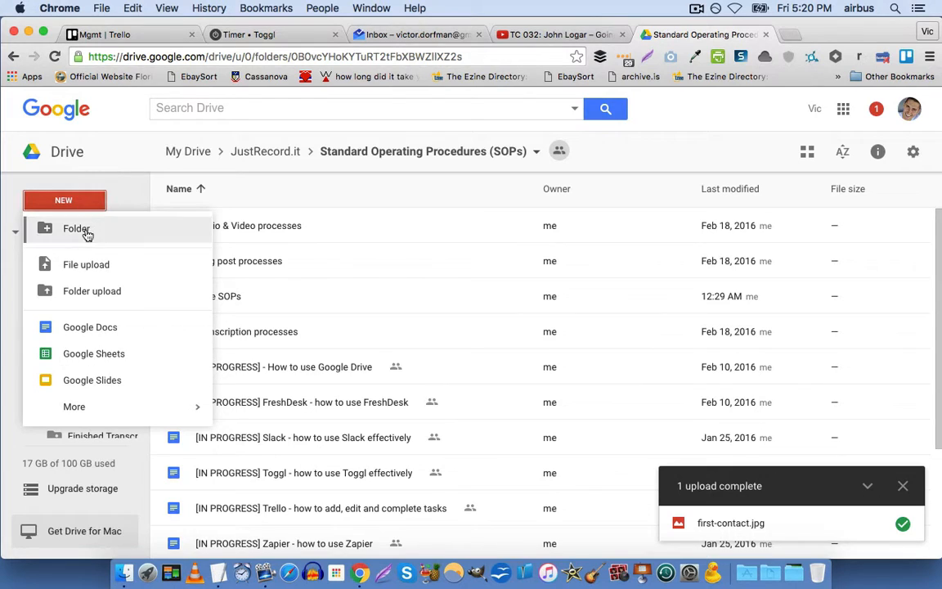
left_click(74, 227)
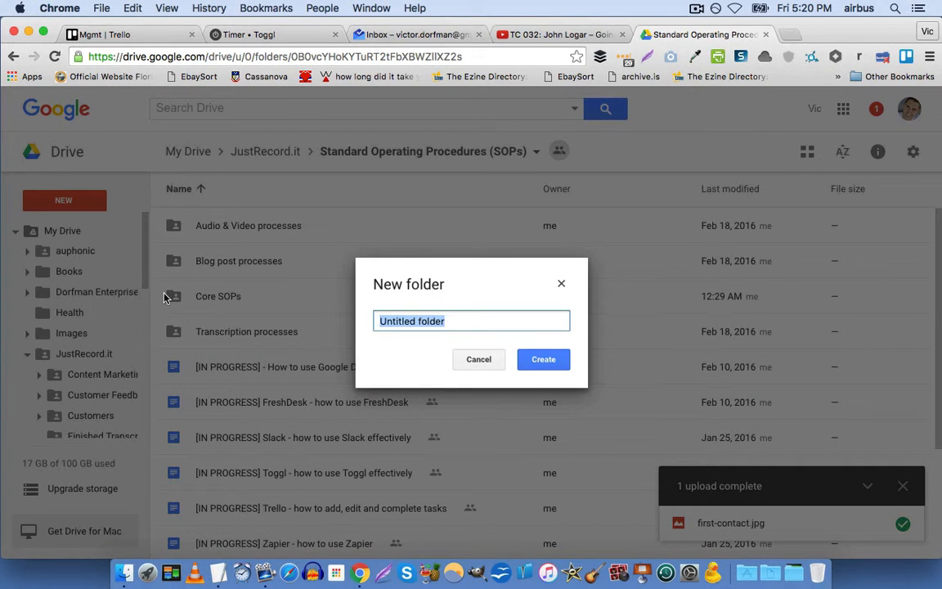
type("HR")
key("Return")
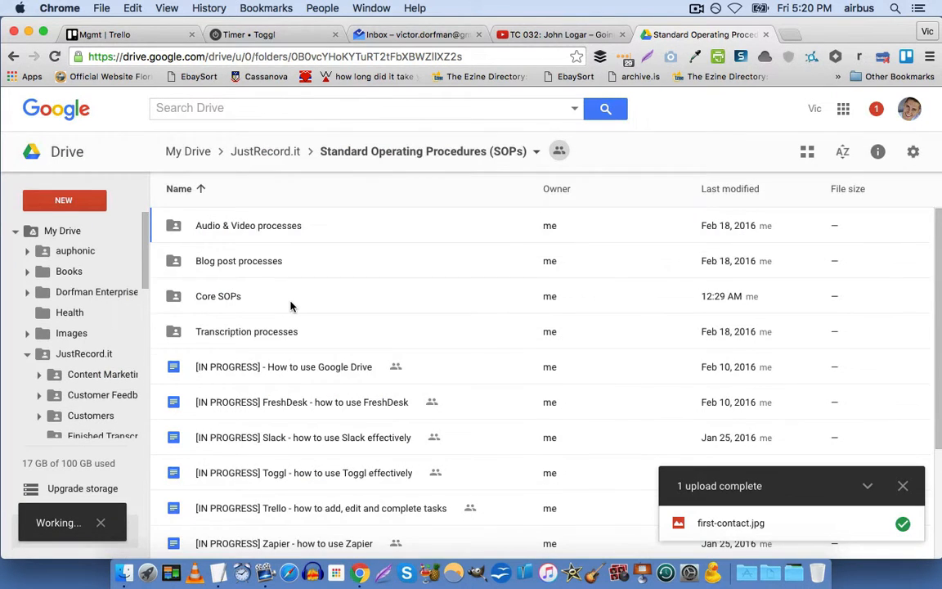
Open the new HR folder and create a new Google Docs document in it.
scroll(291, 305, "down", 5)
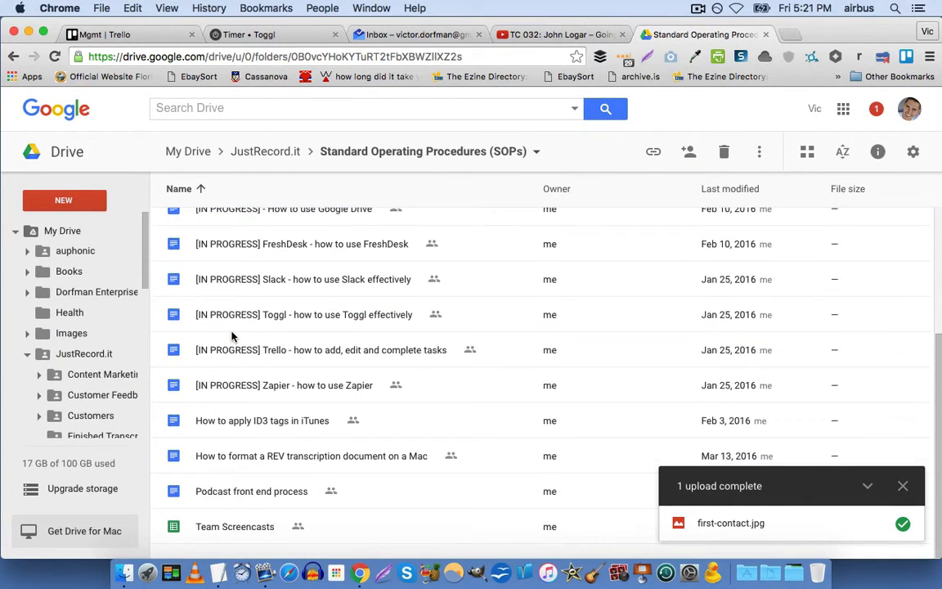
double_click(218, 328)
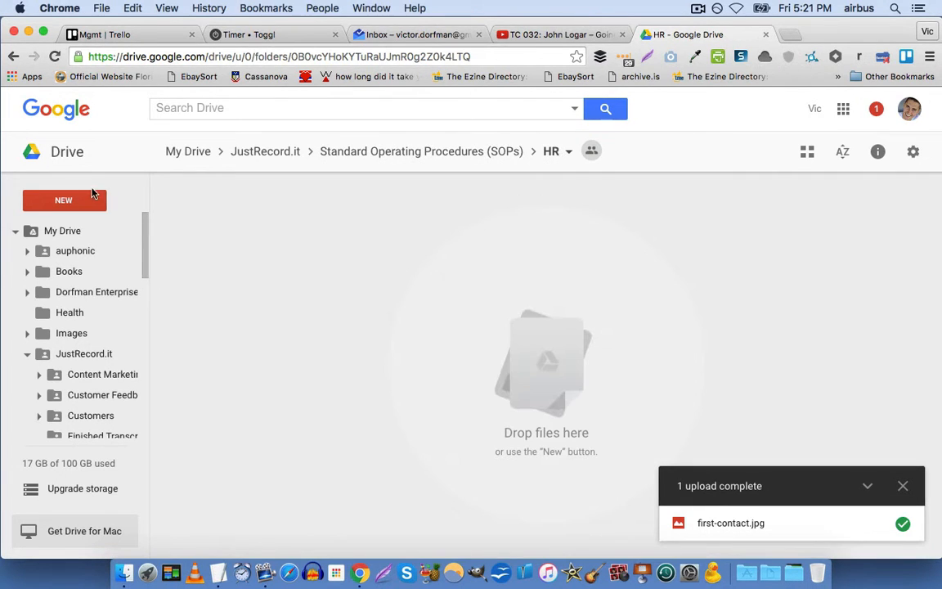
left_click(86, 198)
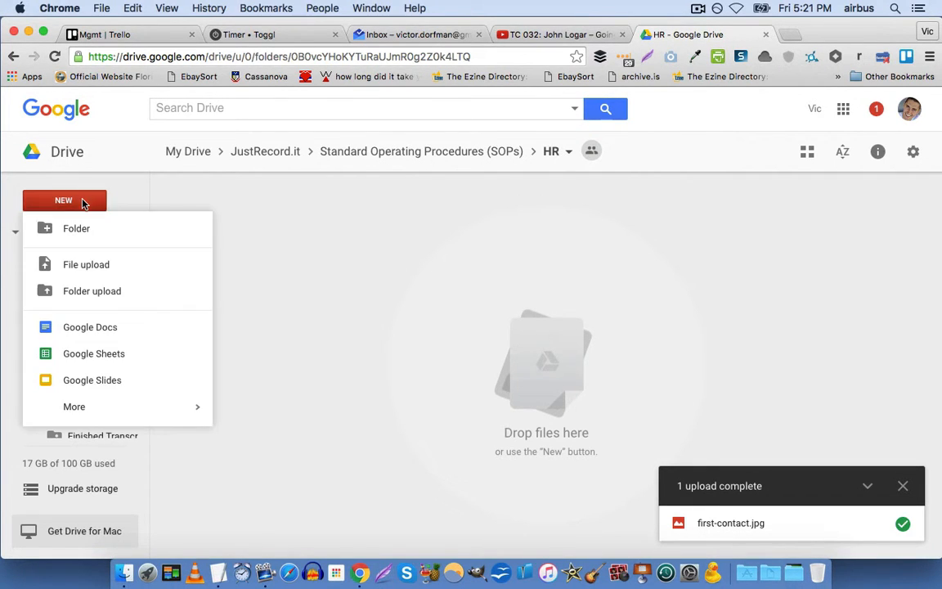
left_click(79, 327)
Title the new document 'Audio Engineer Hiring SOP'.
left_click(642, 354)
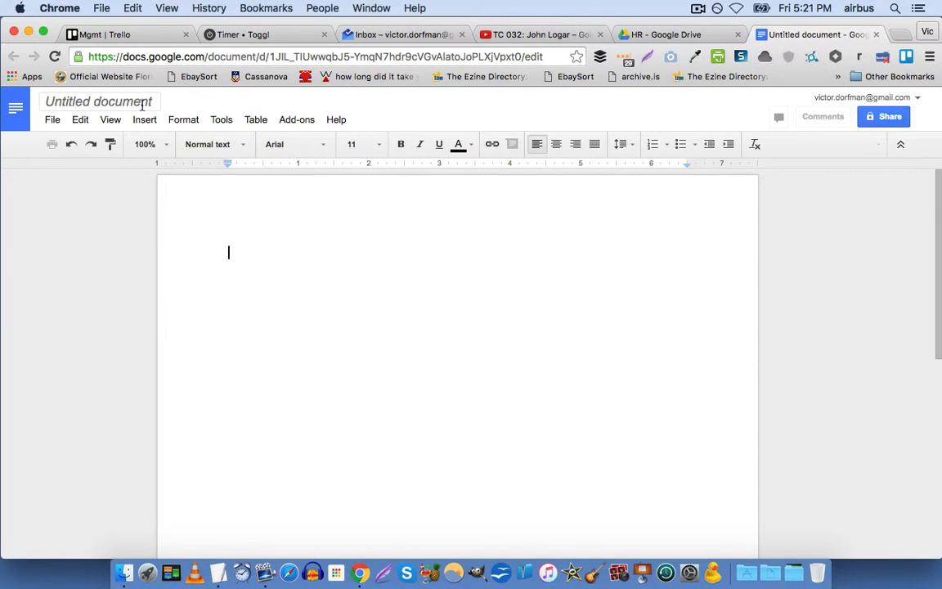
left_click(135, 100)
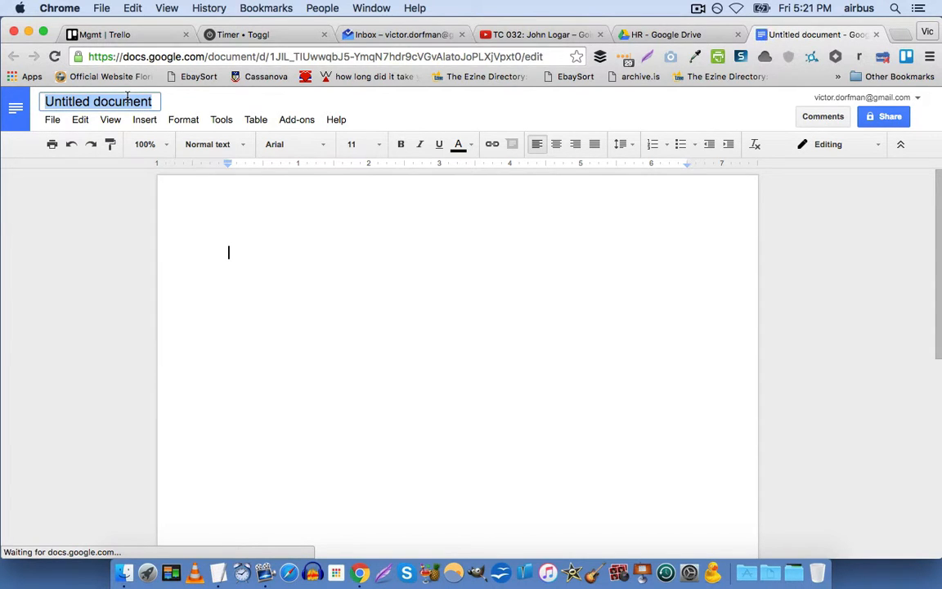
type("Hiring procedure")
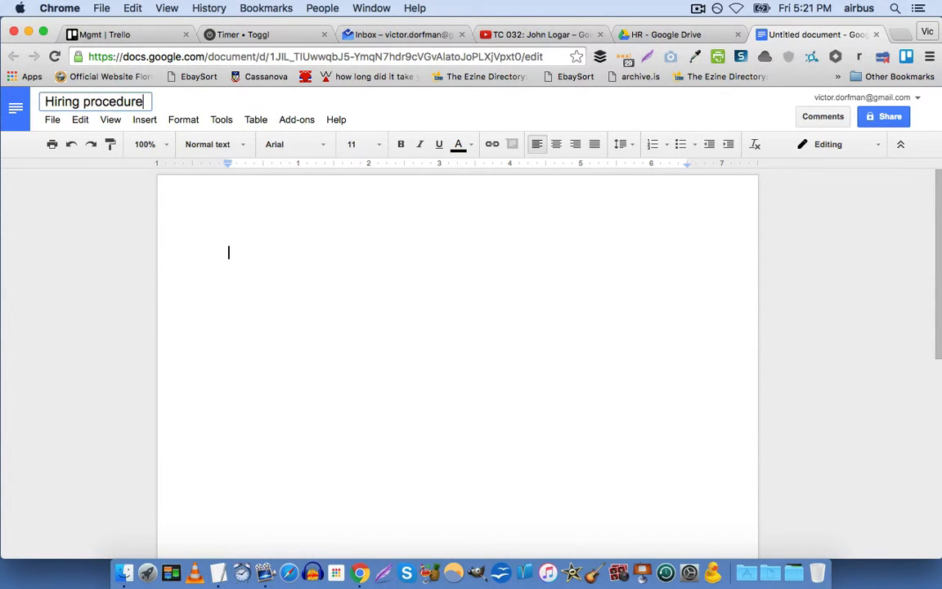
key("super+a")
type("Hiring SOP")
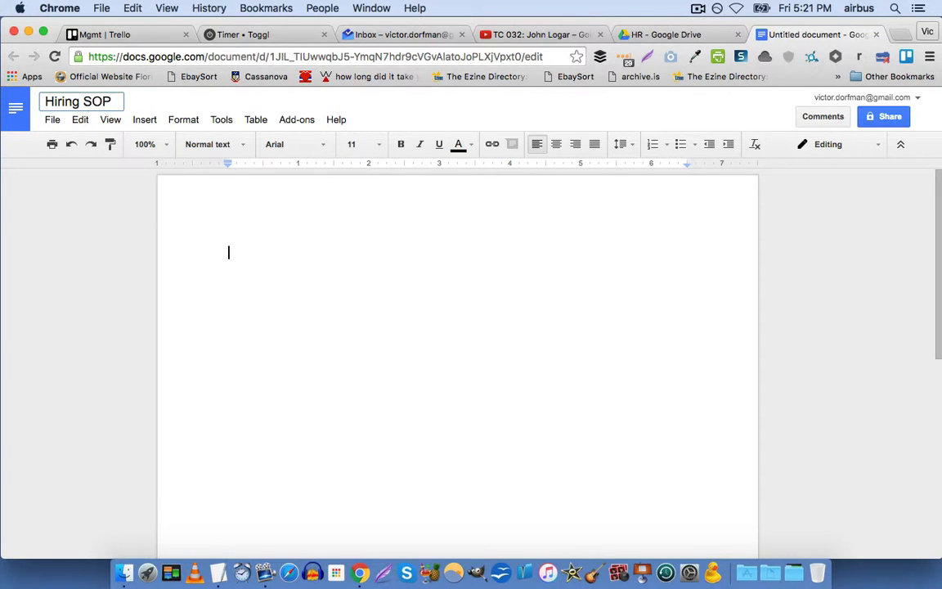
key("super+a")
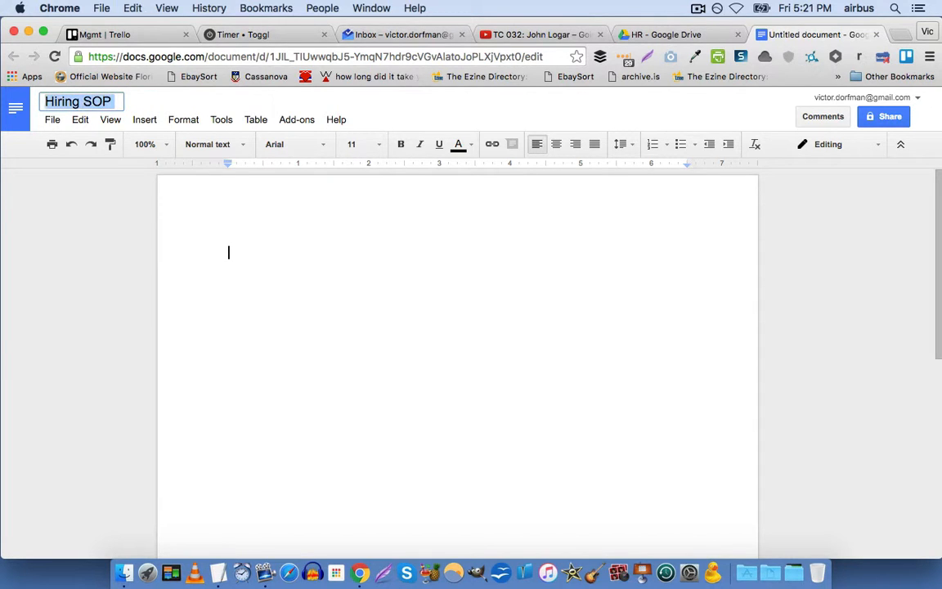
type("Audio Gen")
key("BackSpace")
key("BackSpace")
key("BackSpace")
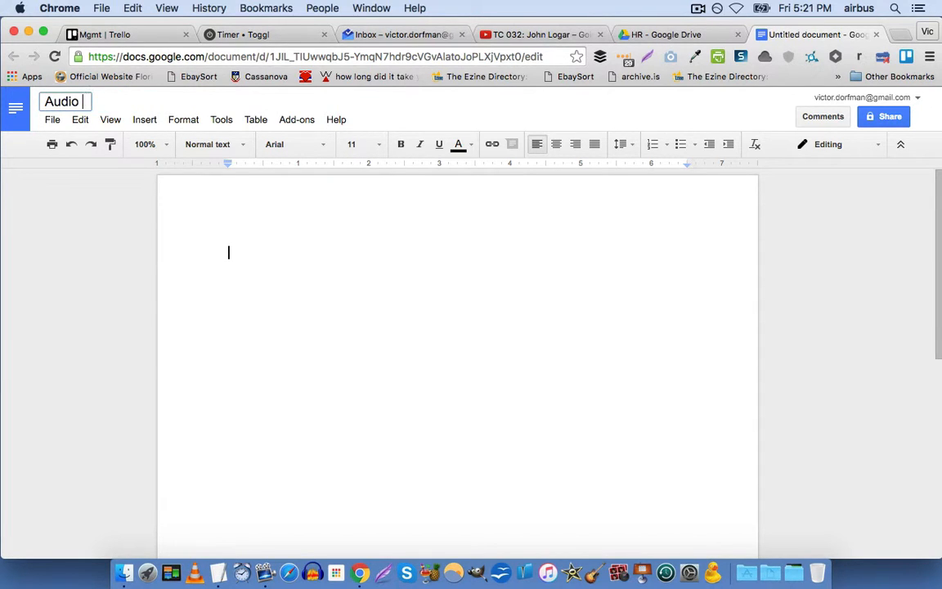
type("Engineer ")
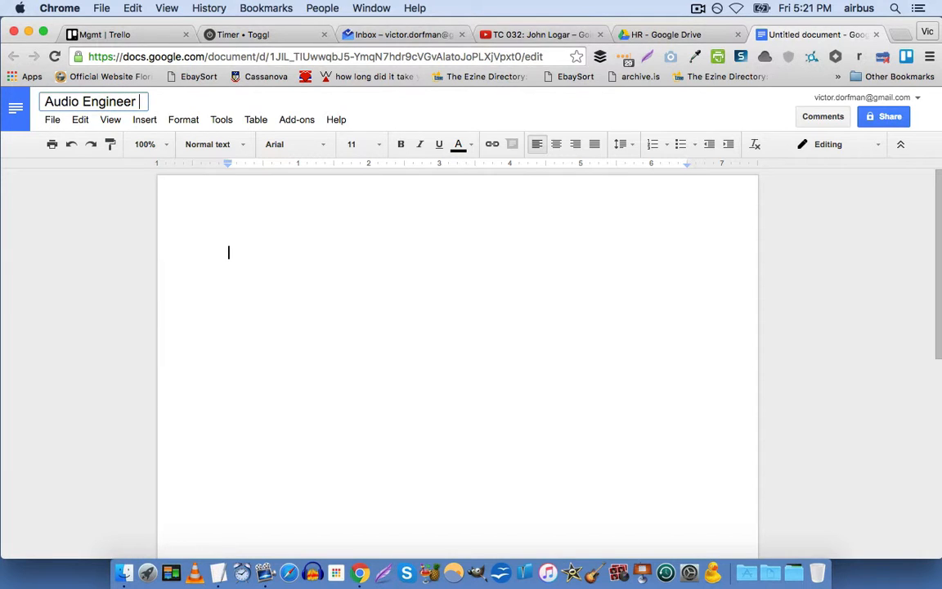
type("Hiring SOP")
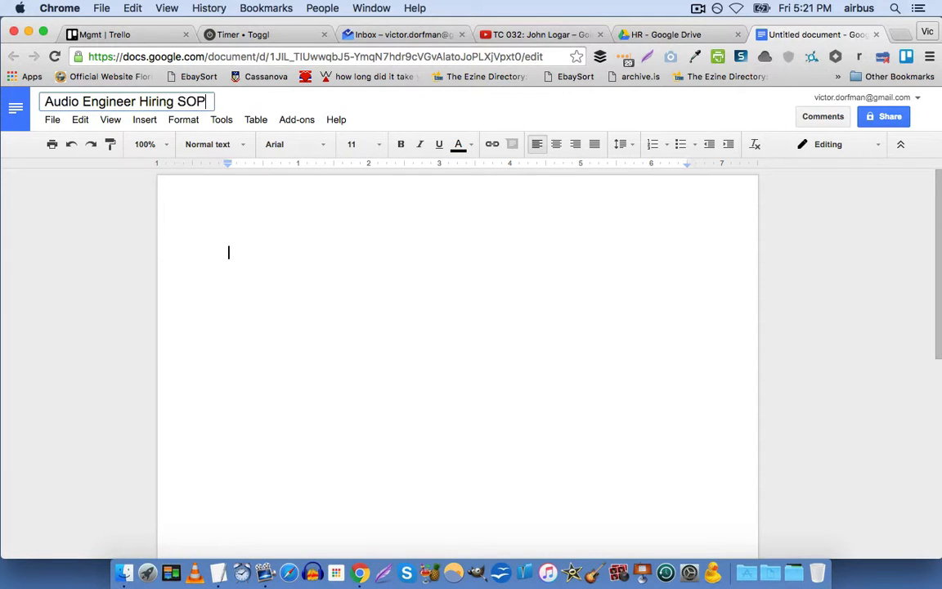
key("Return")
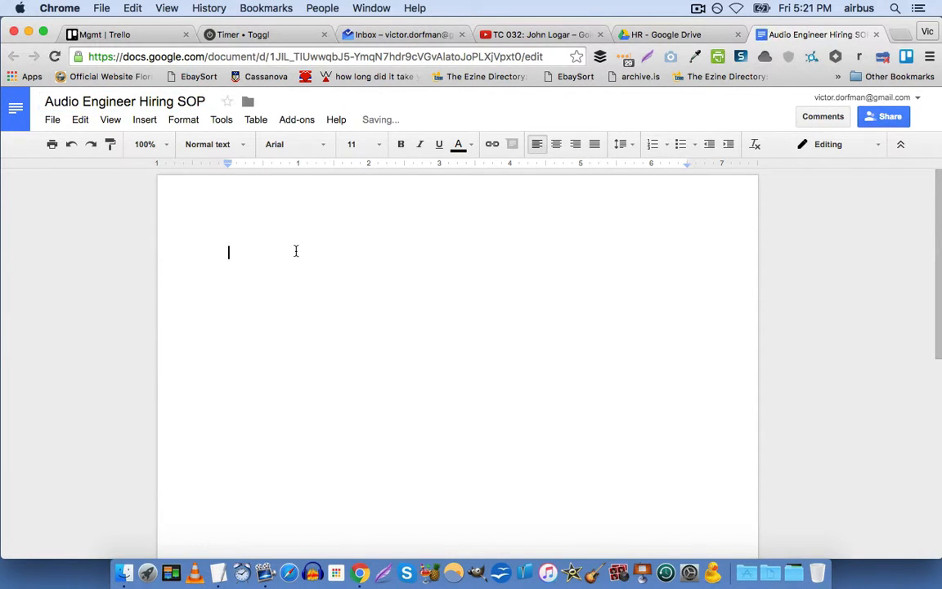
Write the first line '1 - Open the A Method for Hiring notes doc:'.
left_click(296, 251)
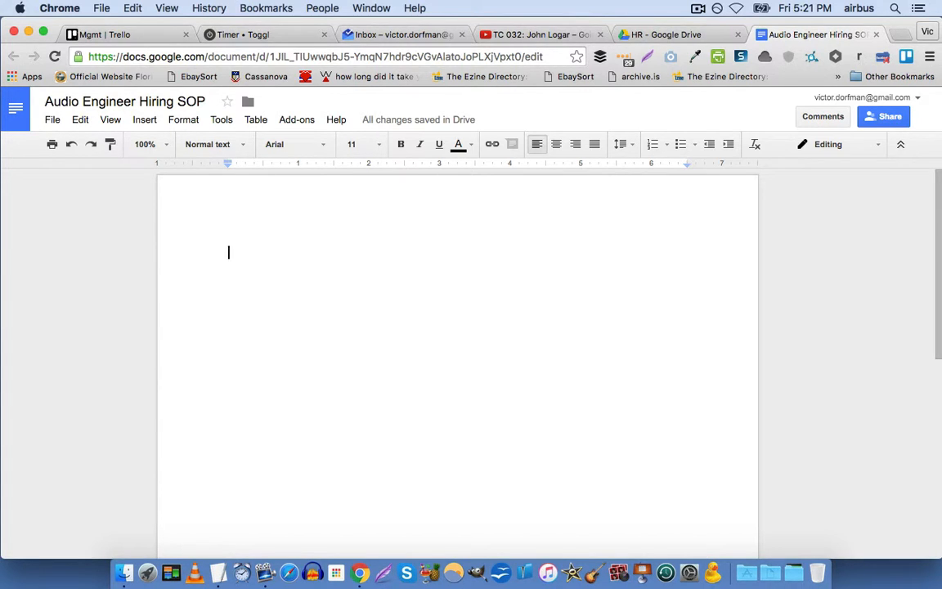
type("1 -")
type("Op")
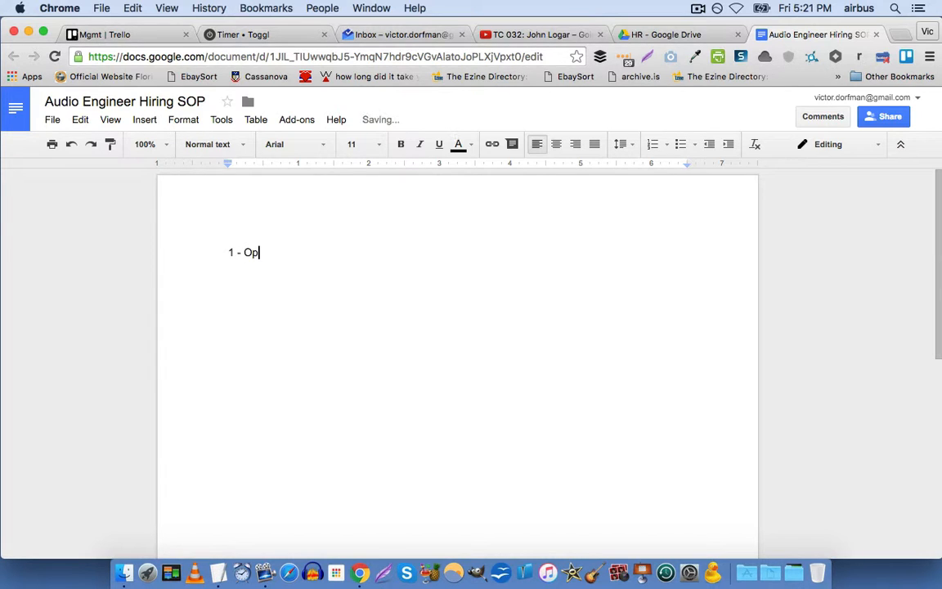
type("en the A ")
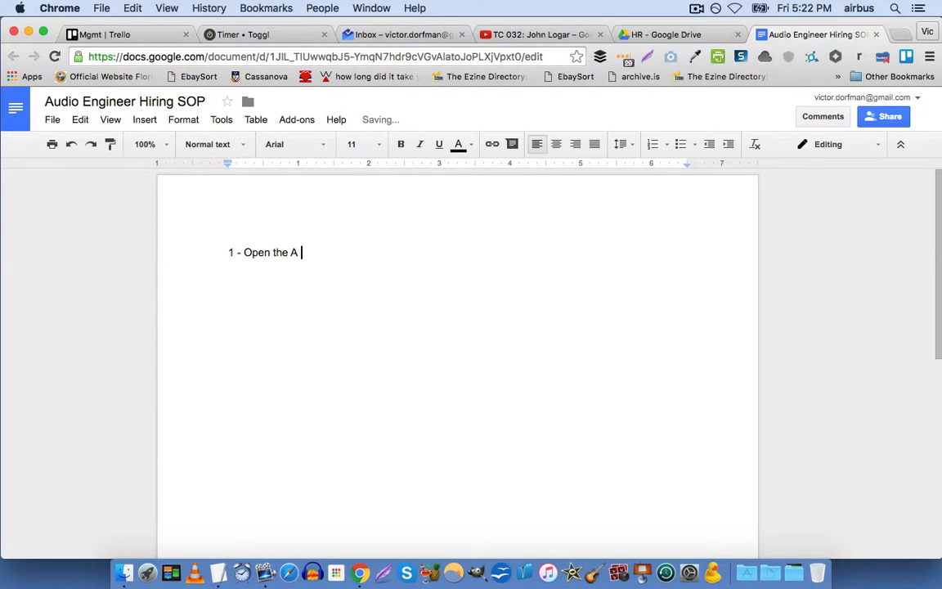
type("Method for Hiring notes d")
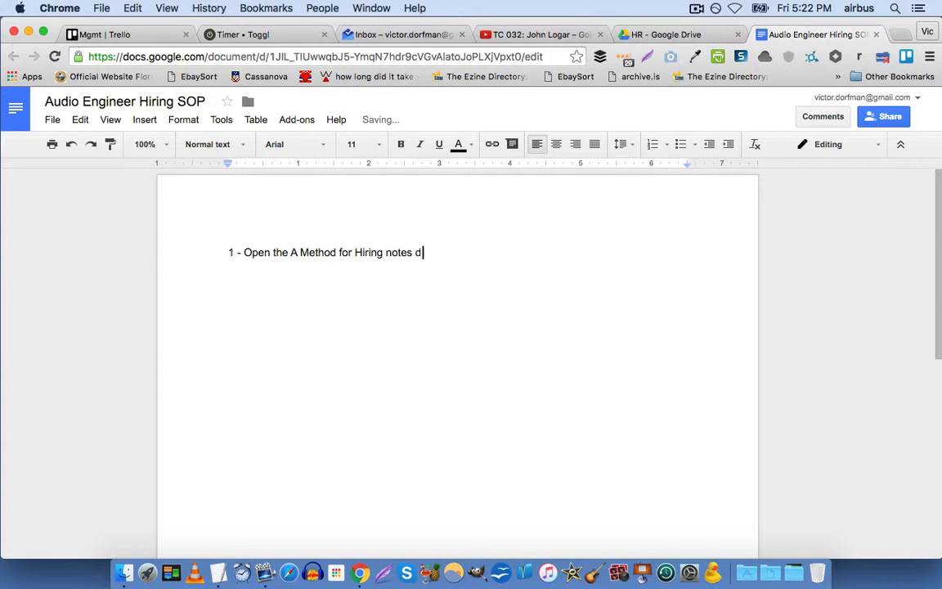
type("oc:")
key("Return")
Copy the share link for WHO - A Method Notes from JustRecord.it > HR > Hiring.
left_click(659, 35)
left_click(568, 355)
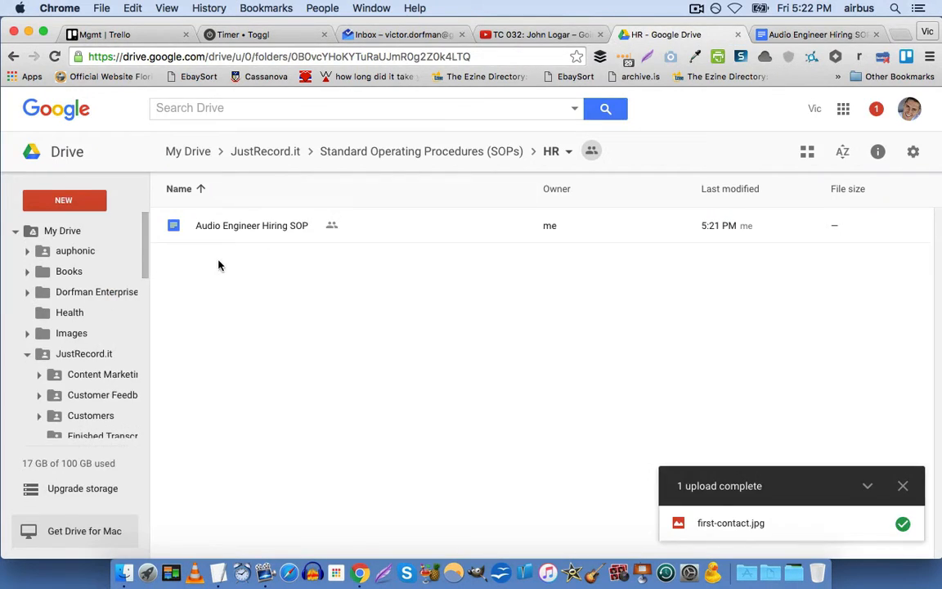
left_click(270, 154)
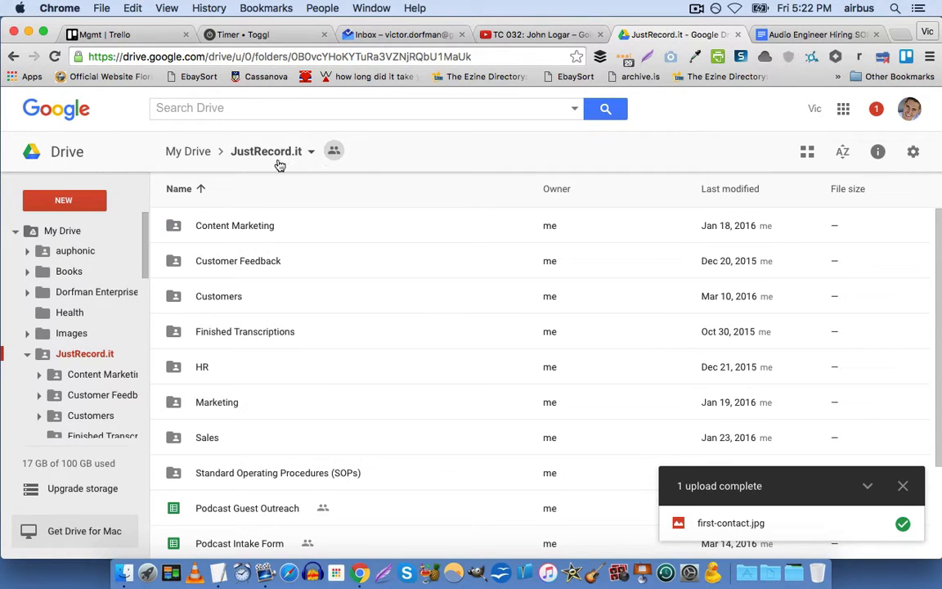
double_click(200, 372)
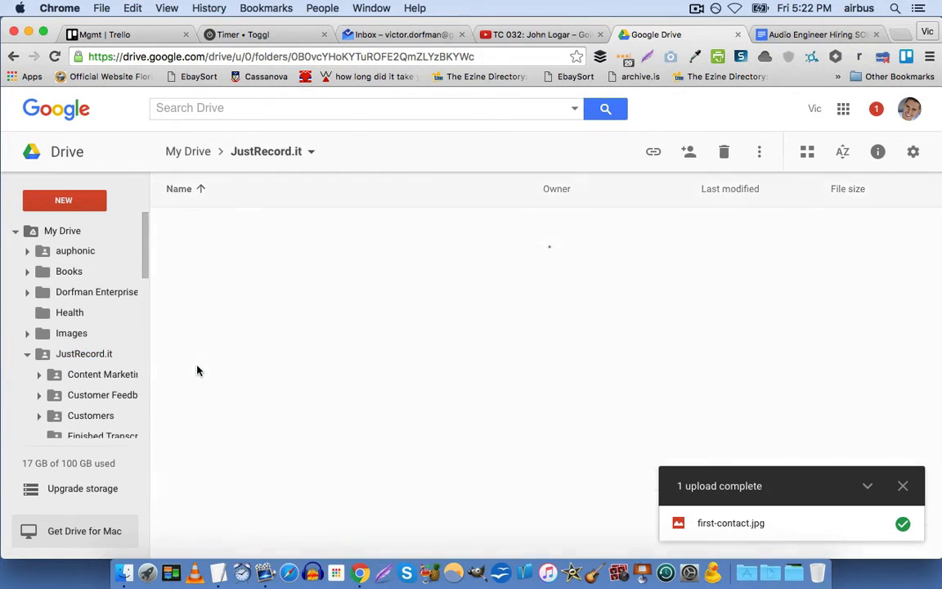
double_click(204, 239)
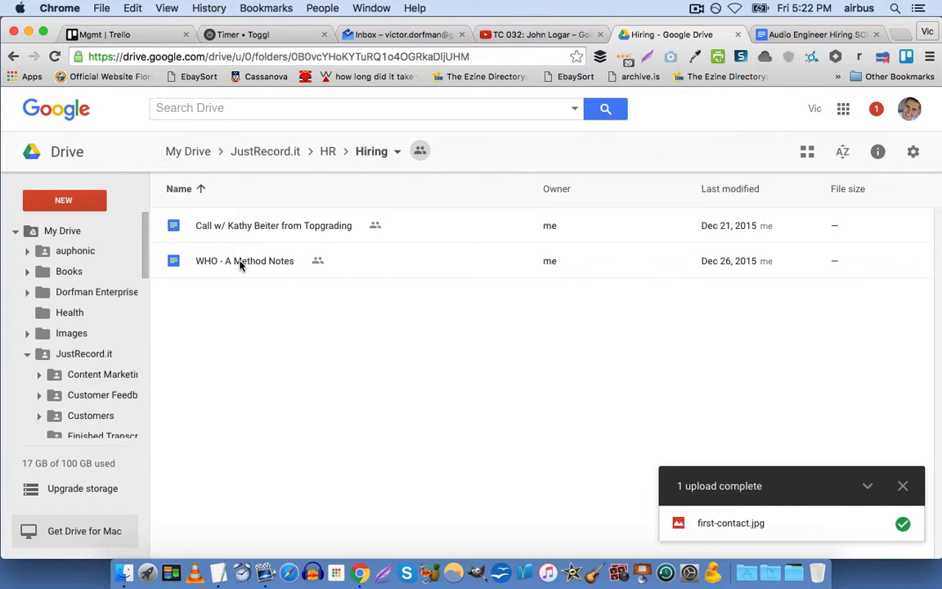
right_click(240, 265)
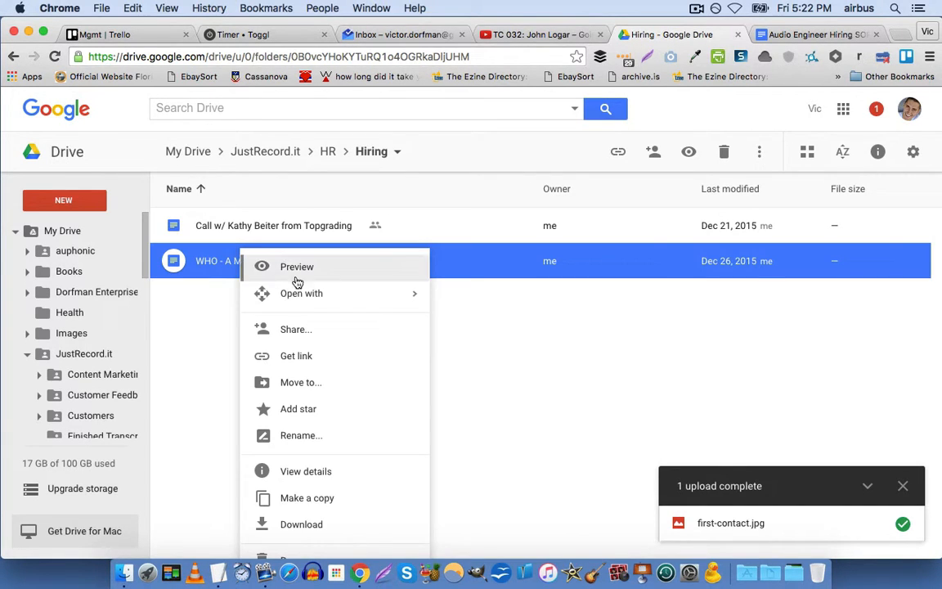
left_click(317, 356)
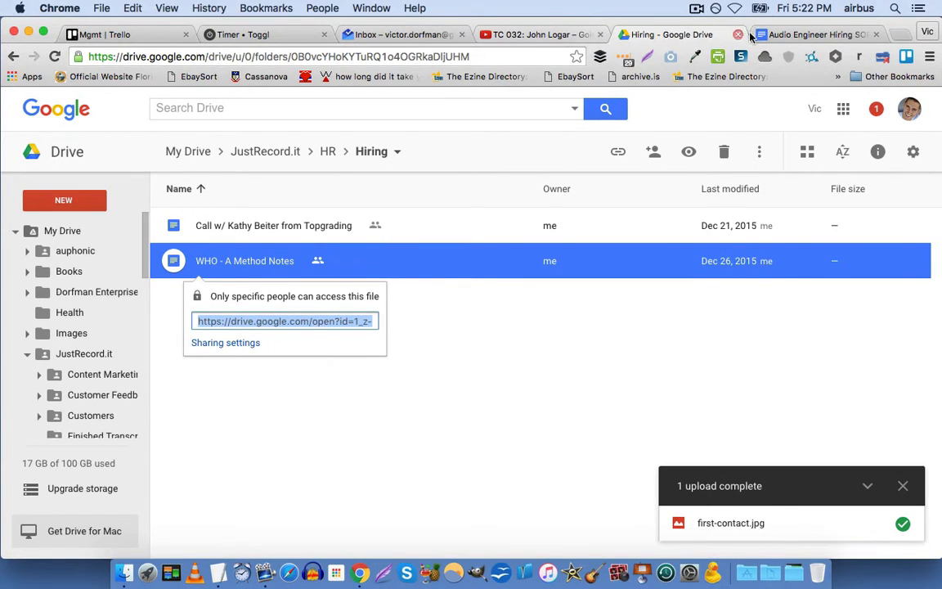
left_click(784, 37)
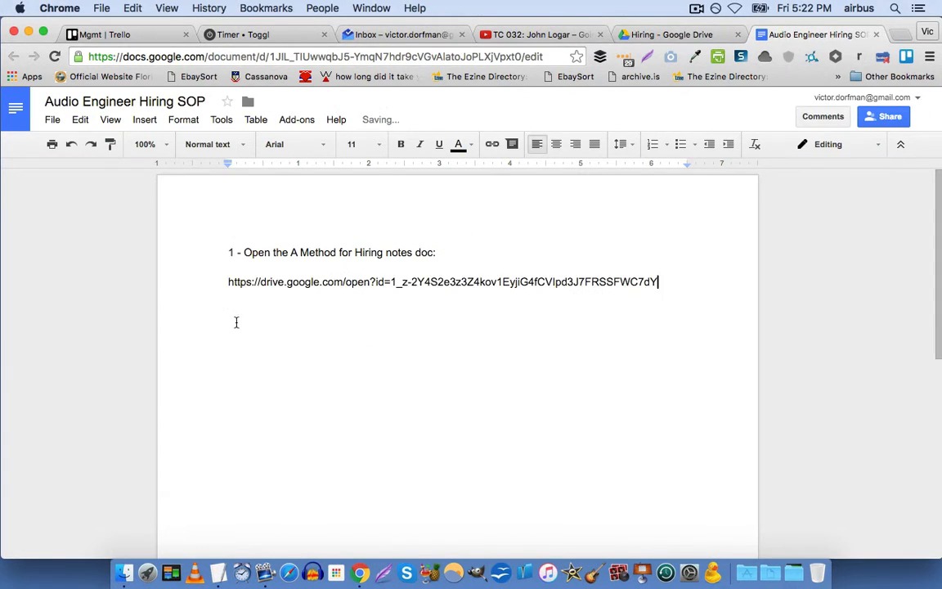
Paste the hiring notes link under step 1, then add step 2 'Follow the directions in that doc' and step 3's 15-minute partner call.
key("Return")
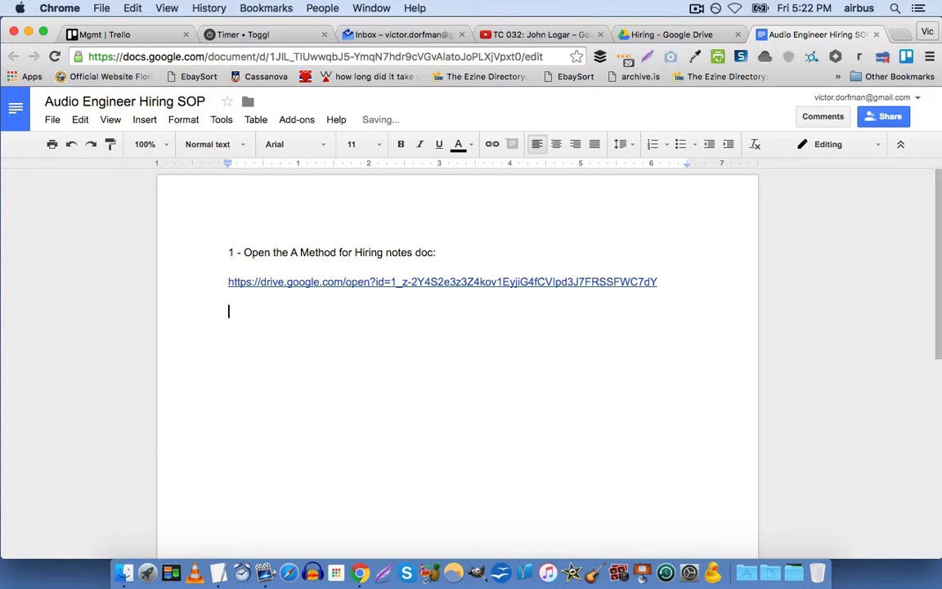
type("2 - Follow th")
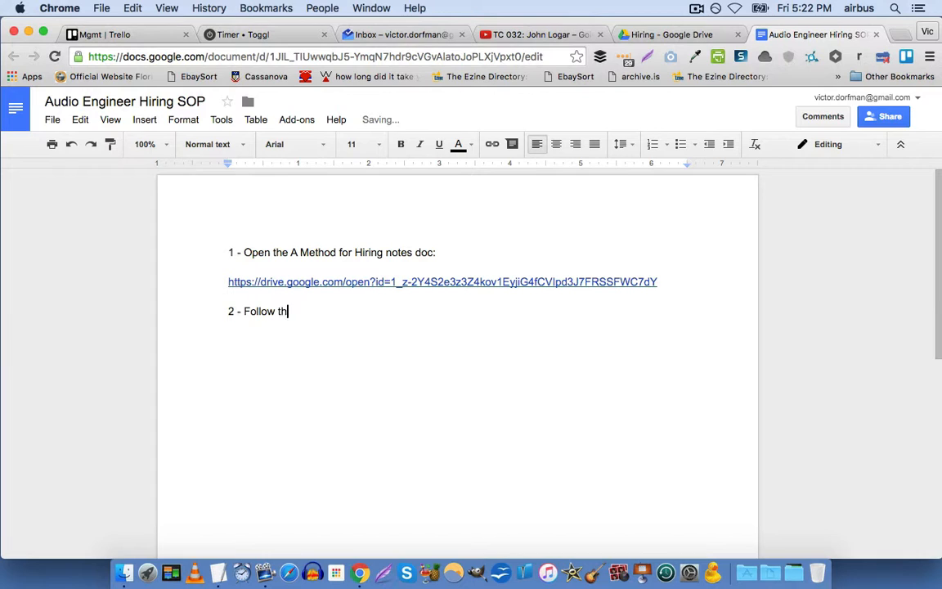
type("e directions in that doc")
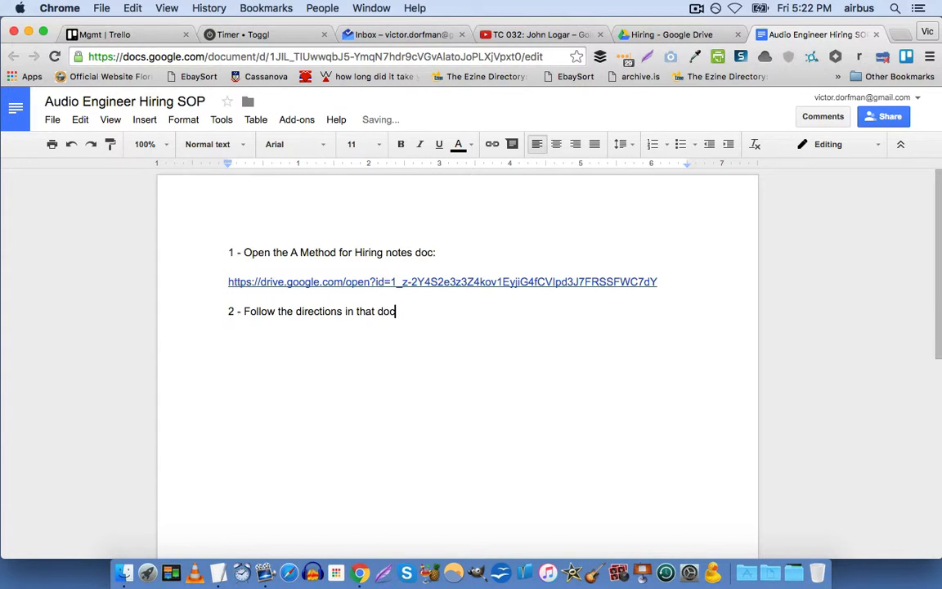
key("Return")
key("Return")
type("3 - ")
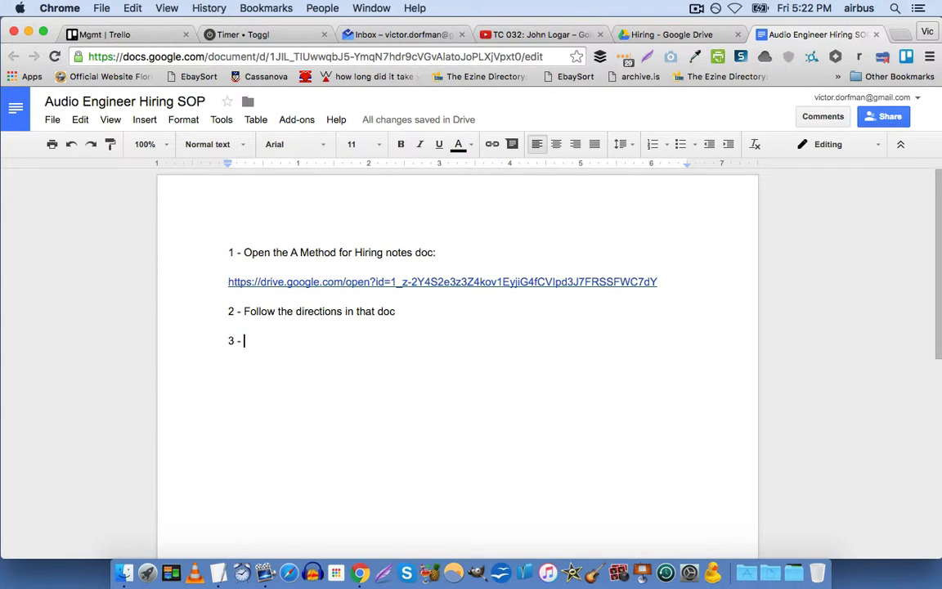
type("Do a 15 min")
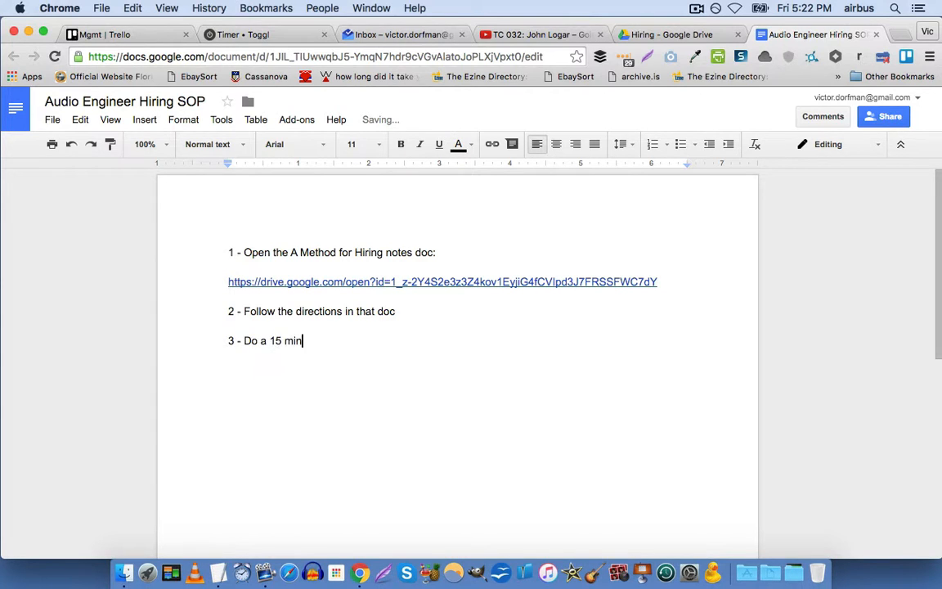
type("ute call with your partn")
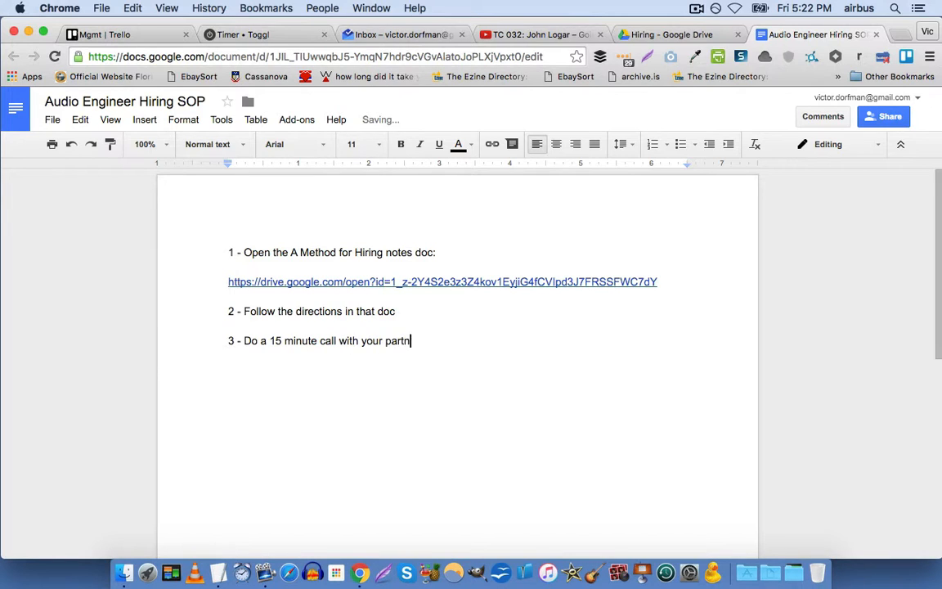
type("er to discuss poten")
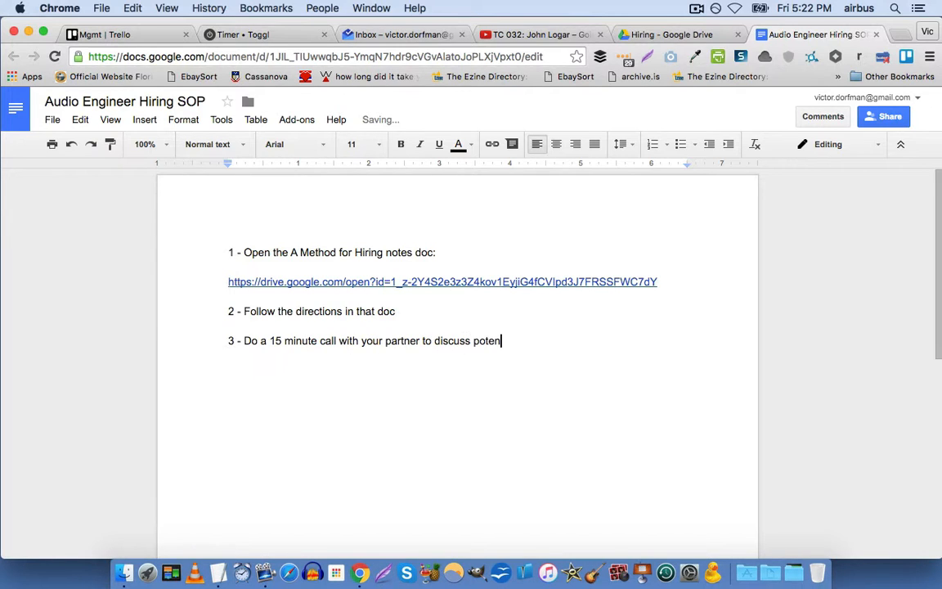
type("tial new hire.")
key("Return")
key("Return")
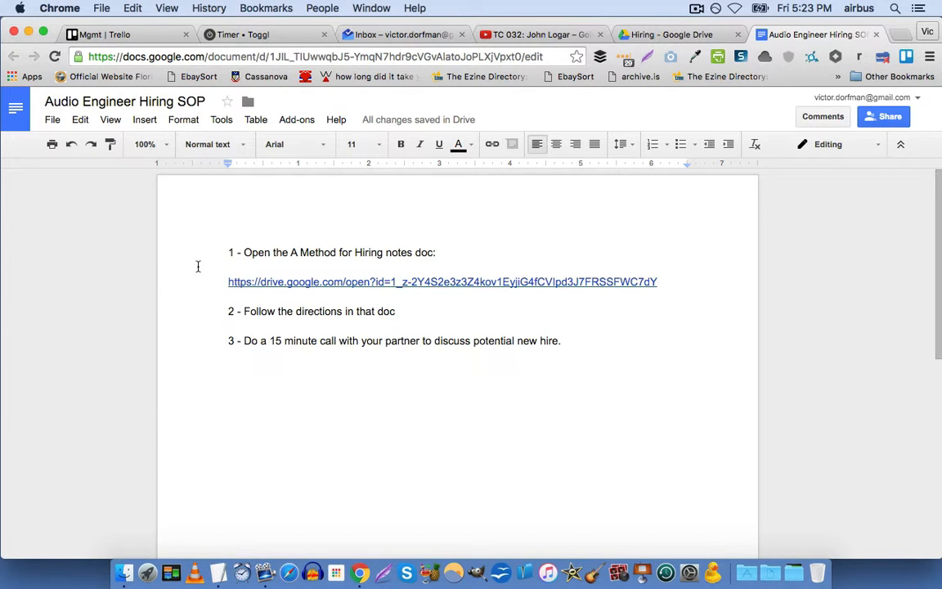
left_click(231, 355)
Dismiss the link popup in the Hiring folder and return to the SOP document's address bar.
left_click(669, 35)
left_click(536, 358)
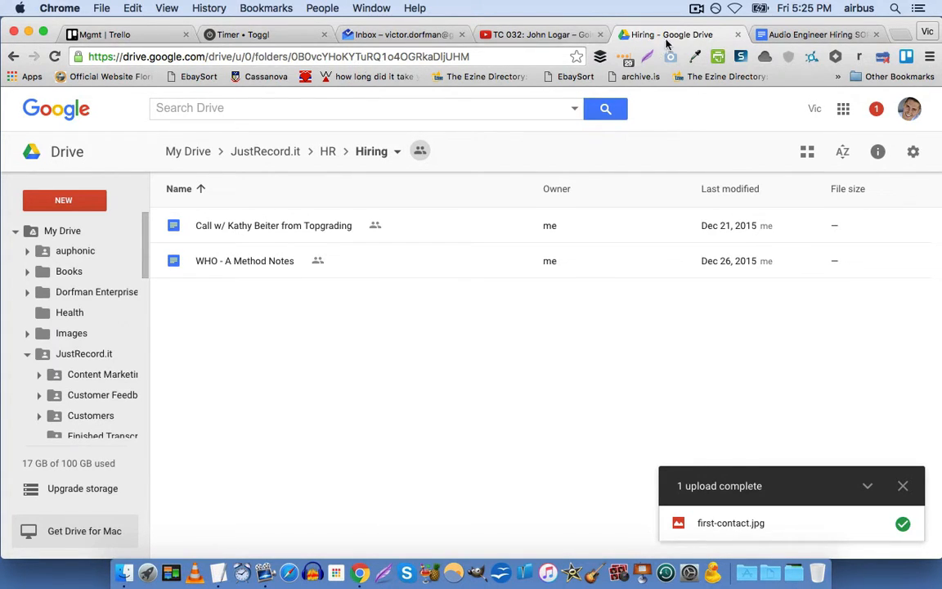
left_click(777, 35)
left_click(495, 57)
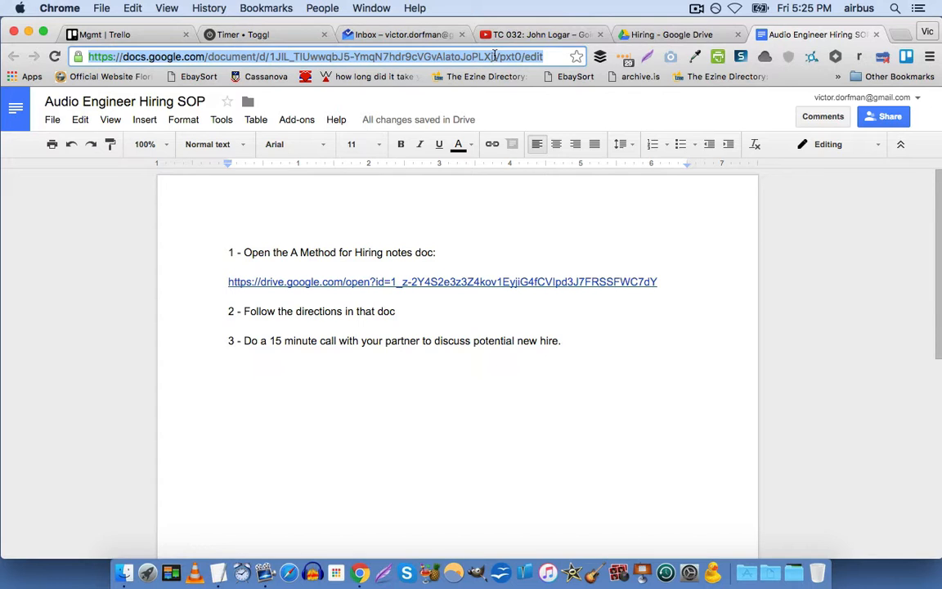
Search 'rolodex' in a new browser tab and open the Rolodex Google Sheet.
key("super+t")
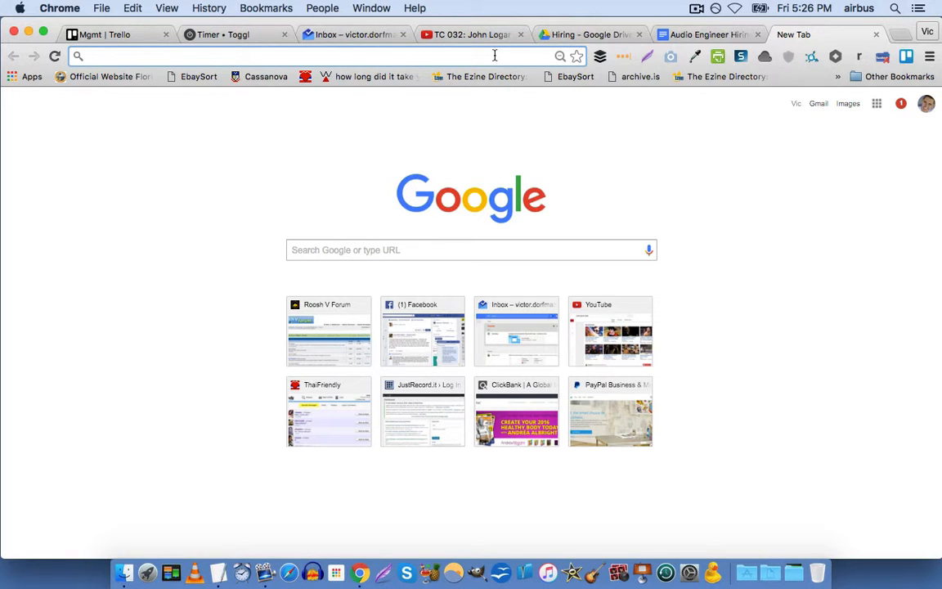
type("drive ")
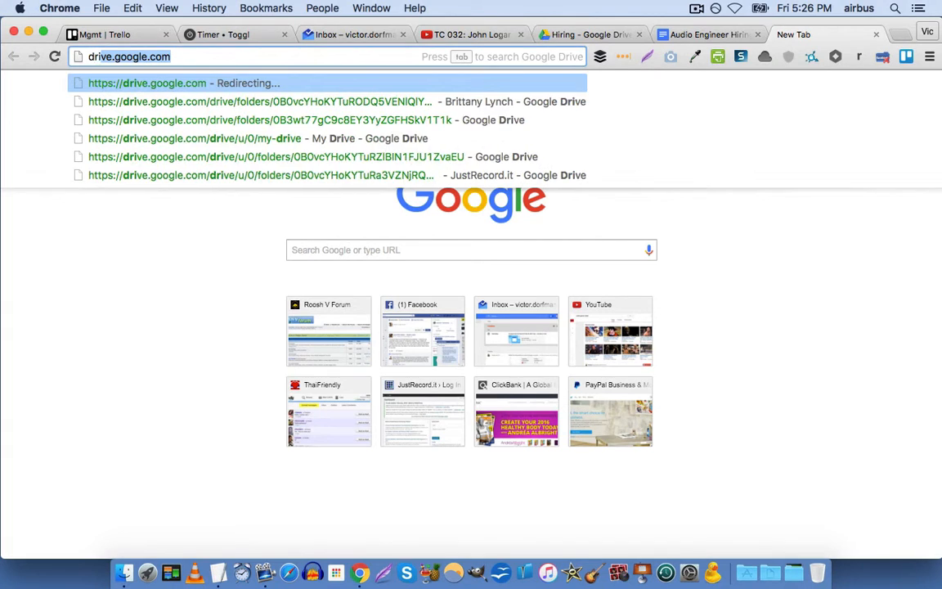
type("rolodex")
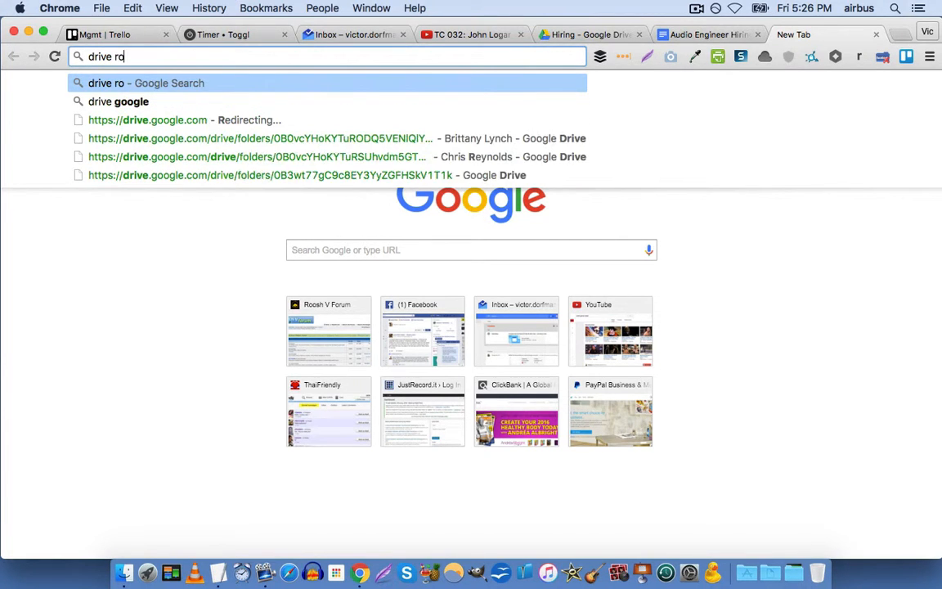
key("BackSpace")
key("BackSpace")
key("BackSpace")
key("BackSpace")
key("BackSpace")
key("BackSpace")
key("BackSpace")
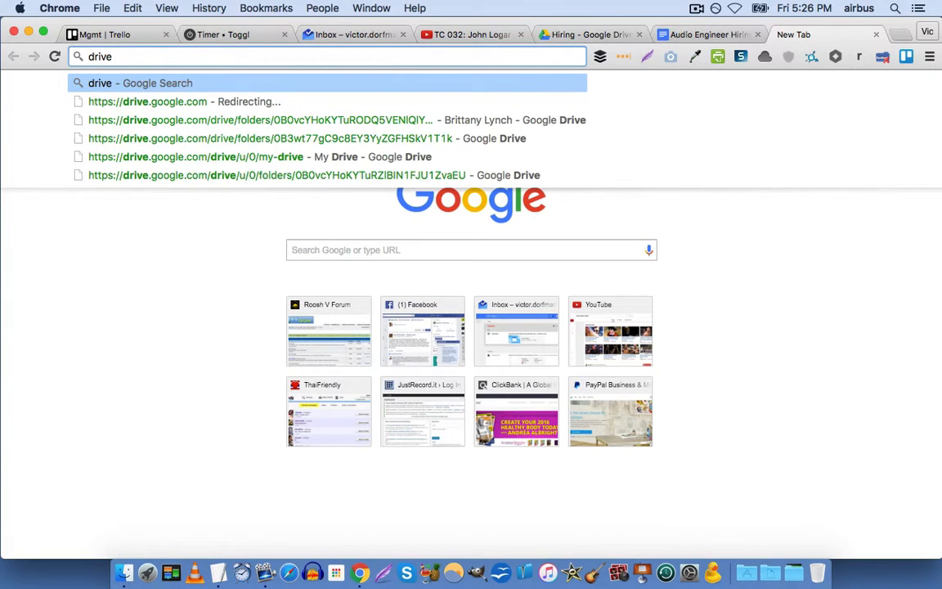
type("rolo")
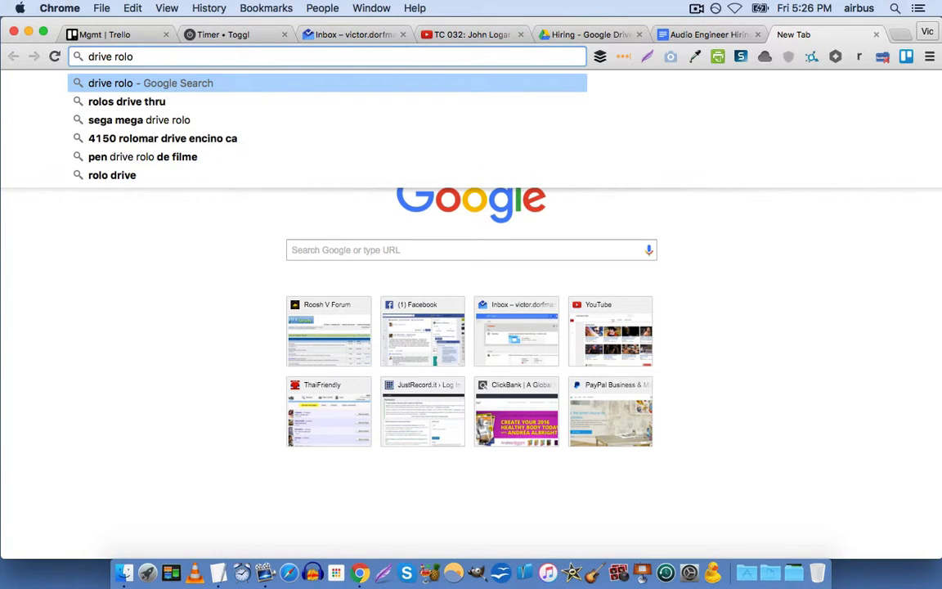
type("dex")
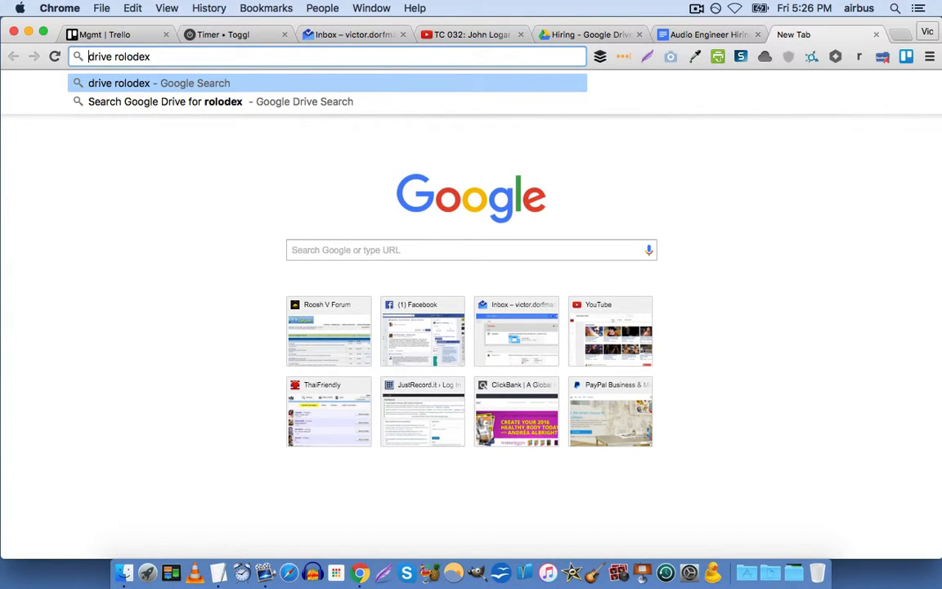
key("super+a")
type("rolodex")
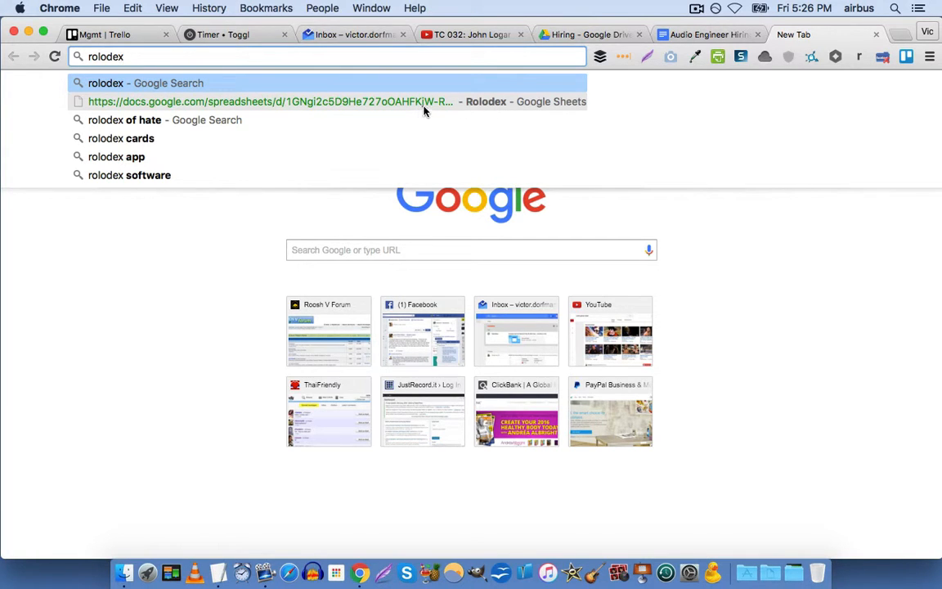
left_click(509, 105)
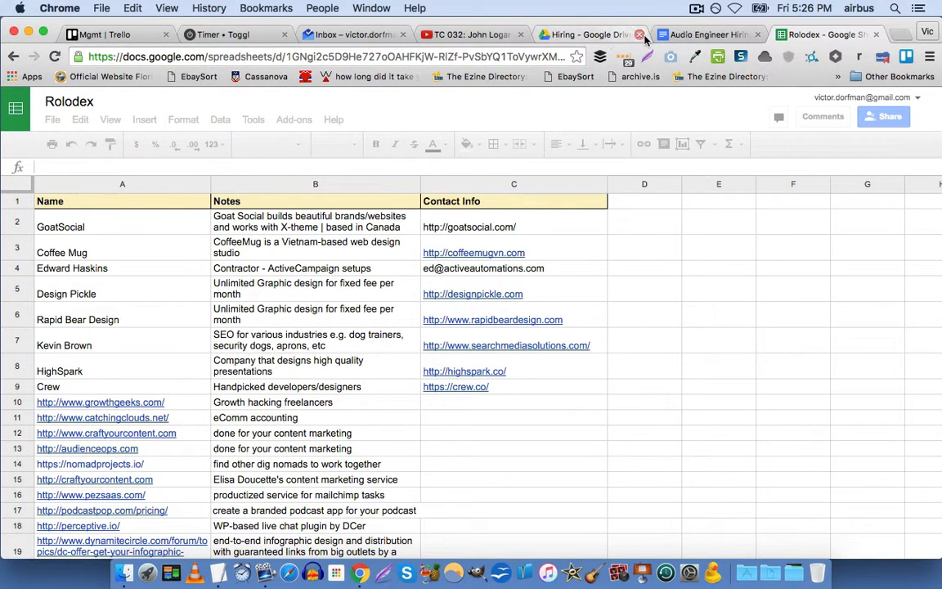
Switch this tab to the JustRecord.it Drive folder by searching 'drive just' in the address bar.
left_click(507, 59)
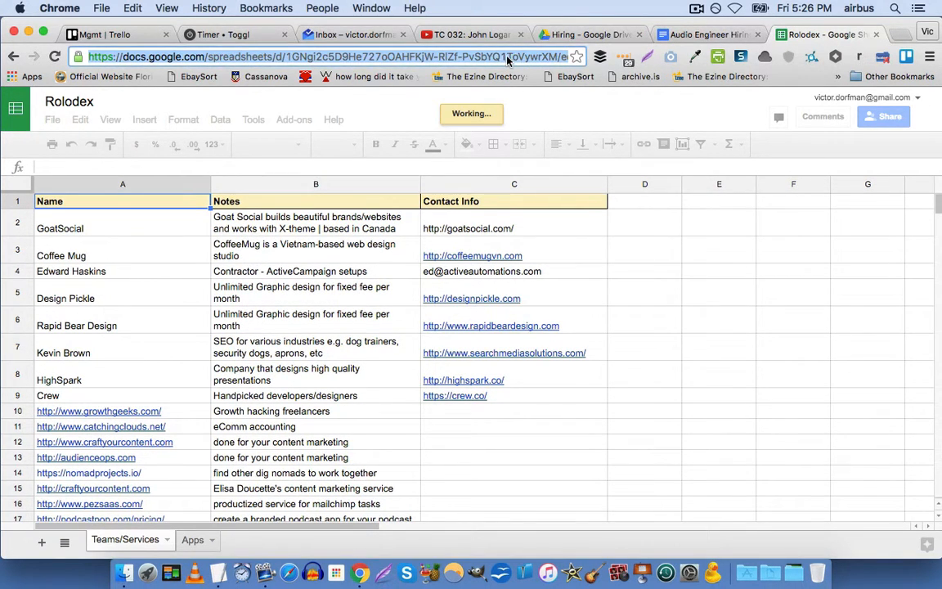
type("dri")
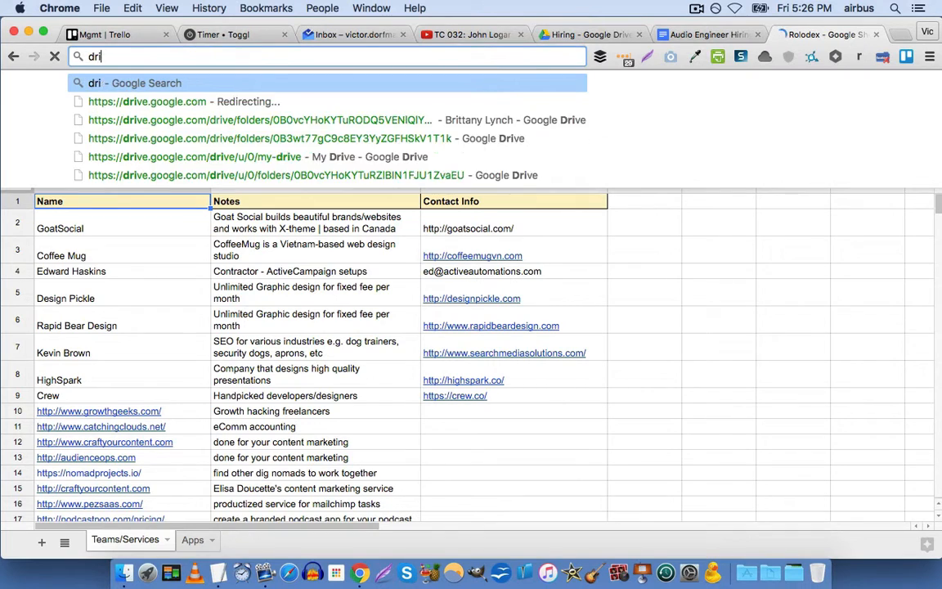
type("ve just")
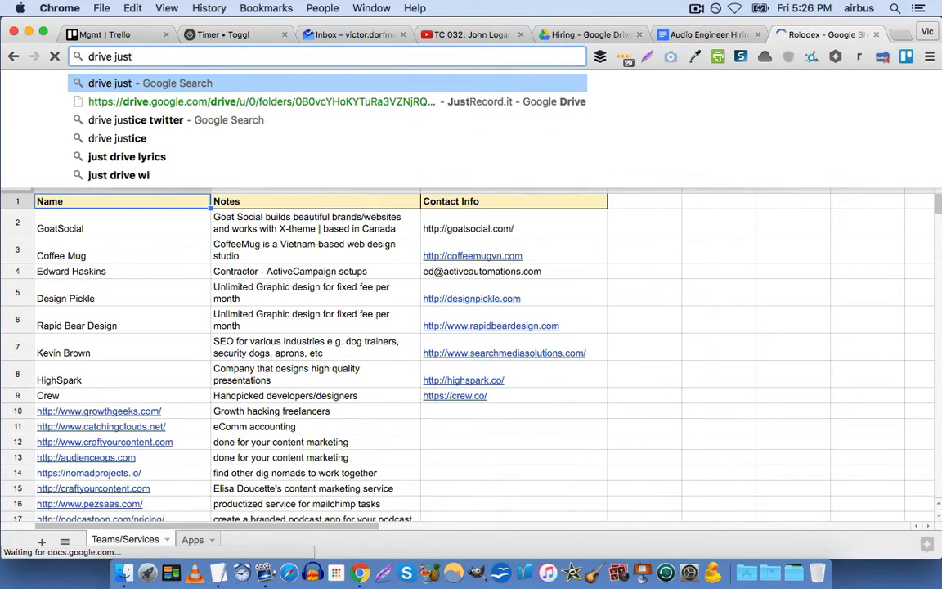
left_click(521, 108)
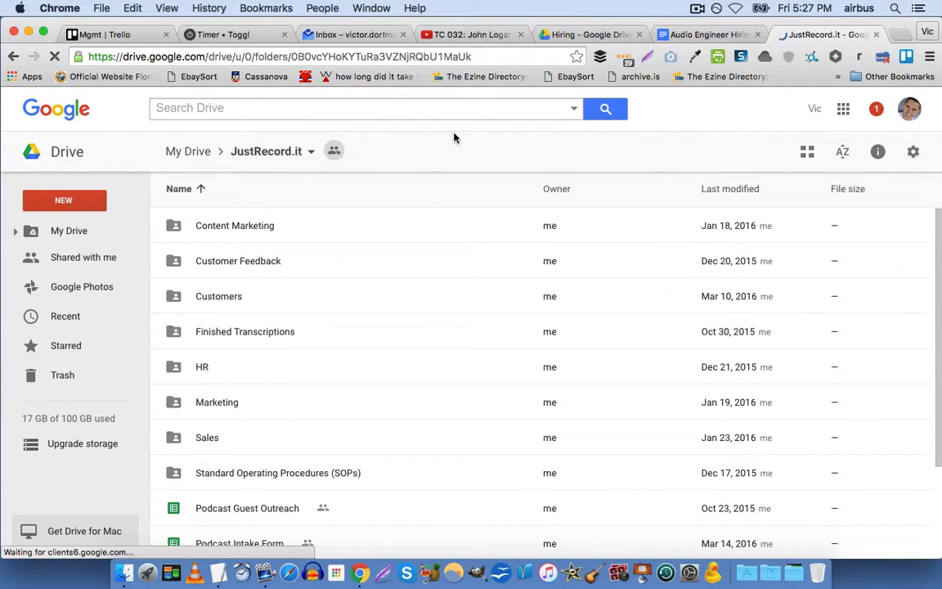
Search 'podcast intake' from the address bar and open the Podcast Intake Form spreadsheet.
left_click(479, 59)
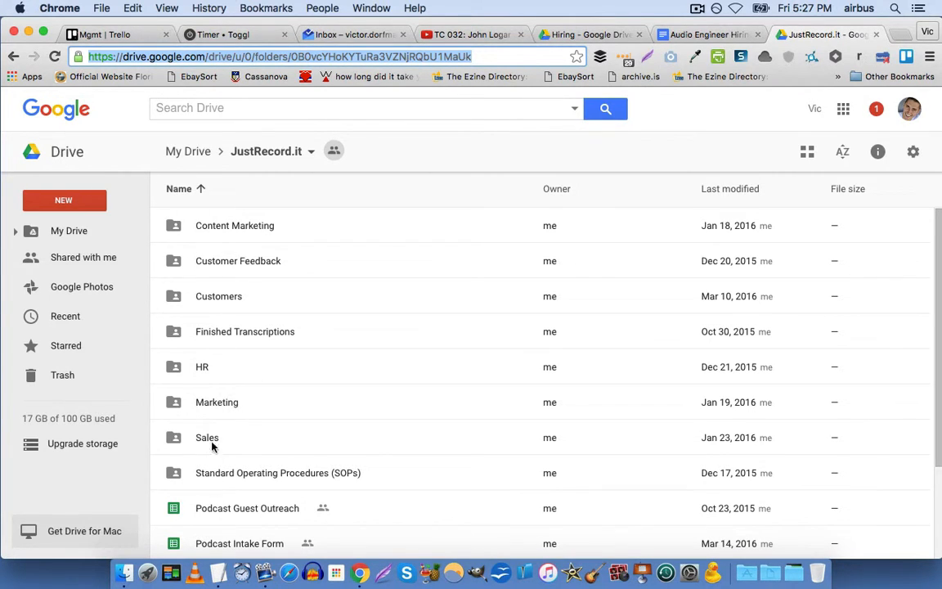
scroll(251, 231, "down", 1)
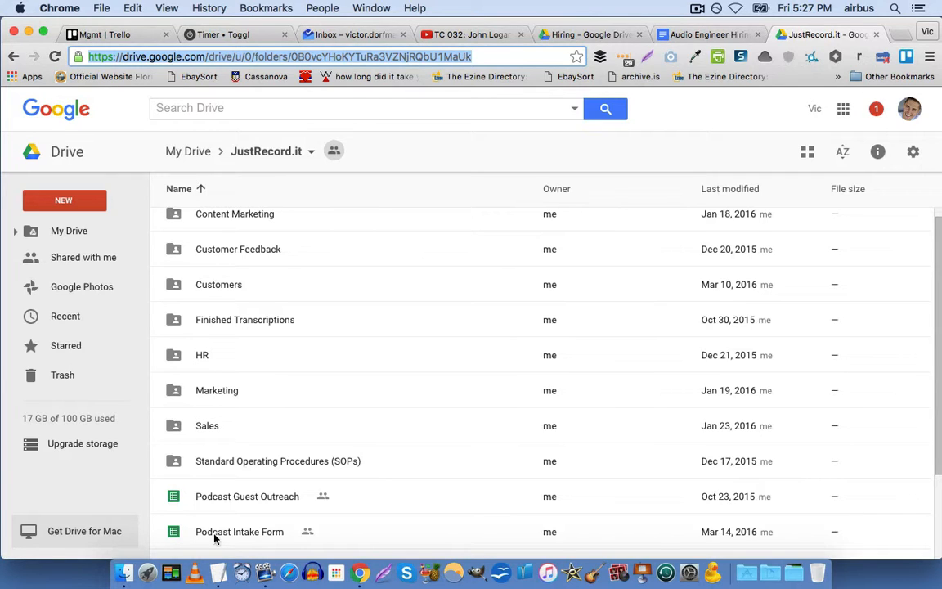
type("podcast intake")
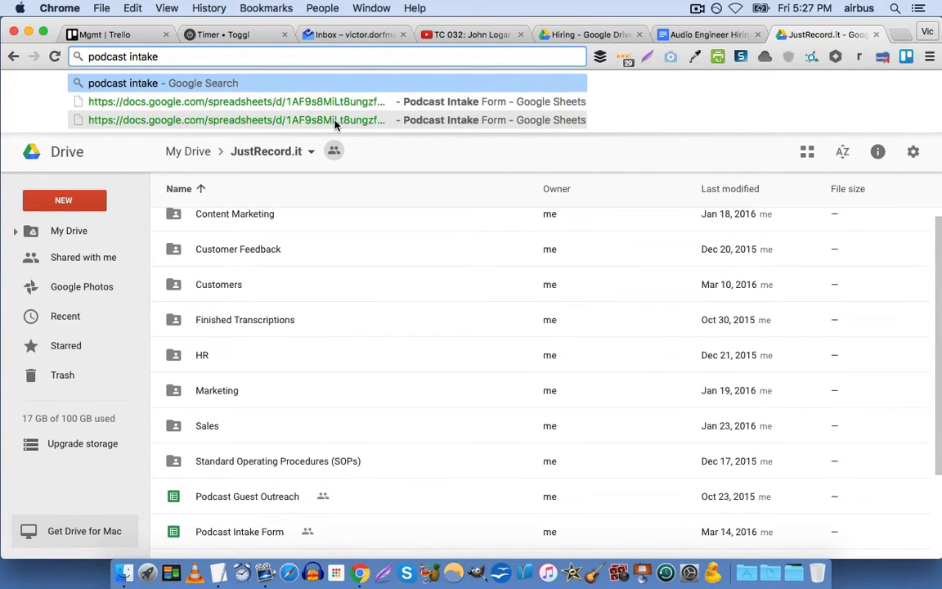
left_click(648, 164)
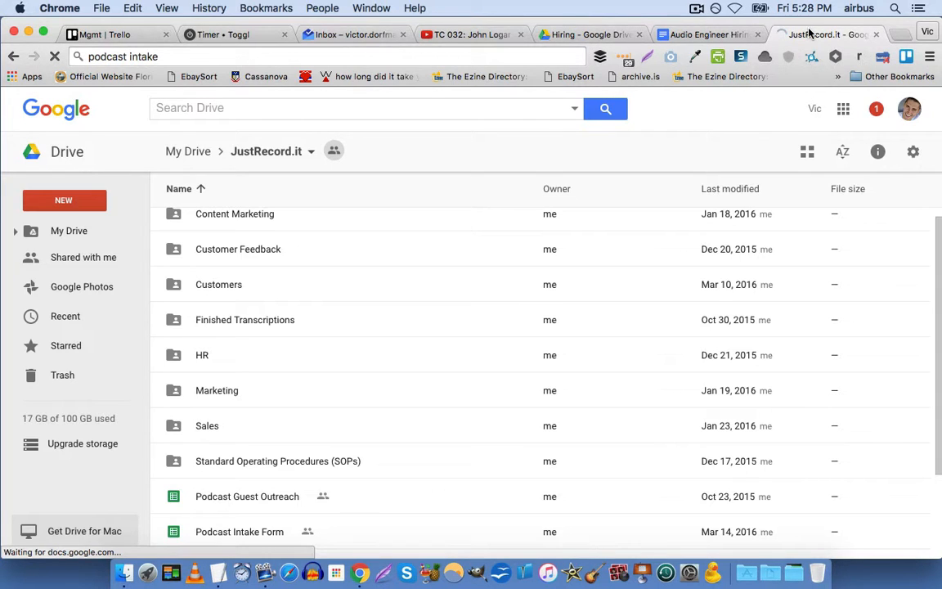
Close the intake form and SOP tabs, then open the JustRecord.it folder from My Drive.
key("super+w")
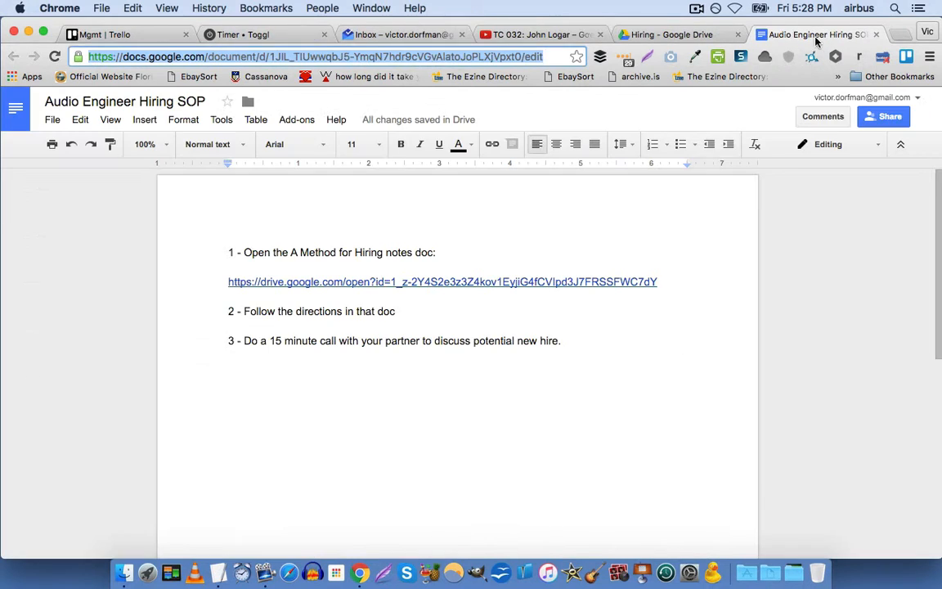
key("super+w")
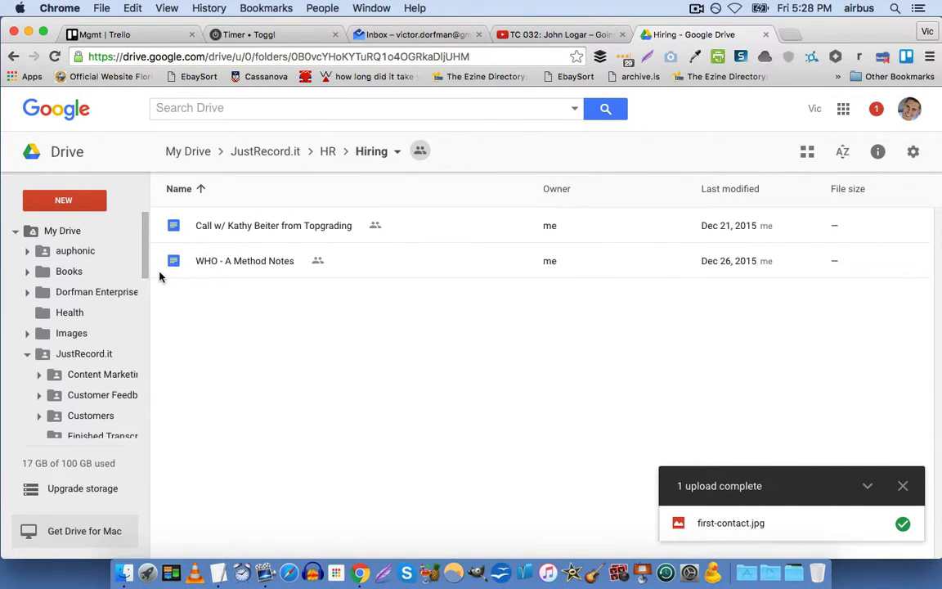
left_click(83, 231)
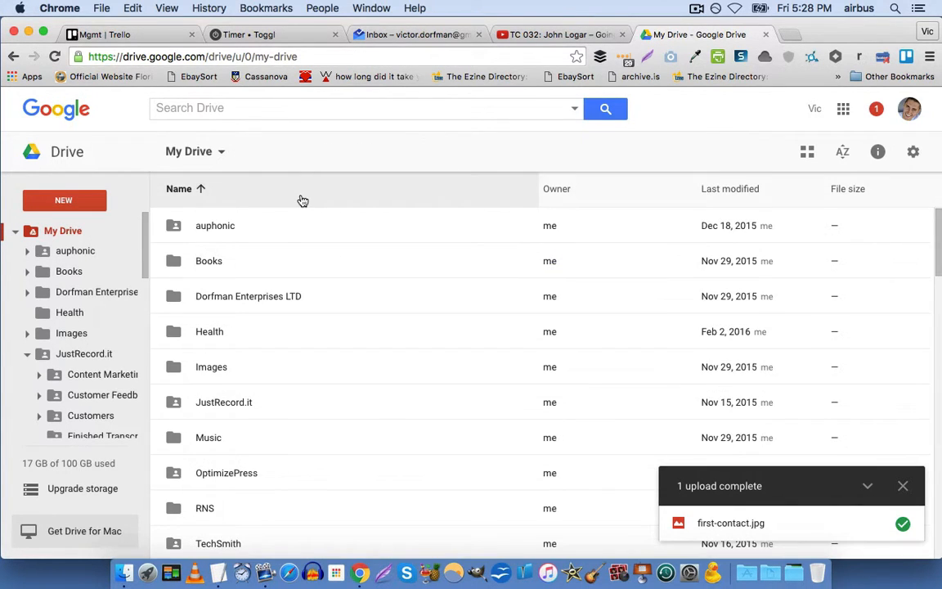
scroll(276, 242, "down", 1)
scroll(276, 242, "down", 2)
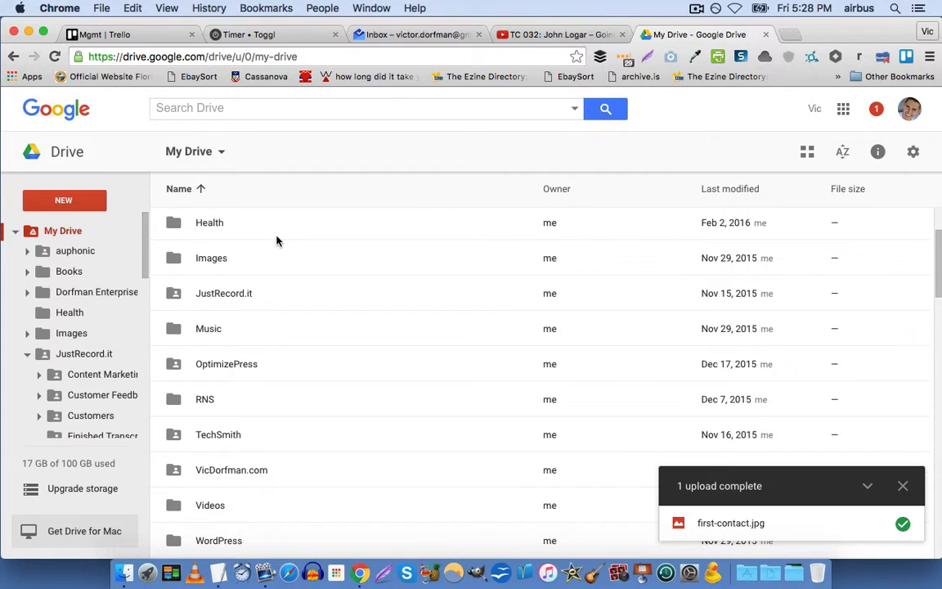
scroll(210, 306, "down", 1)
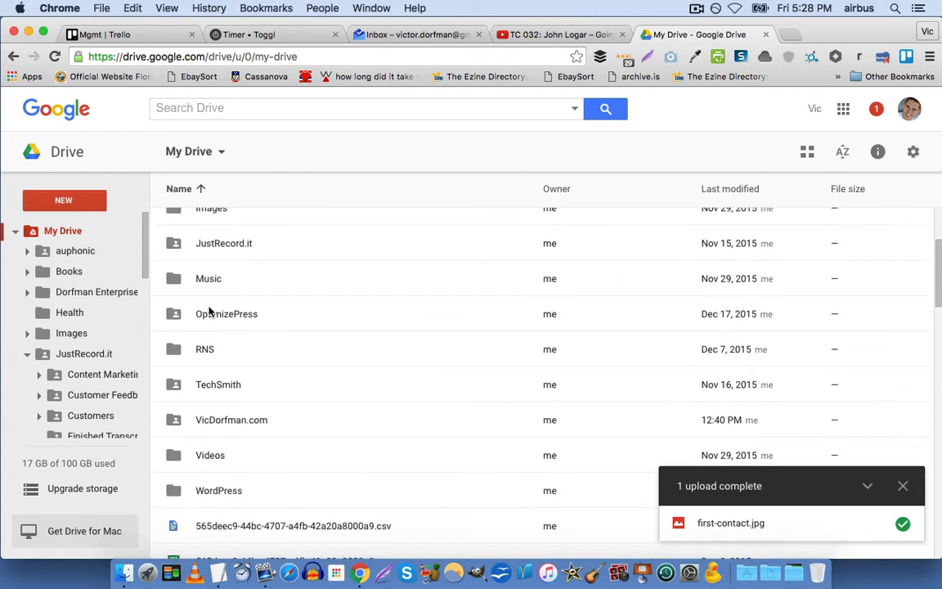
left_click(189, 268)
double_click(190, 267)
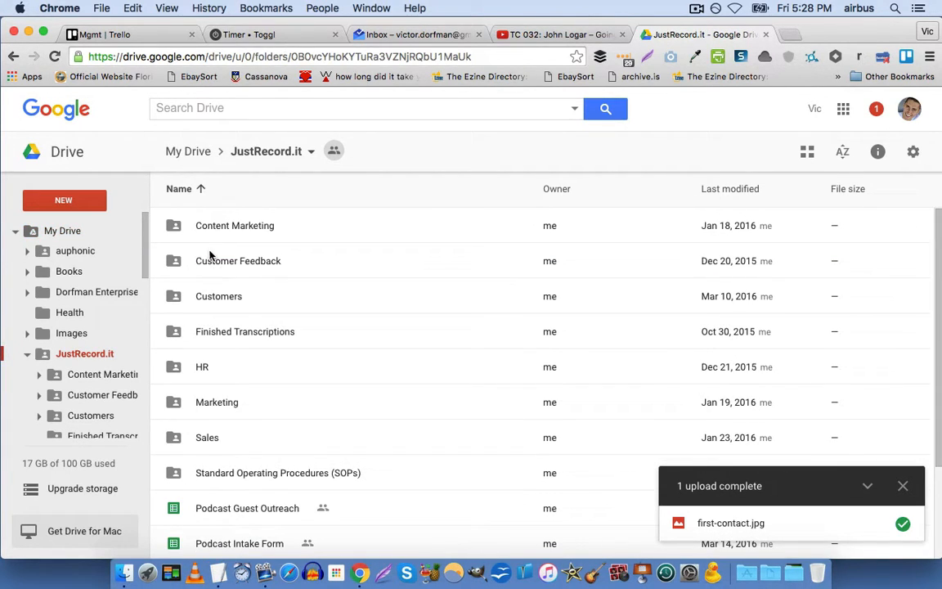
Select the SOPs, HR and Customers folders and check the Customer Feedback folder's actions menu.
left_click(203, 484)
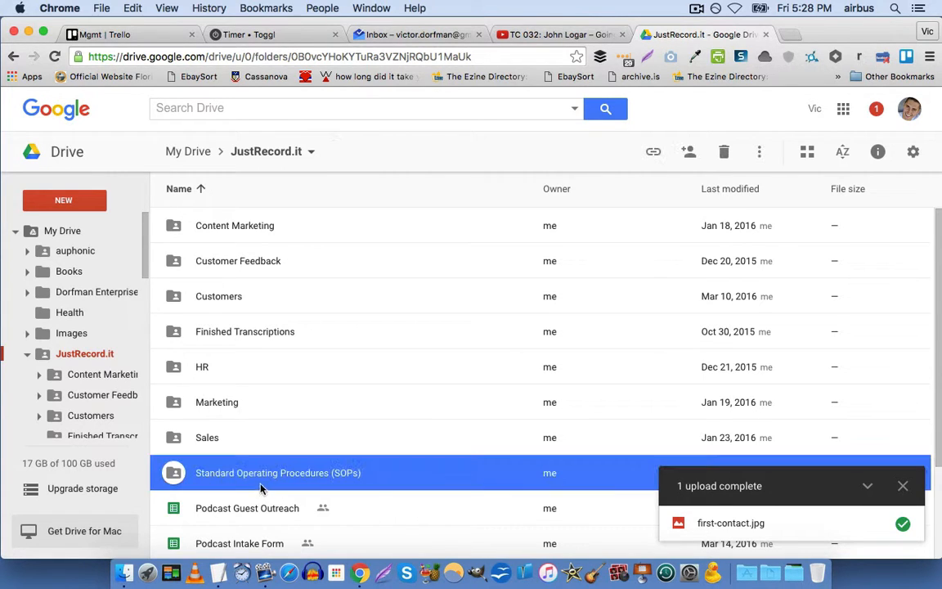
left_click(201, 367)
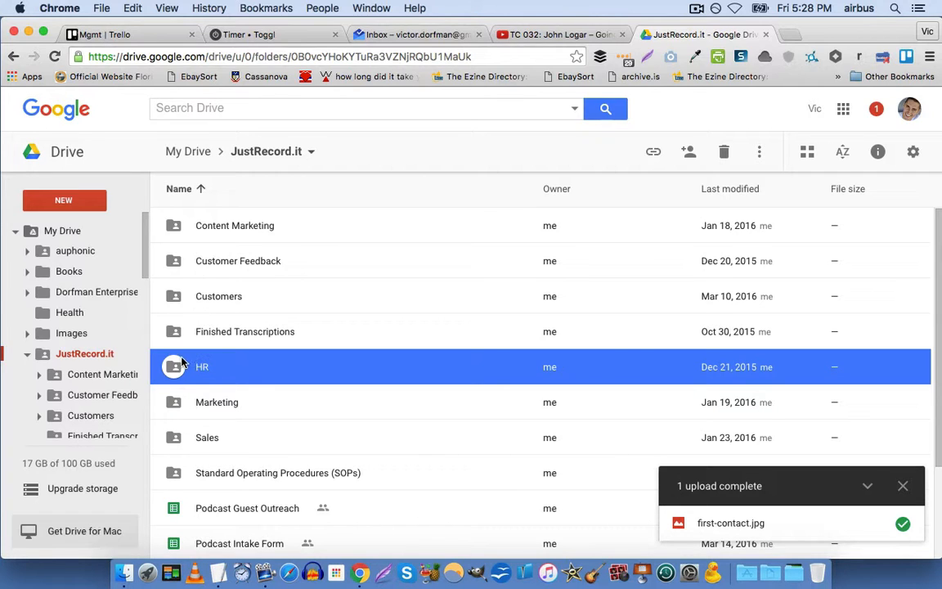
left_click(183, 301)
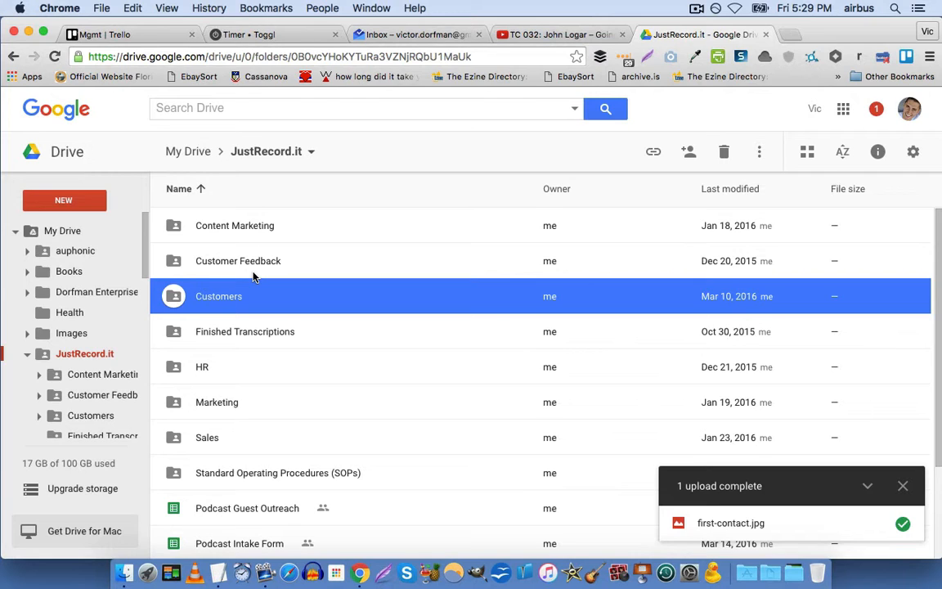
right_click(254, 261)
left_click(349, 155)
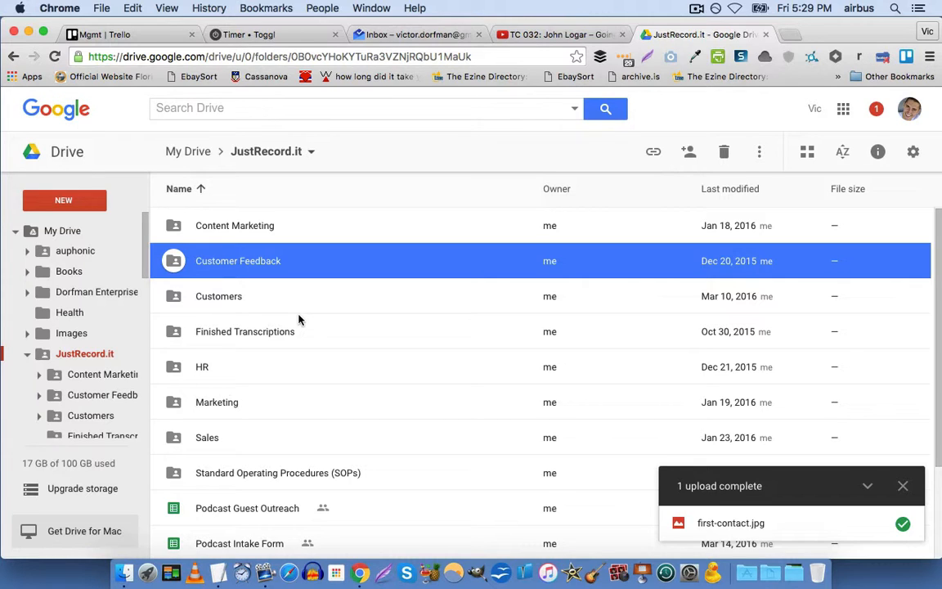
Bring Finder forward and browse the Downloads folder, then the Desktop folder.
left_click(122, 567)
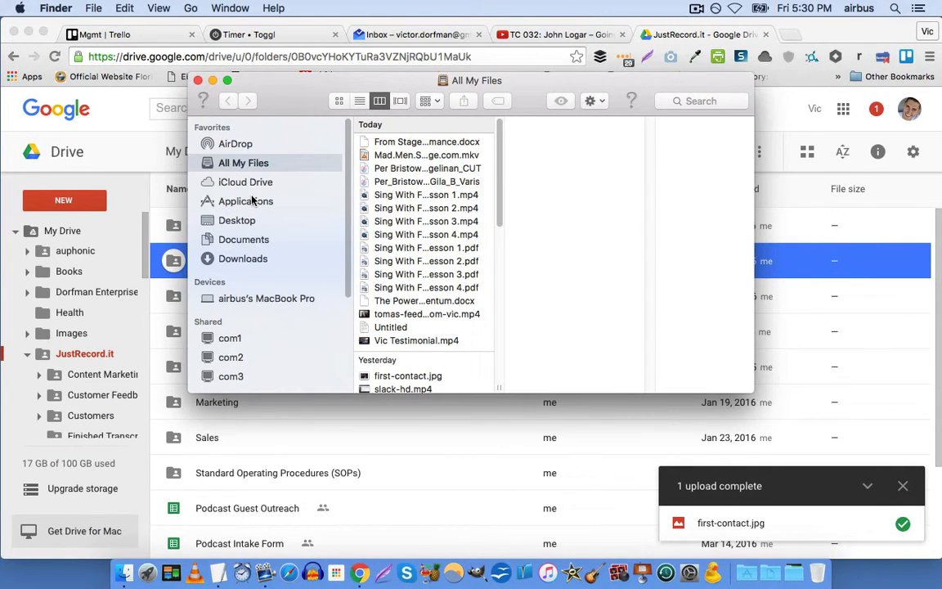
left_click(238, 261)
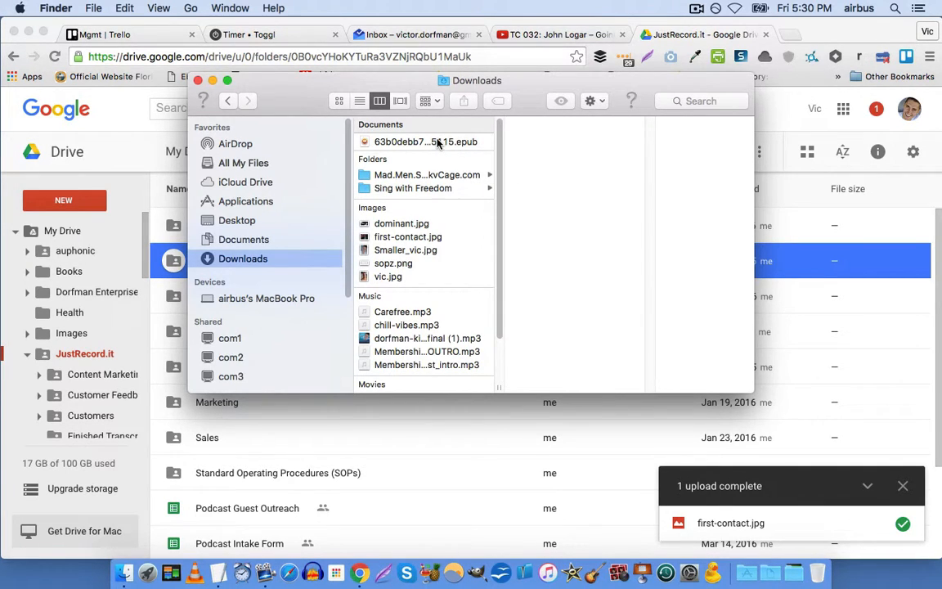
scroll(384, 245, "down", 3)
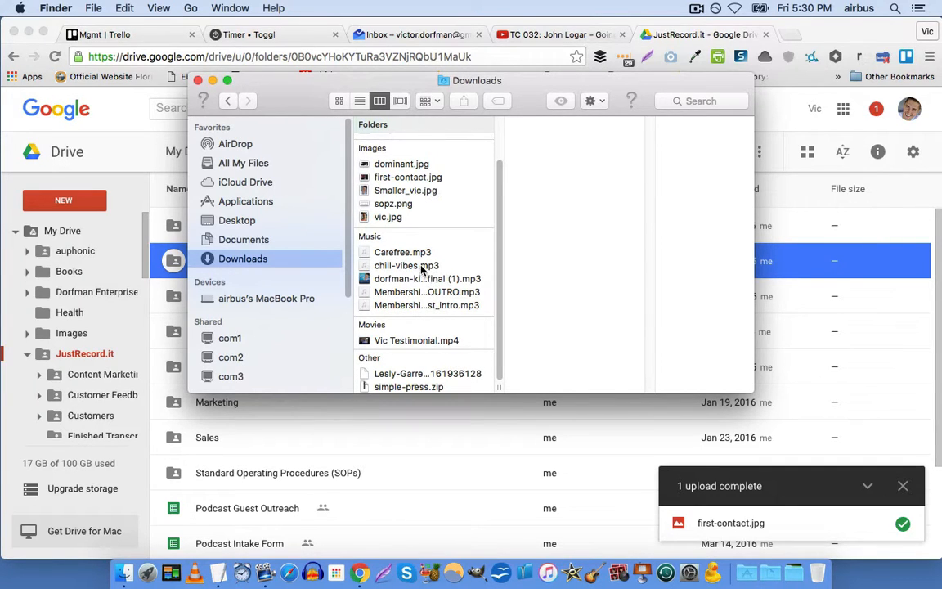
scroll(400, 198, "up", 2)
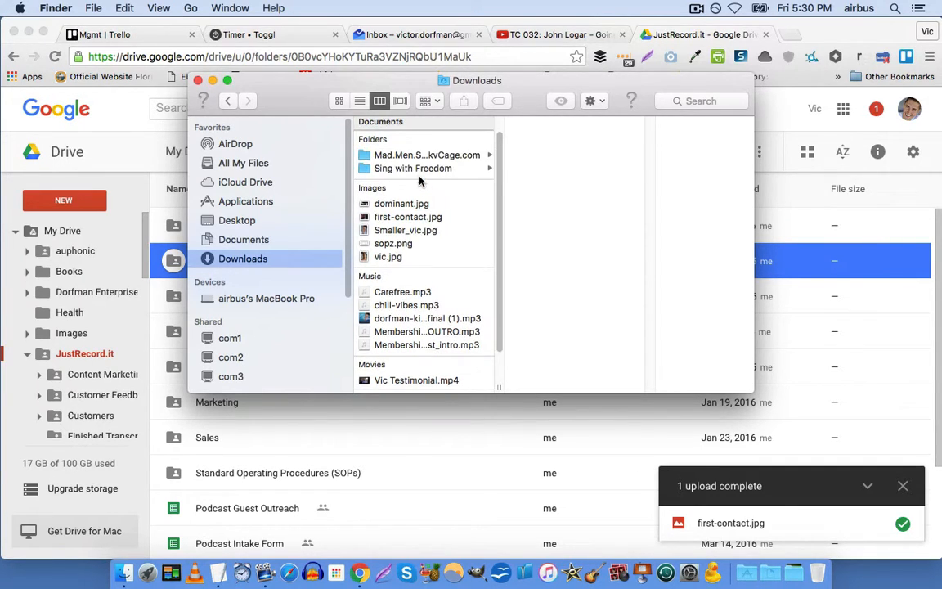
scroll(420, 203, "down", 2)
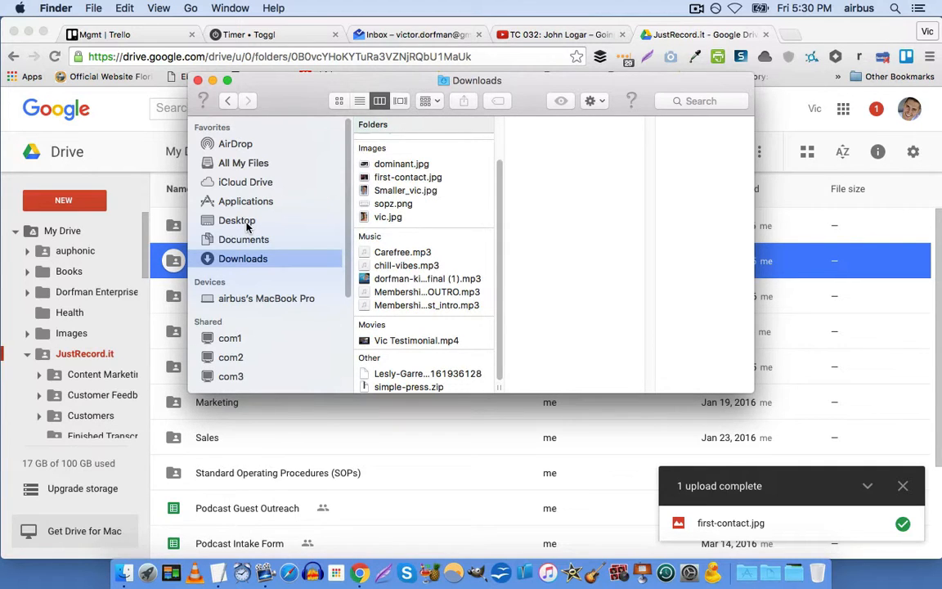
left_click(245, 223)
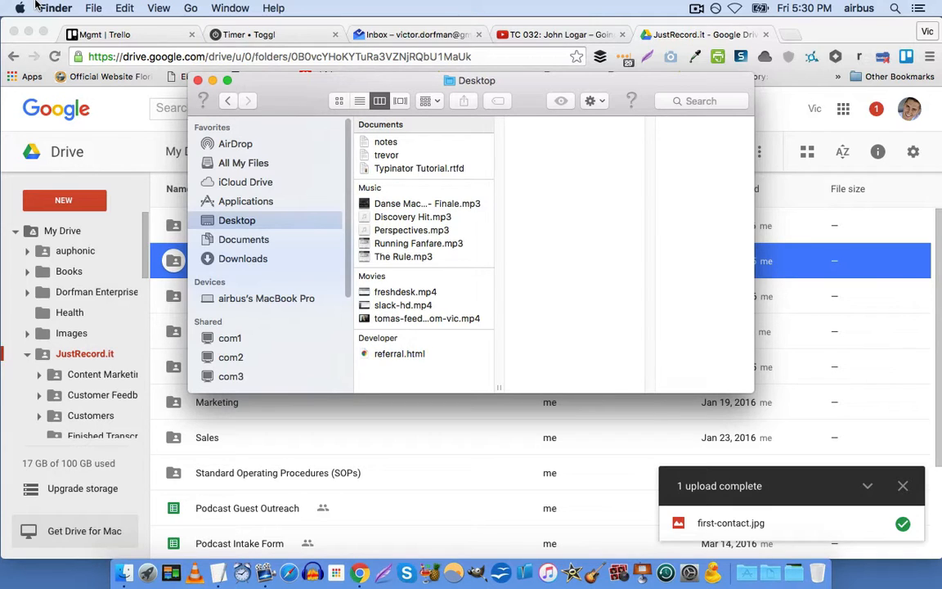
Close the Finder window and bring the Drive page with the JustRecord.it listing back to front.
left_click(197, 80)
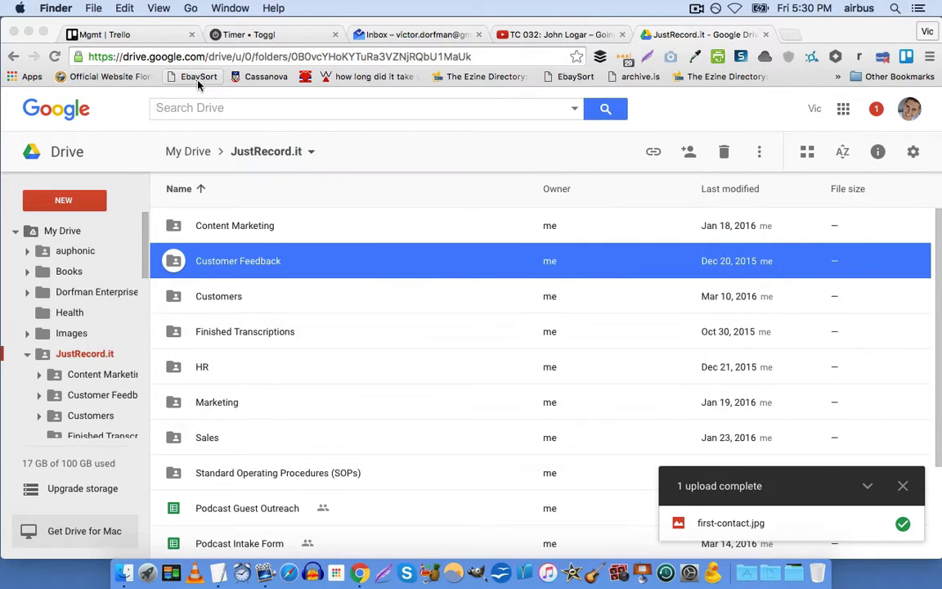
left_click(448, 158)
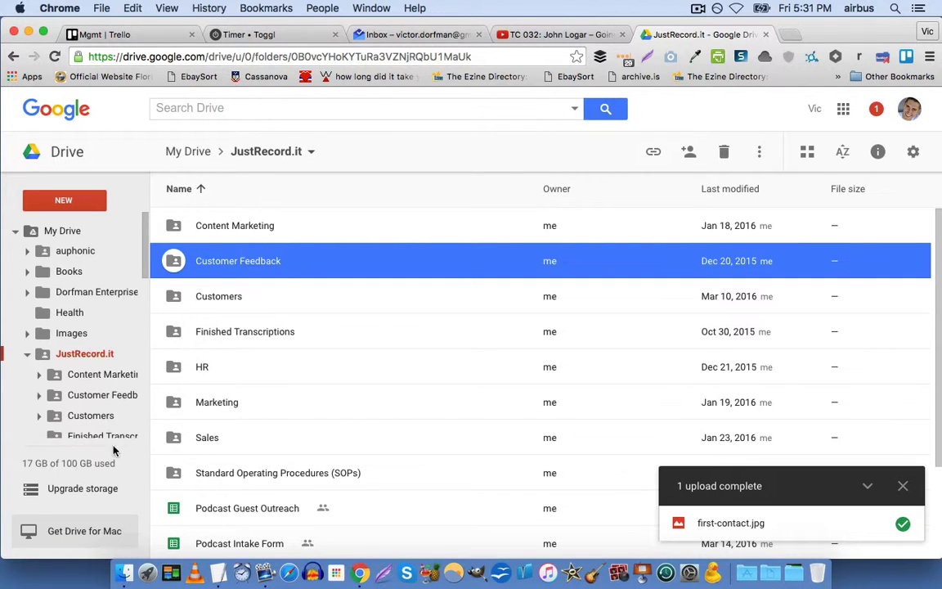
mouse_move(85, 464)
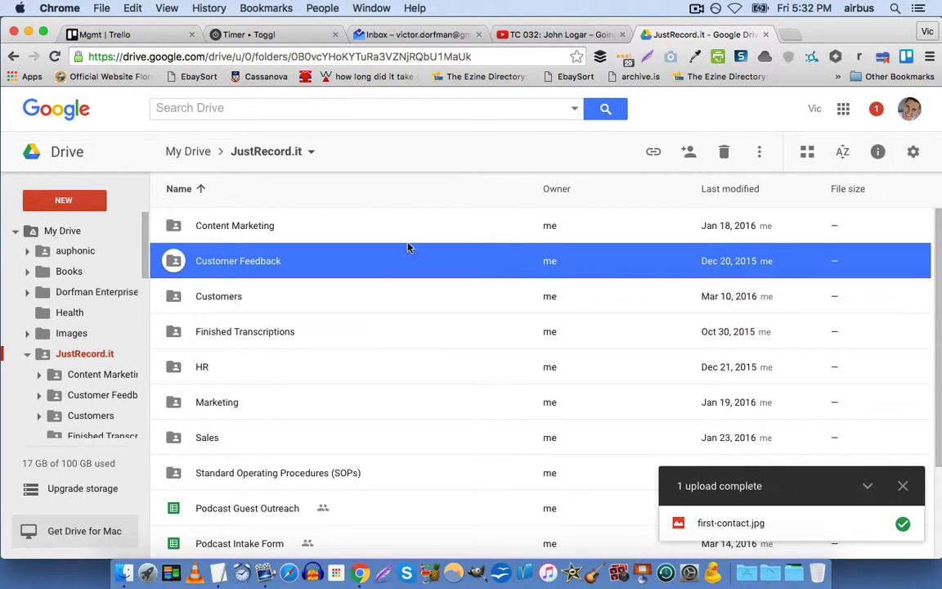
left_click(694, 8)
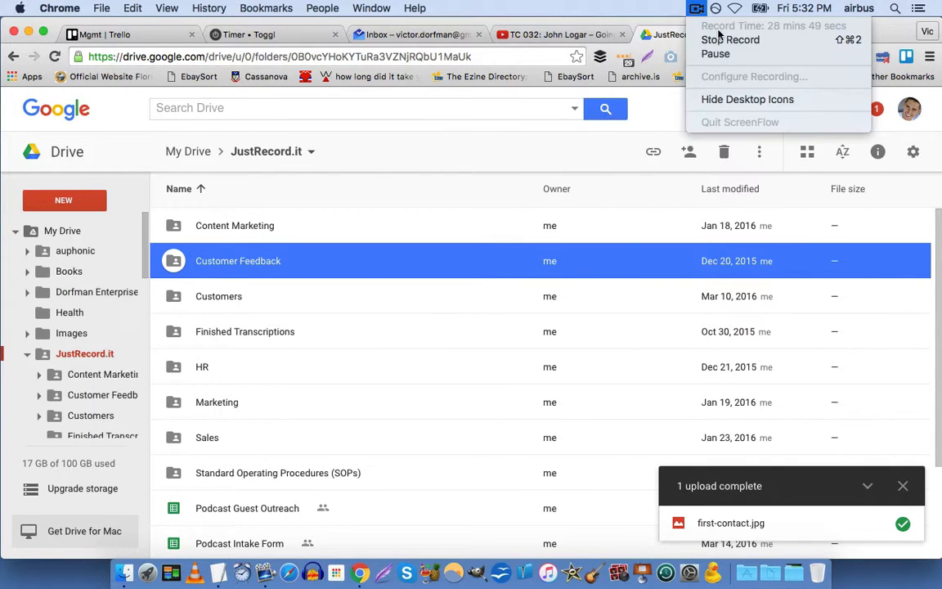